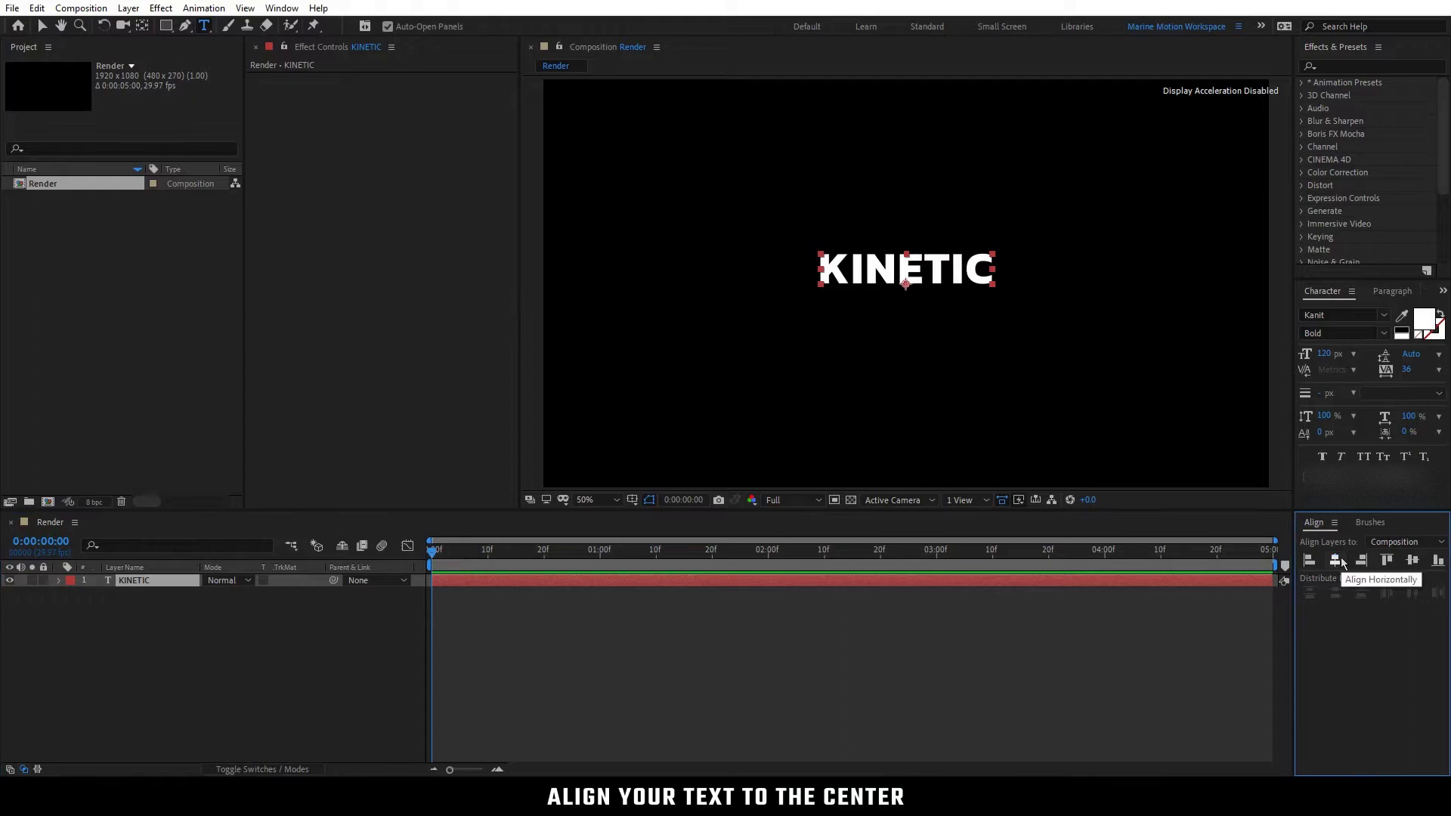
Center the KINETIC text vertically in the composition and pre-compose the layer under the name Text
left_click(1411, 560)
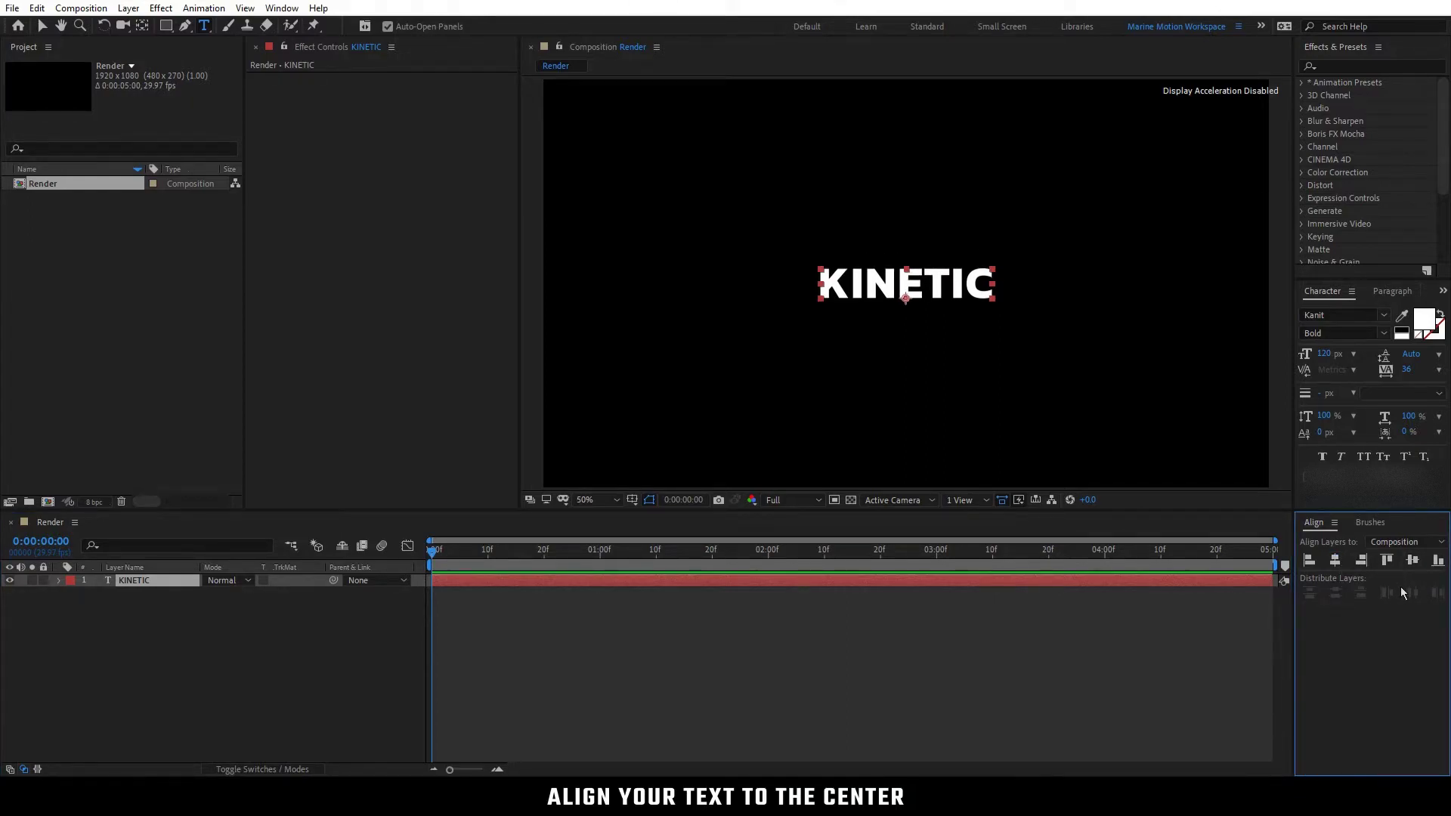
left_click(189, 612)
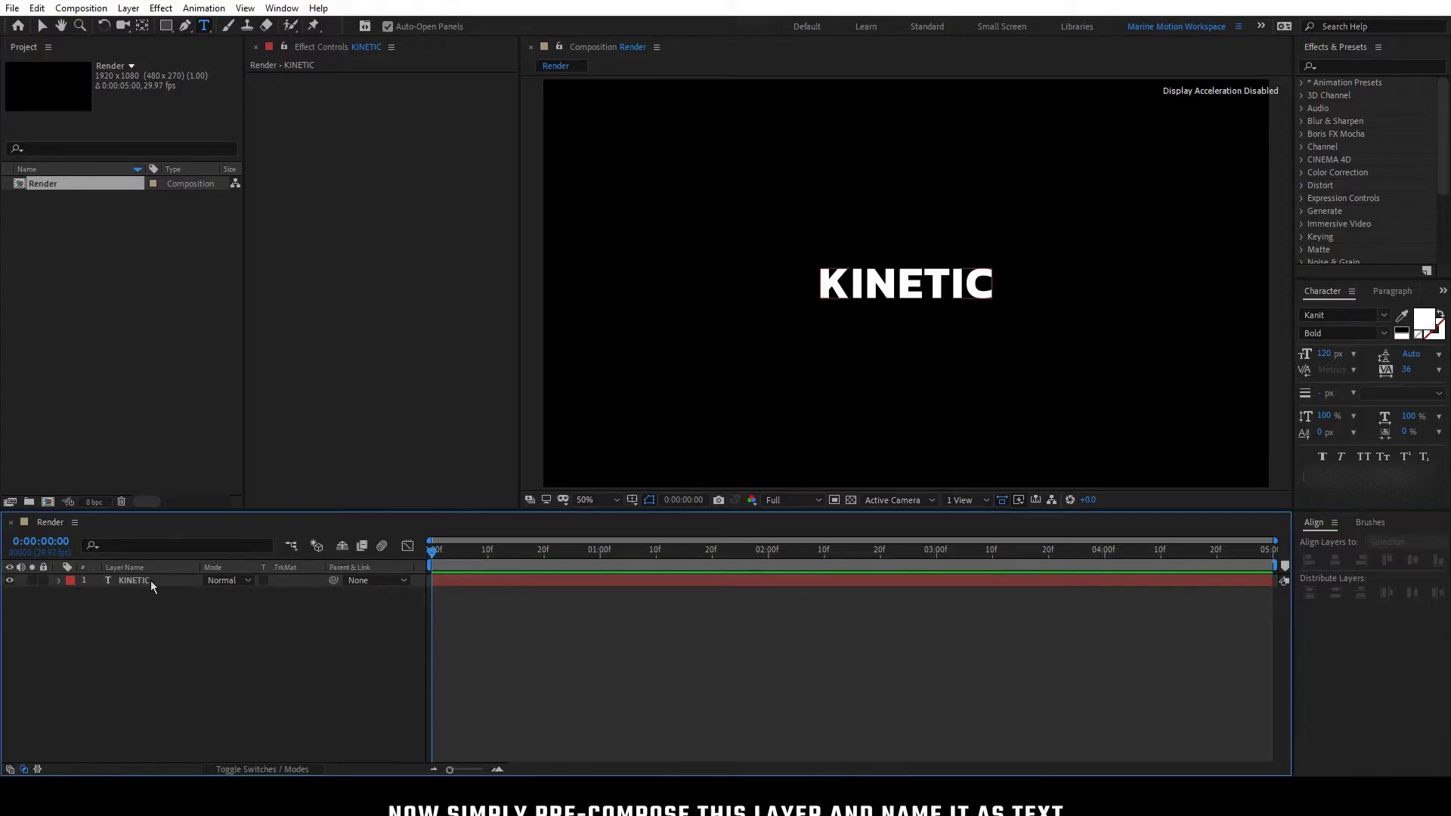
right_click(152, 581)
left_click(249, 499)
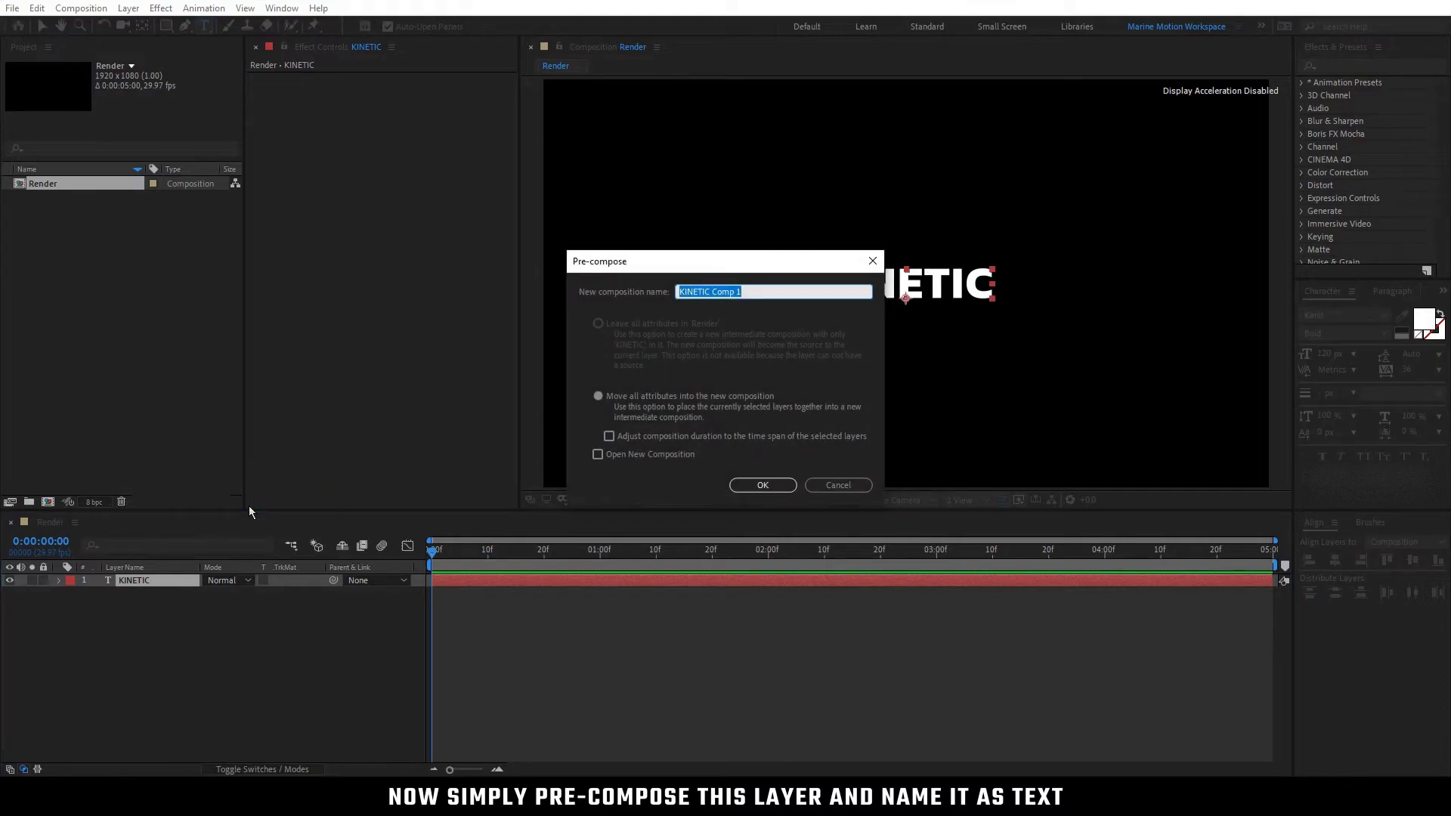
type("Text")
left_click(756, 484)
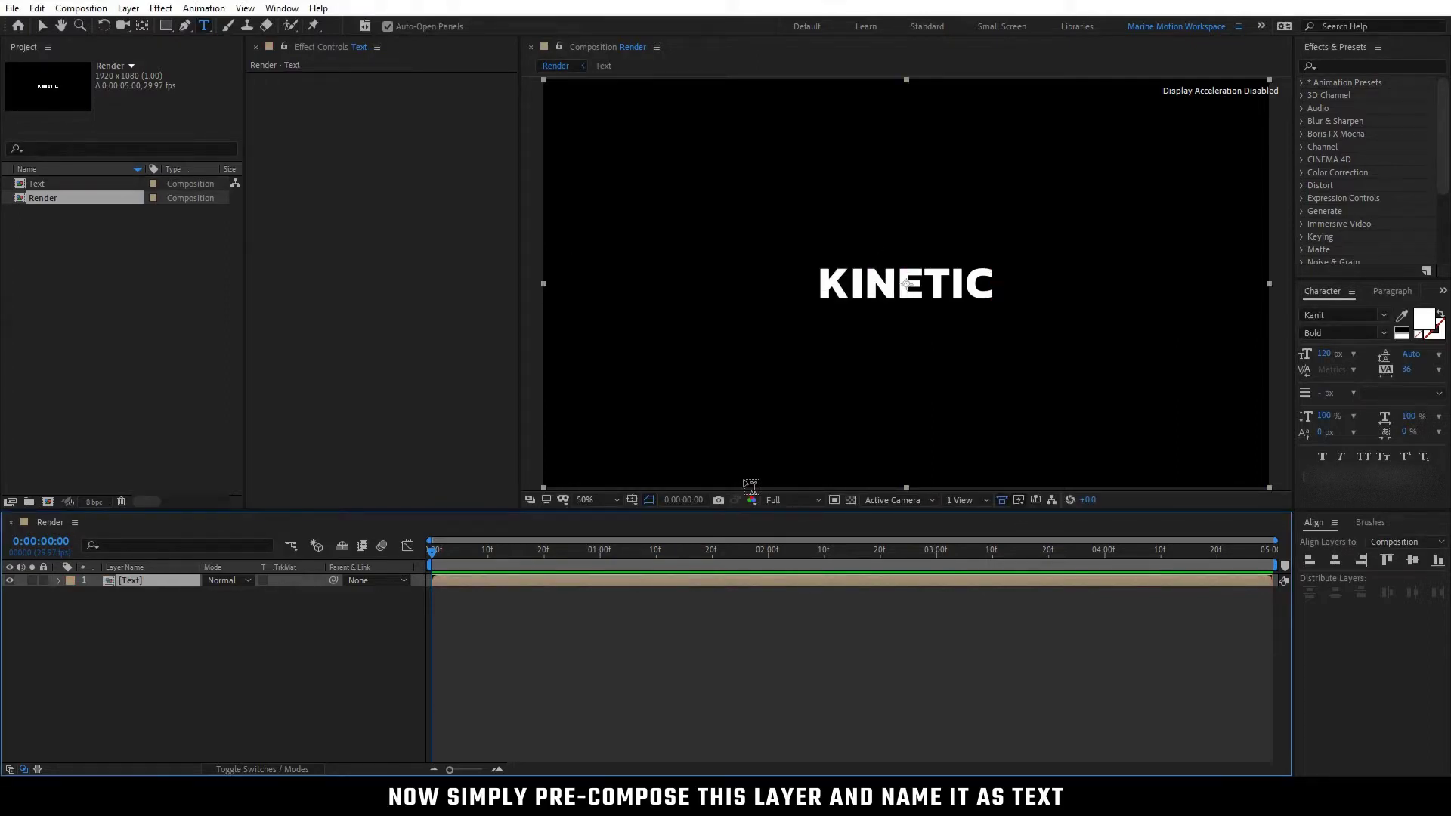
Open the Text composition and set its height to 100 px with the aspect ratio unlocked
double_click(147, 583)
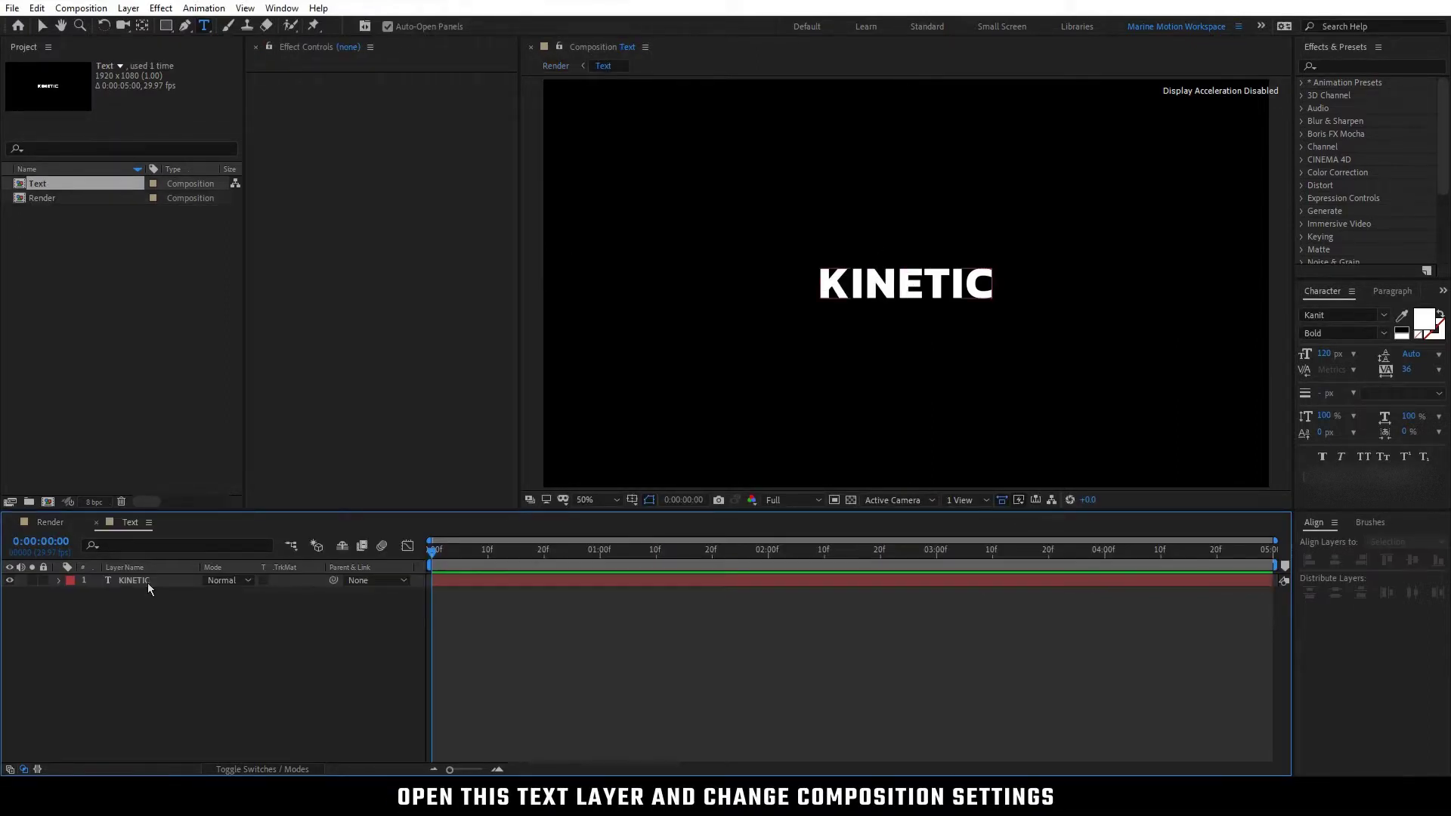
right_click(133, 526)
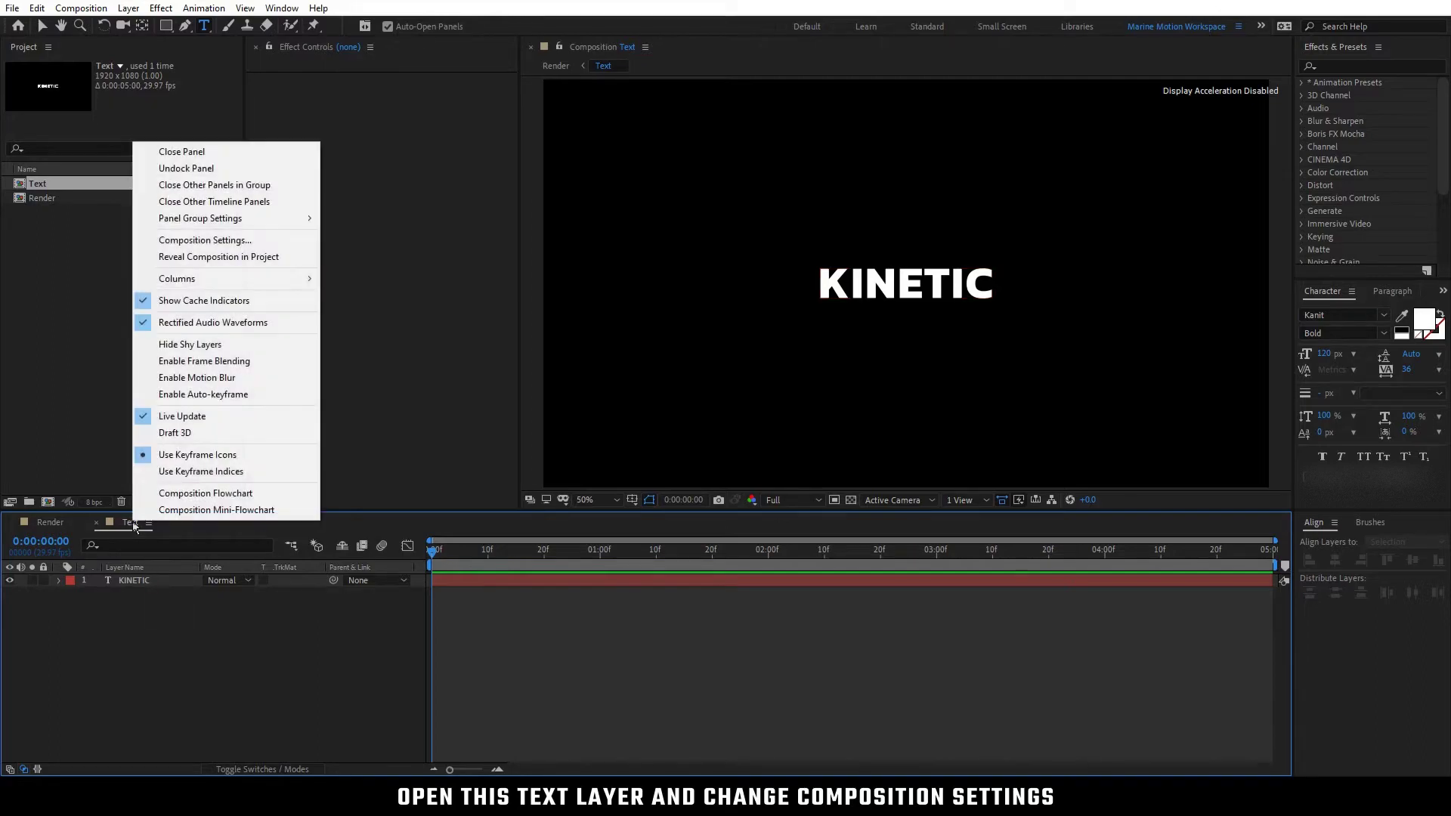
left_click(255, 242)
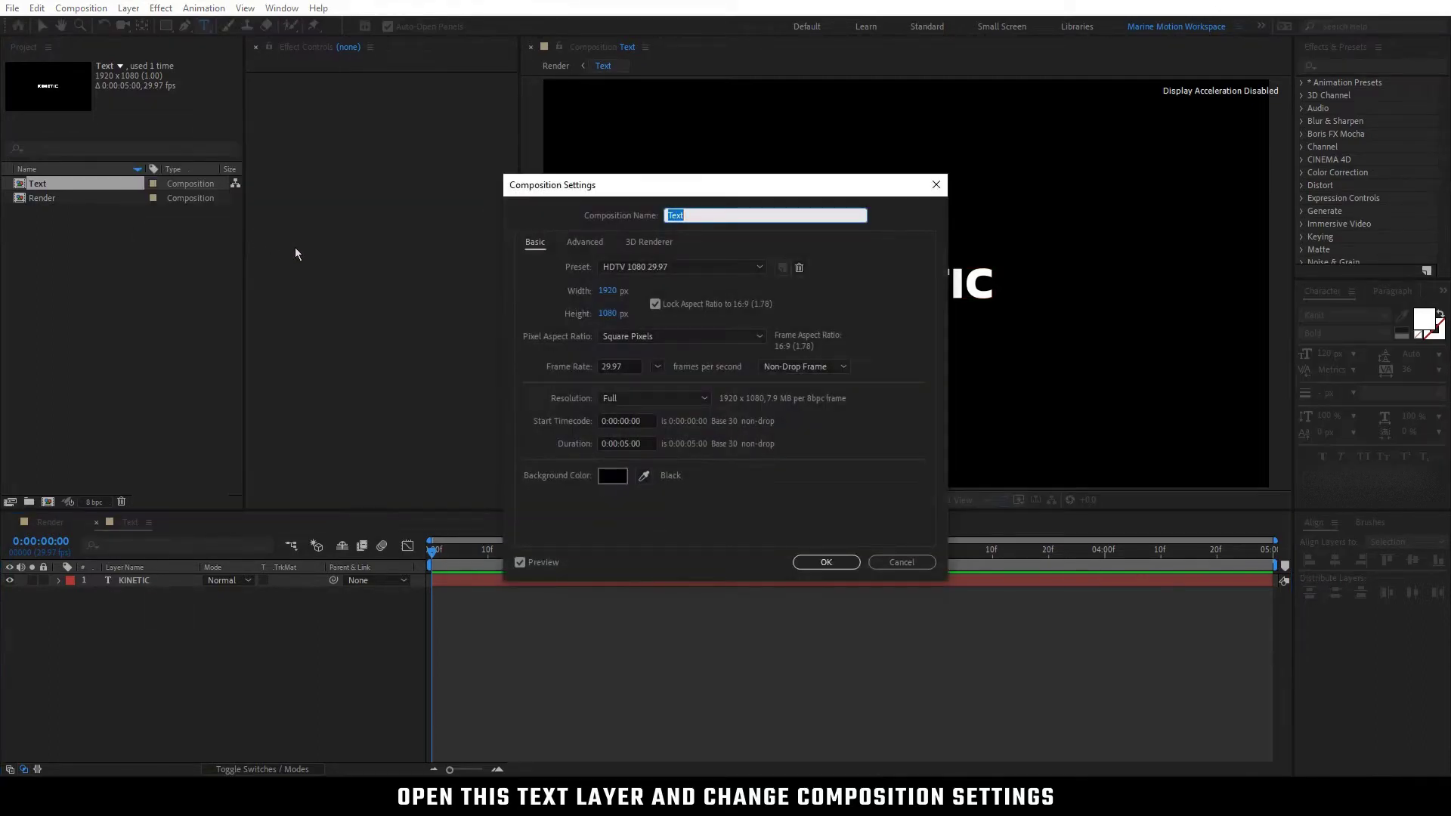
left_click(656, 304)
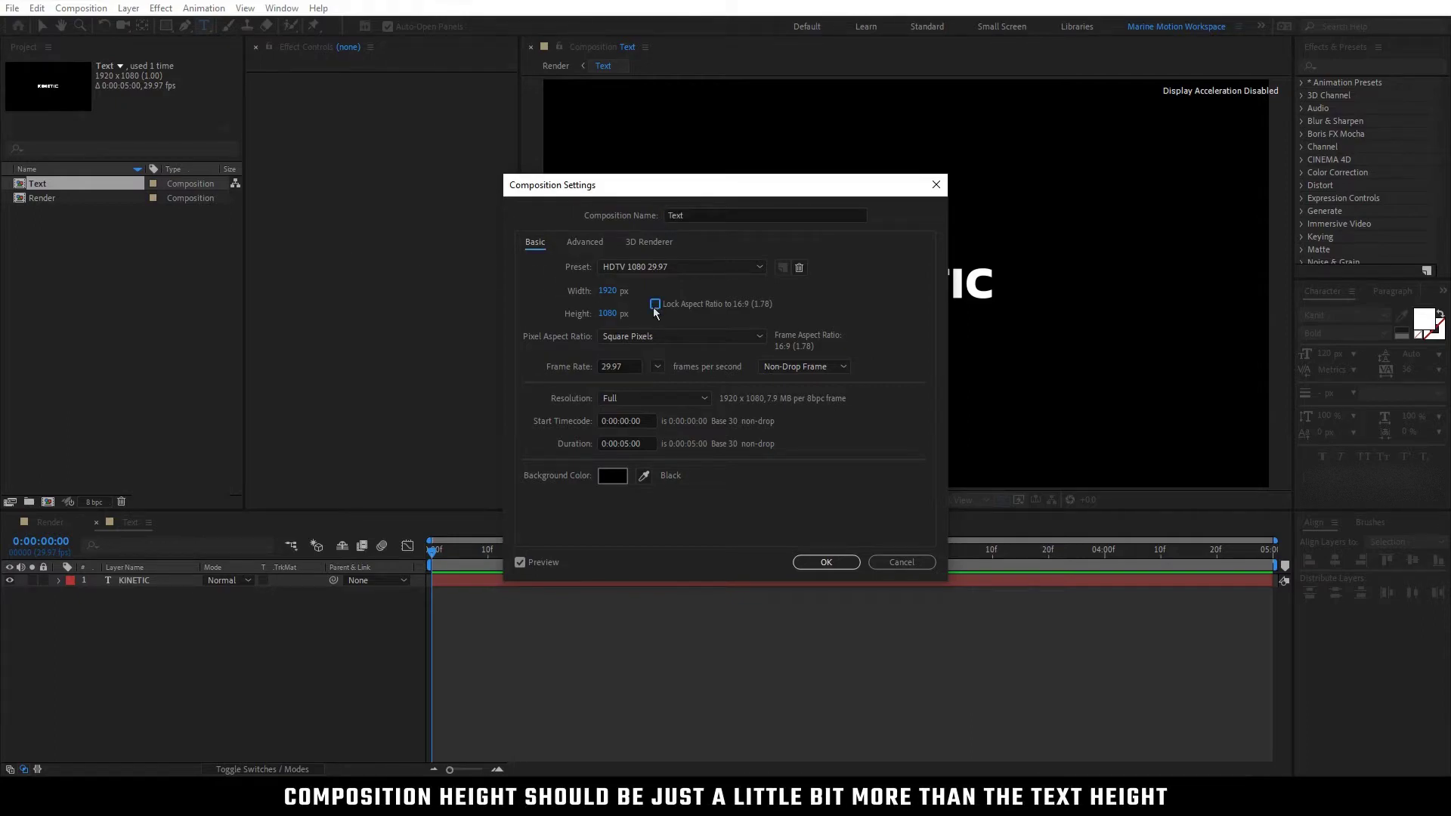
left_click(607, 314)
type("200")
left_click(682, 316)
mouse_move(605, 313)
left_mouse_down()
mouse_move(542, 325)
mouse_move(594, 319)
left_mouse_up()
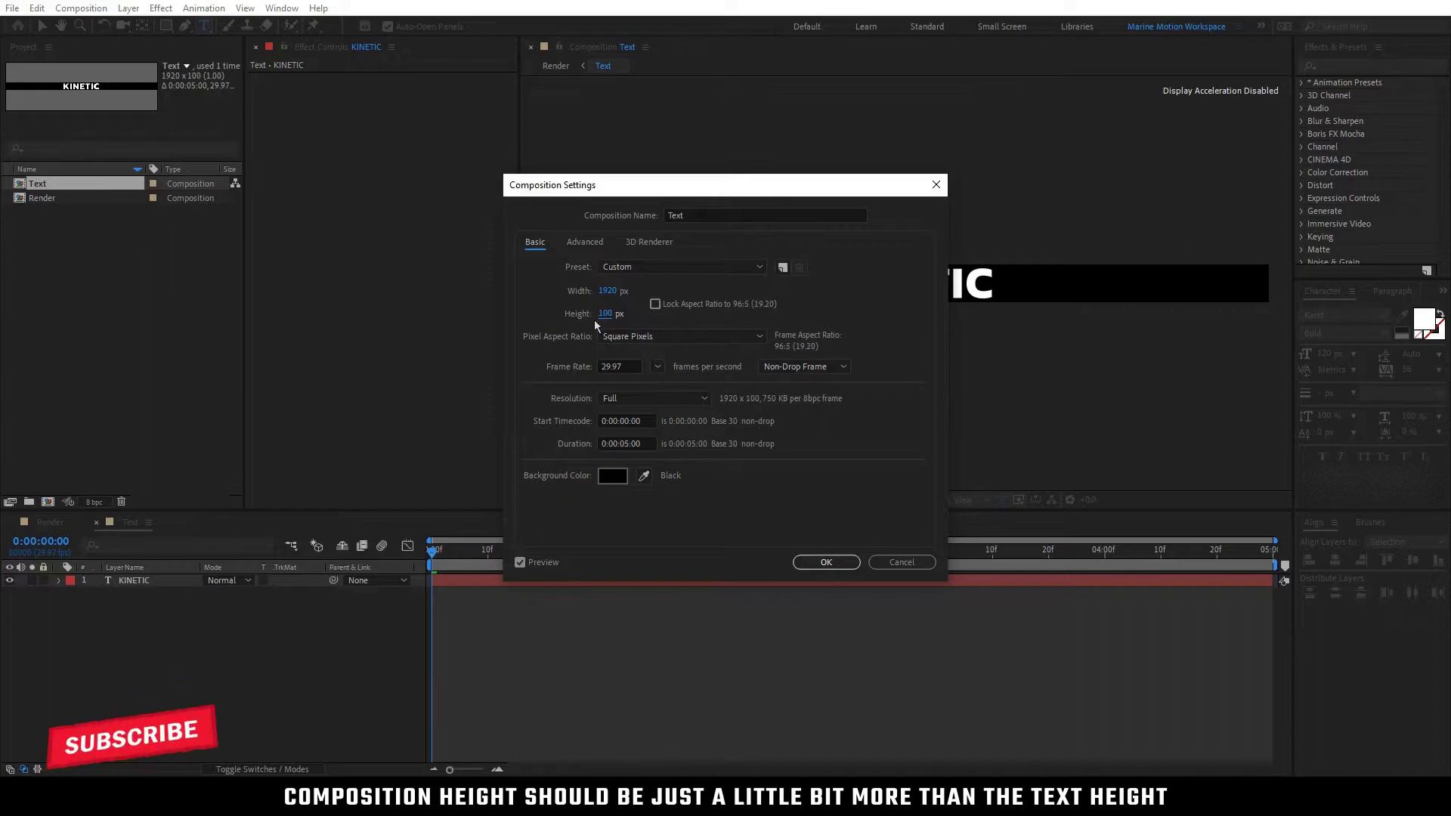
left_click(796, 567)
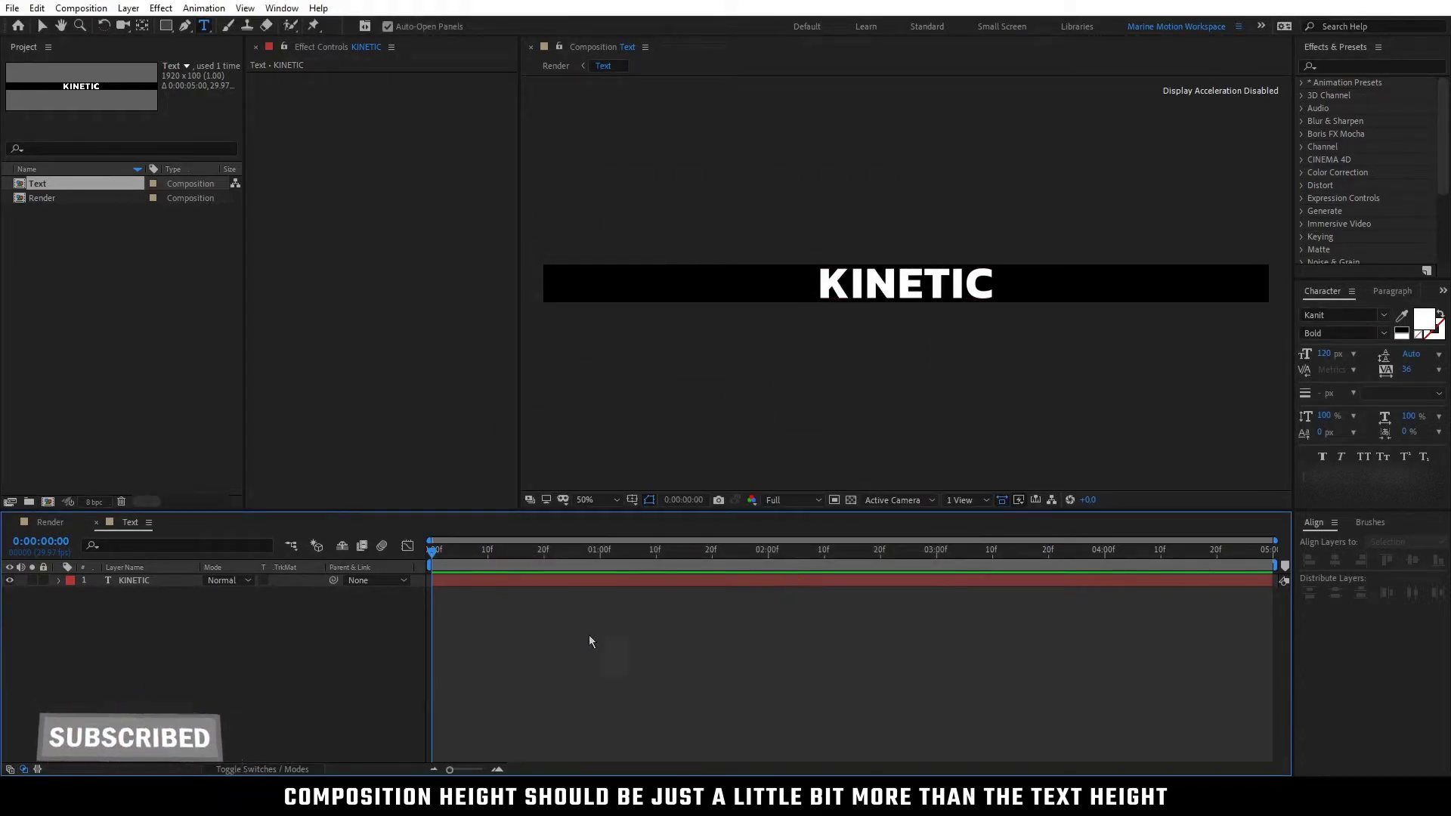
Return to the Render composition, close the Text timeline and rotate the Text layer to 90°
left_click(50, 523)
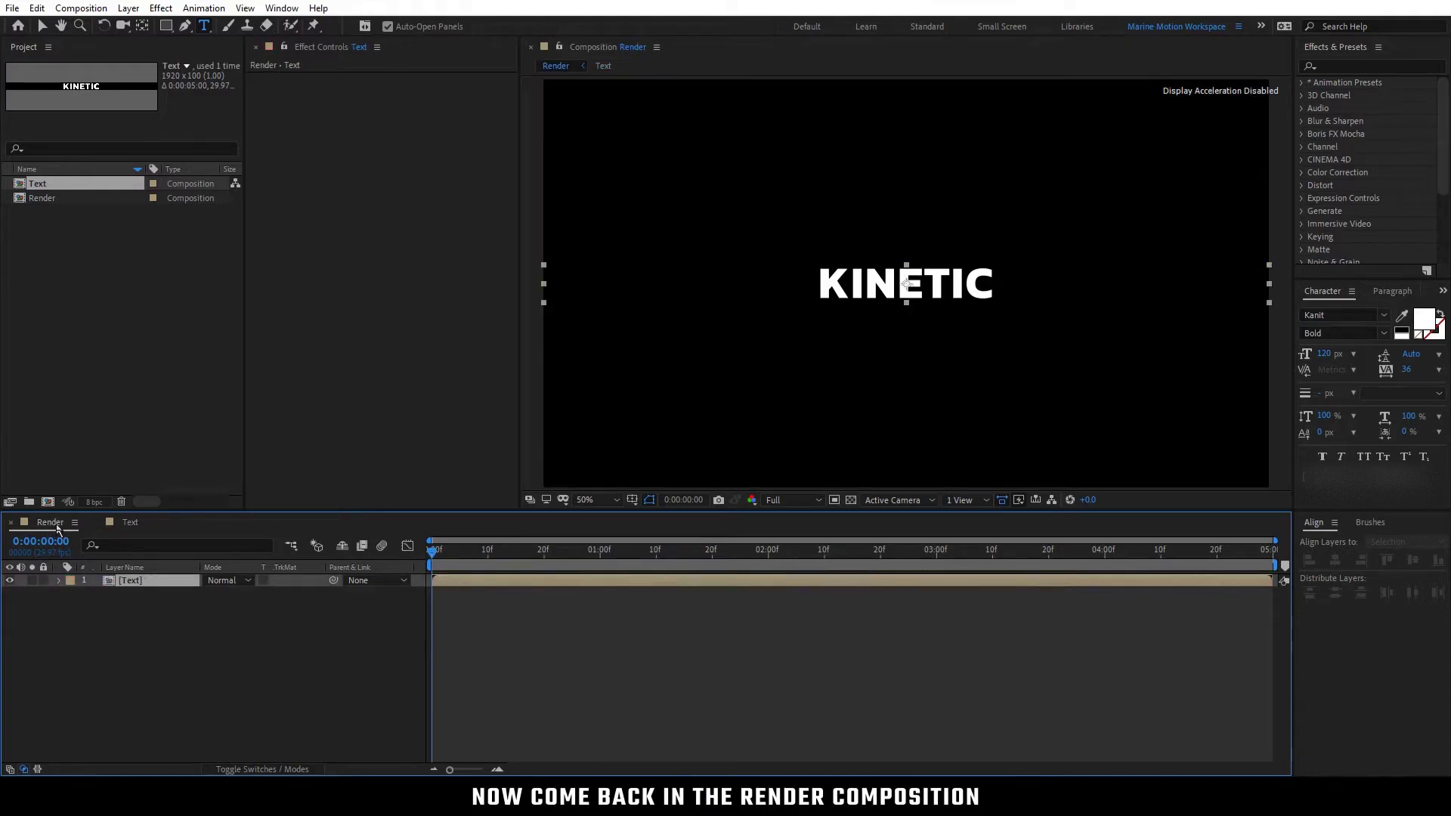
left_click(96, 522)
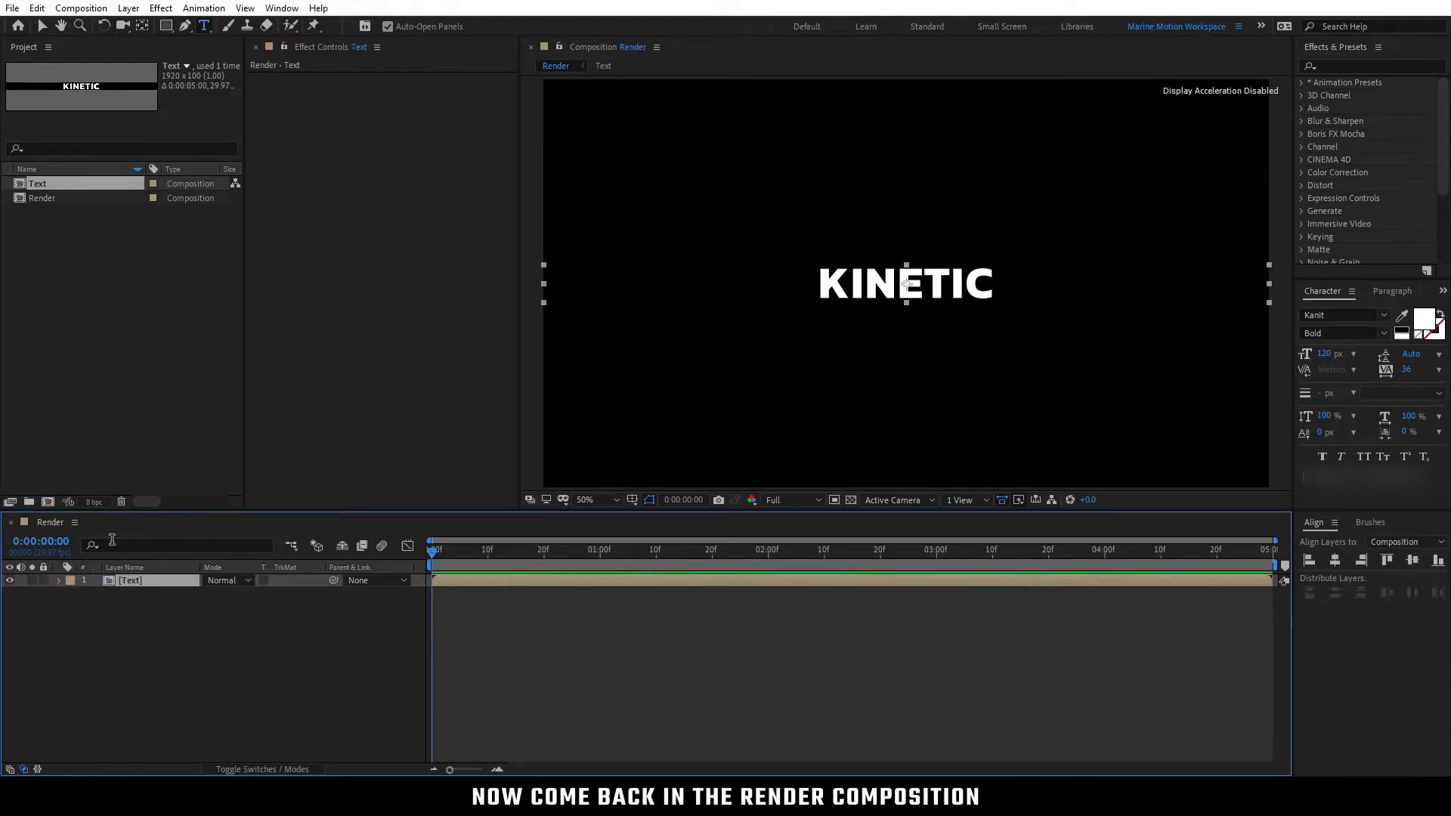
left_click(149, 609)
left_click(145, 582)
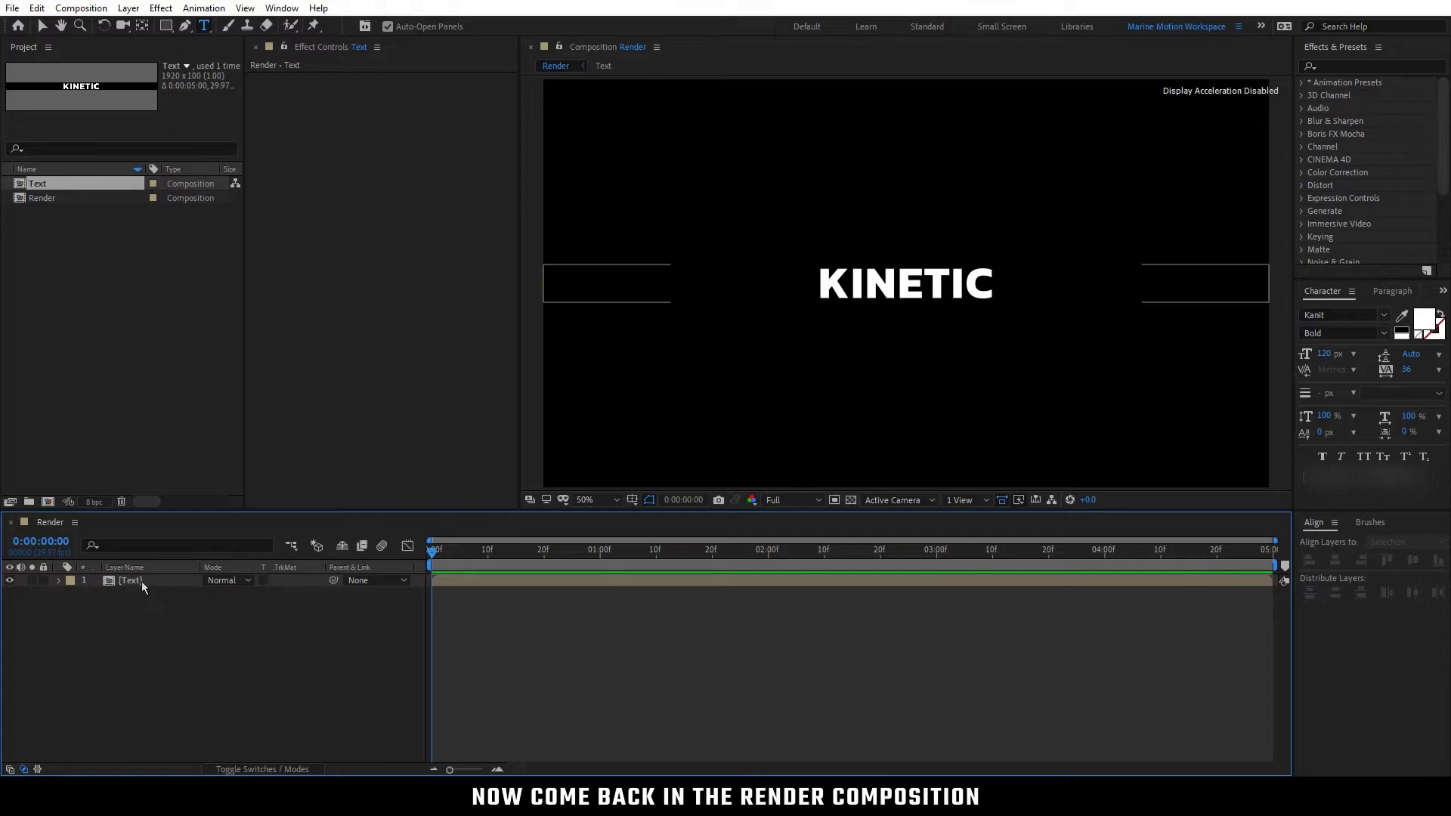
key("r")
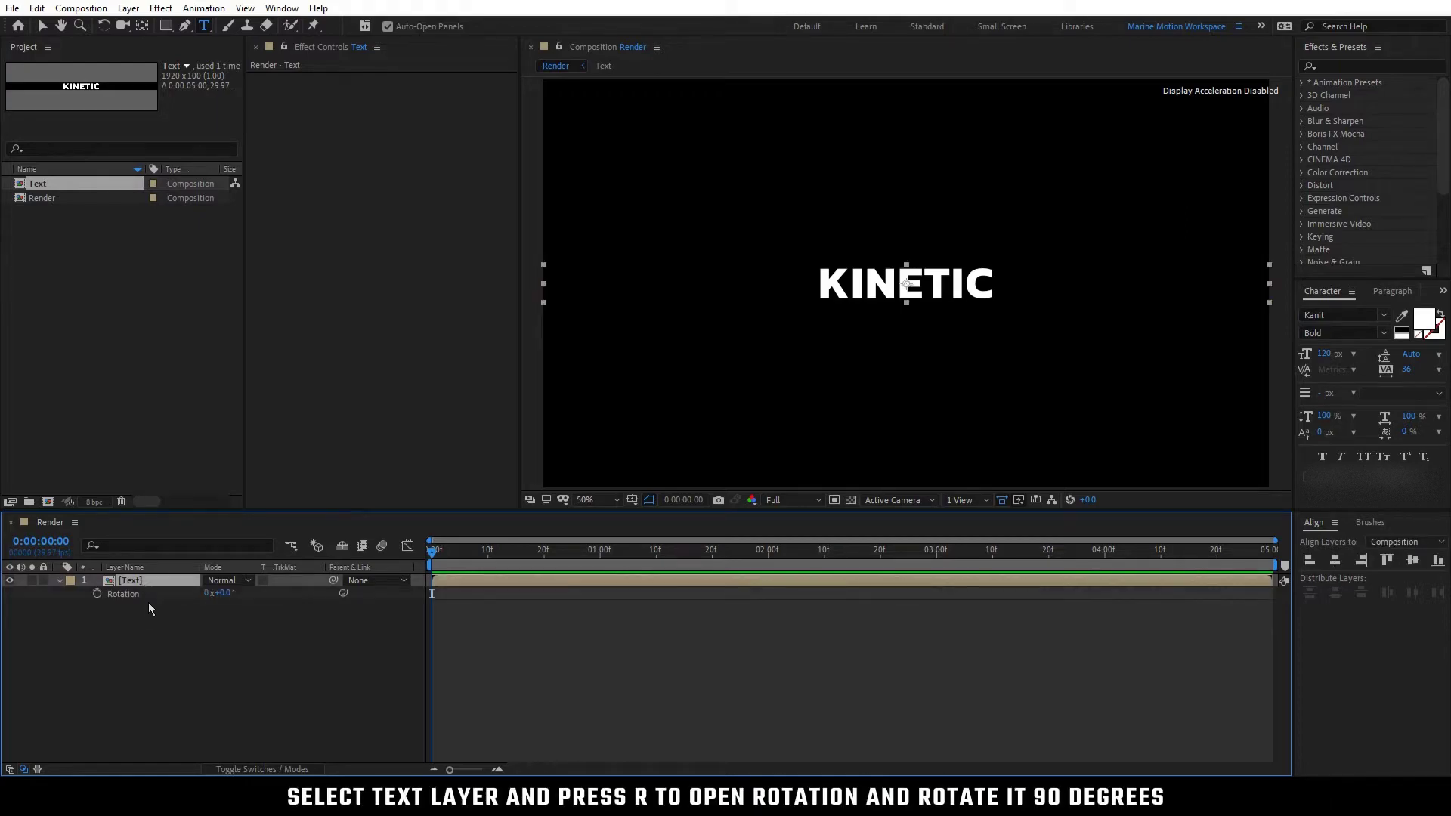
left_click(227, 594)
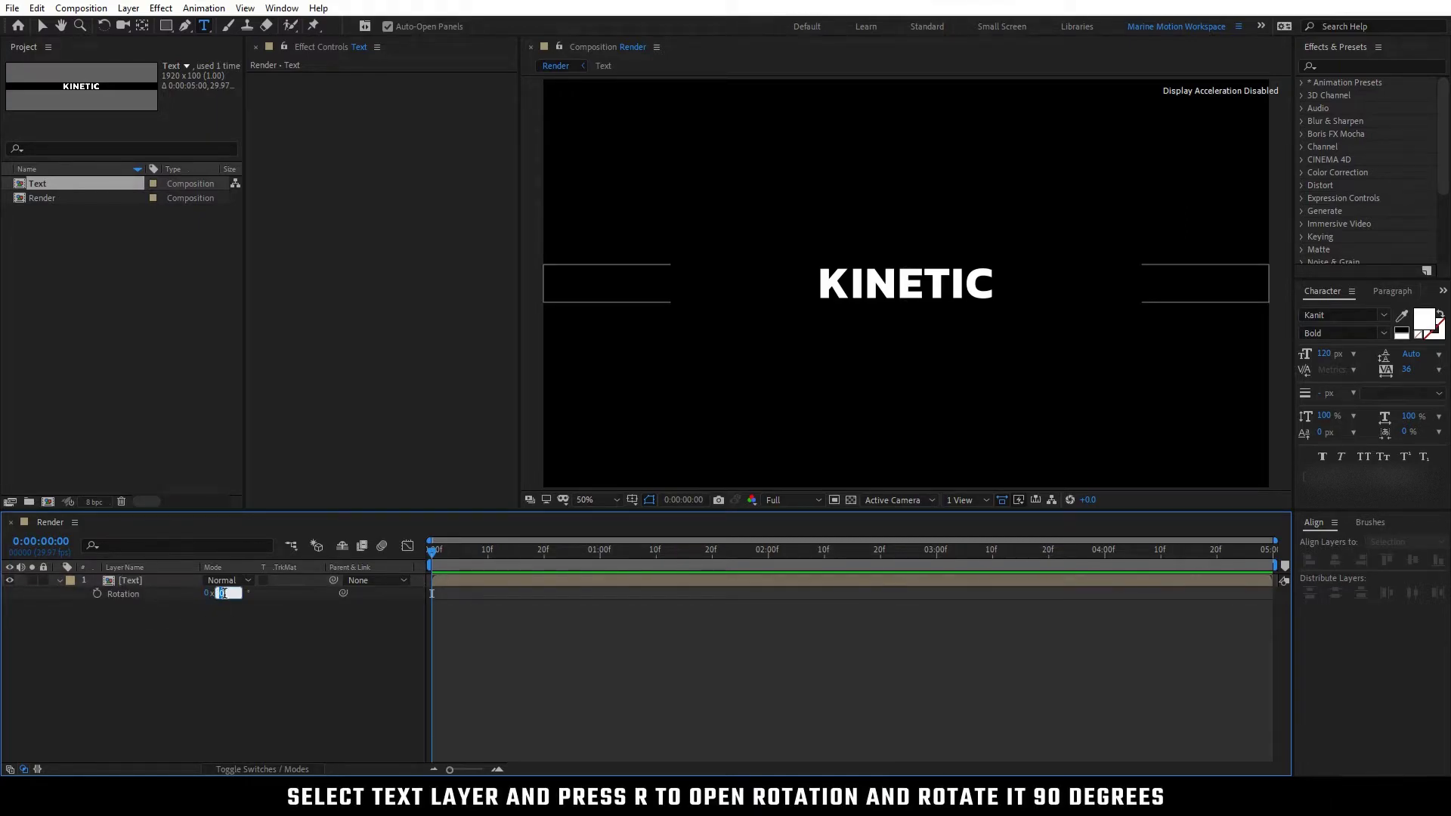
key("Return")
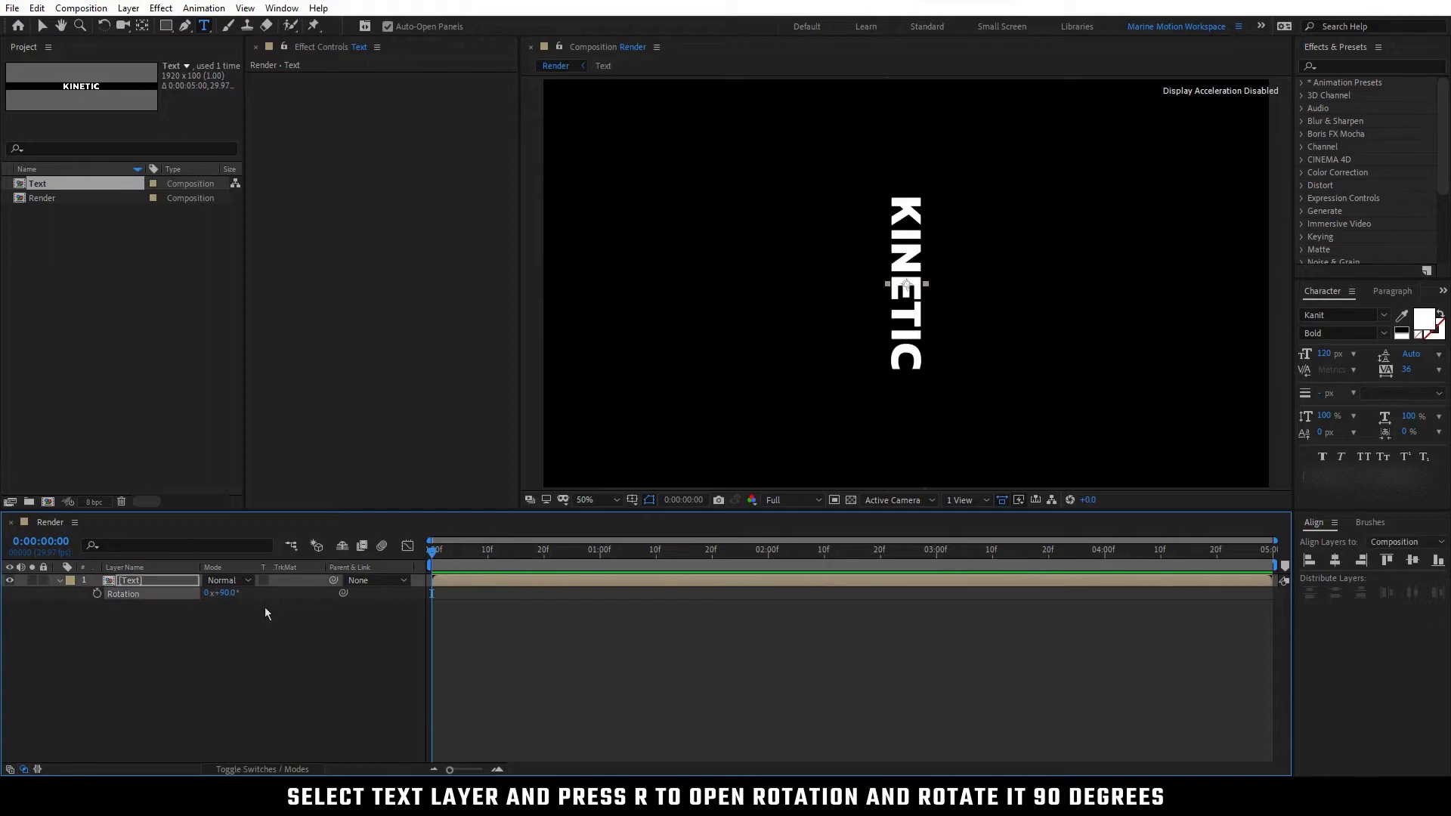
left_click(265, 610)
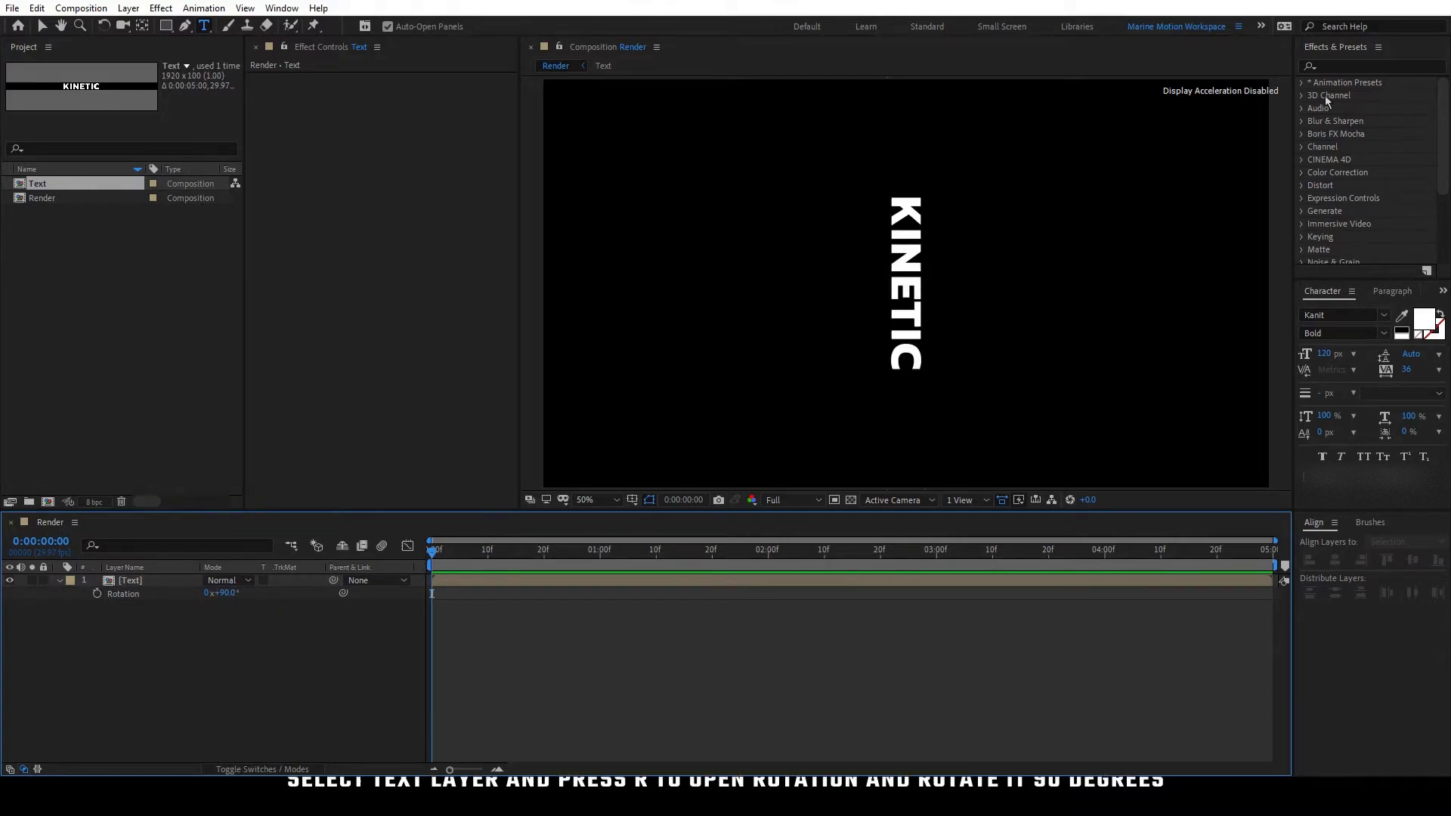
Find the Motion Tile effect and apply it to the Text layer
left_click(1343, 66)
type("motion")
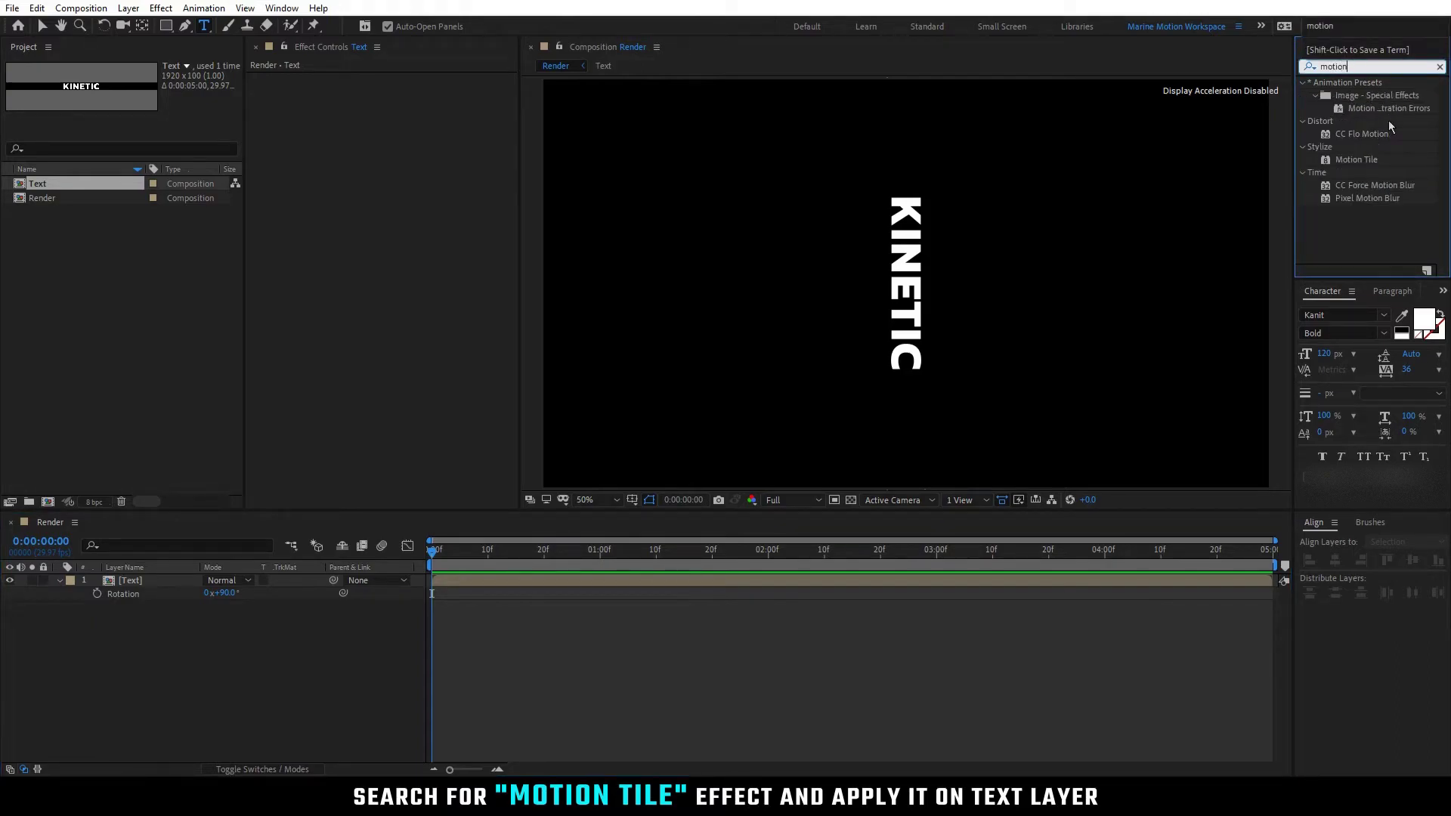
left_click_drag(1389, 161, 213, 579)
key("v")
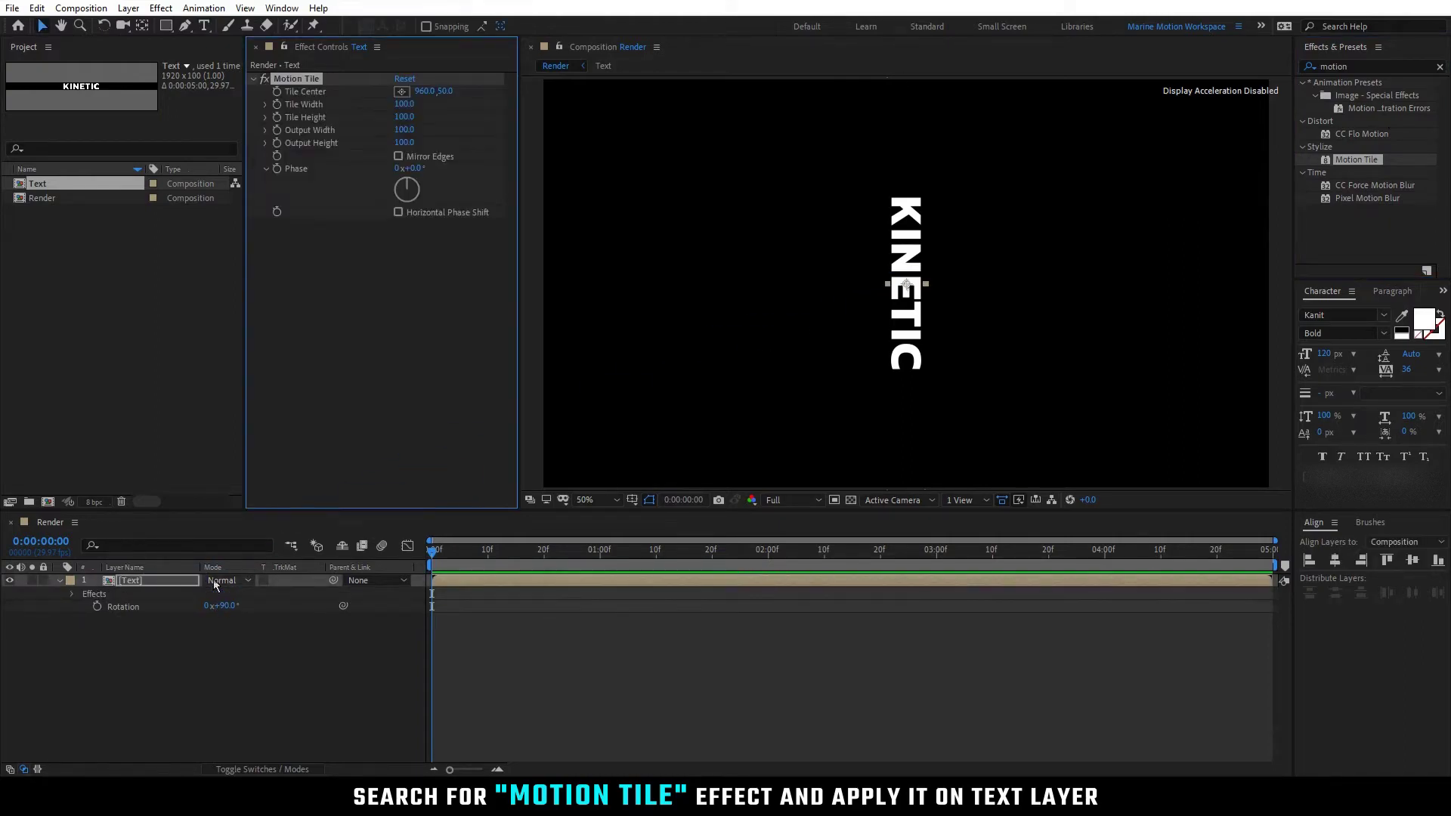
Set the Motion Tile output height to 2020 so the repeated text spans the composition, and collapse the layer's properties
mouse_move(404, 142)
left_mouse_down()
mouse_move(456, 154)
mouse_move(485, 139)
mouse_move(424, 140)
left_mouse_up()
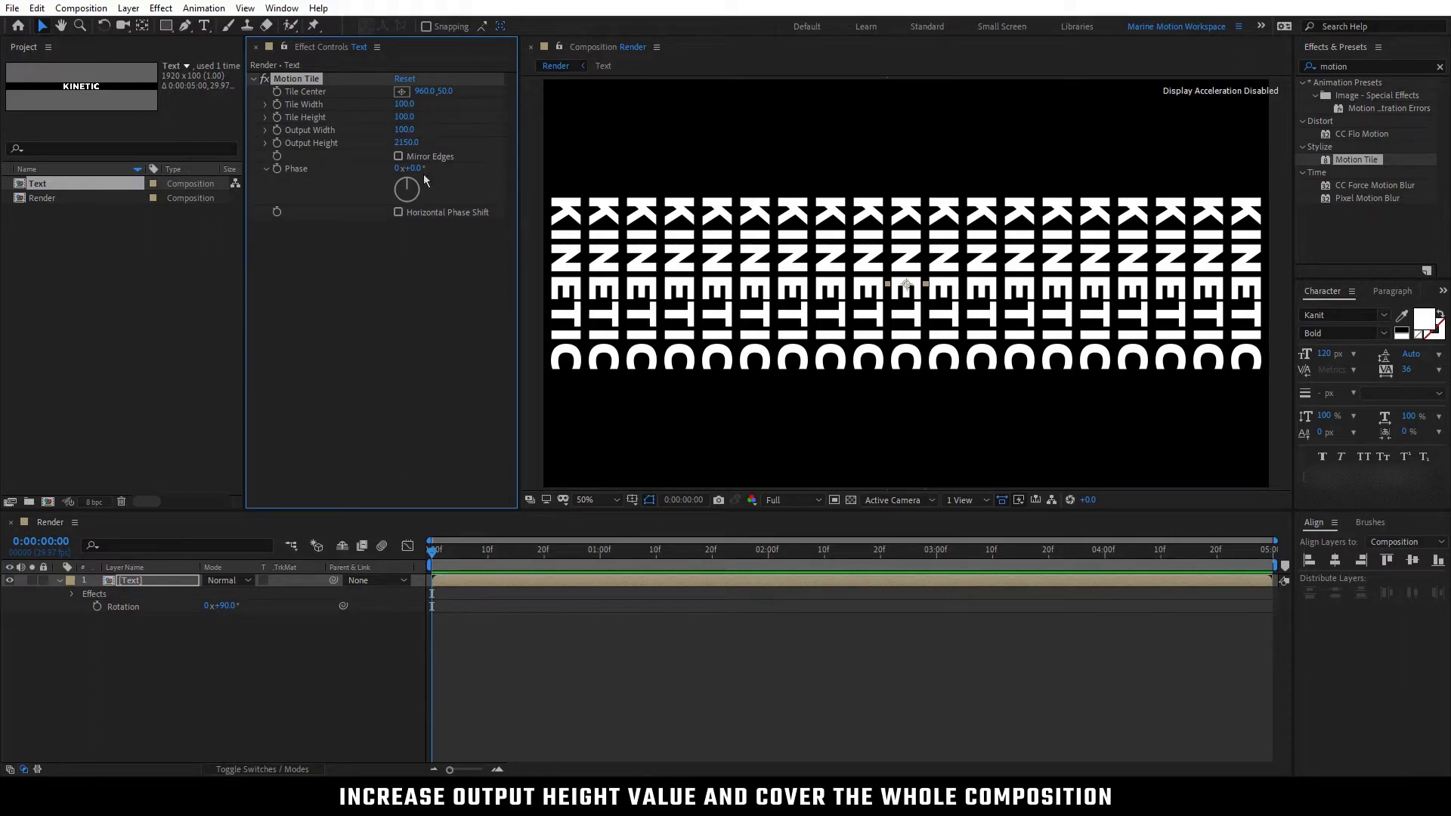
left_click(406, 142)
type("2")
key("Return")
left_click(367, 270)
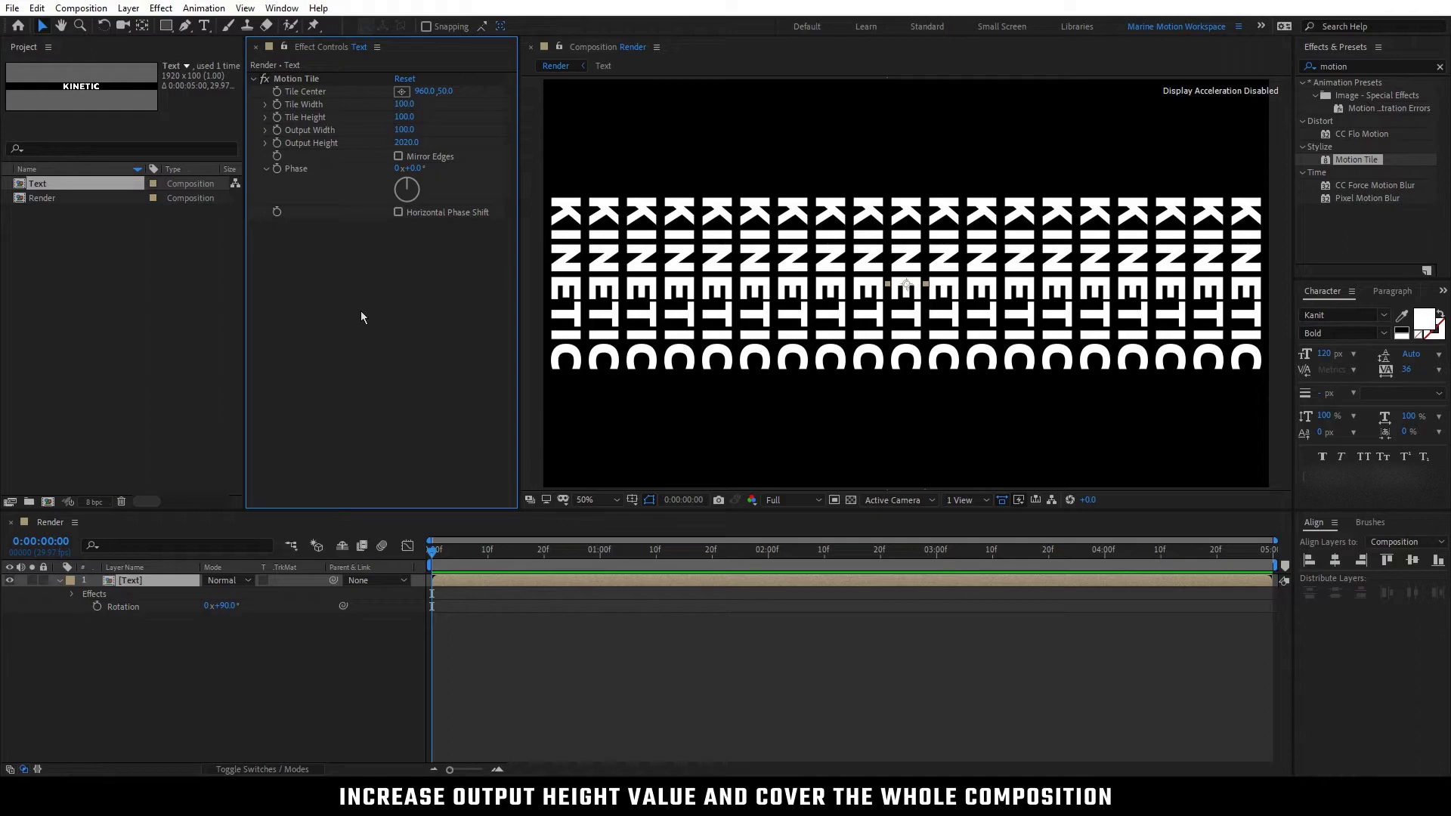
left_click(143, 640)
left_click(60, 581)
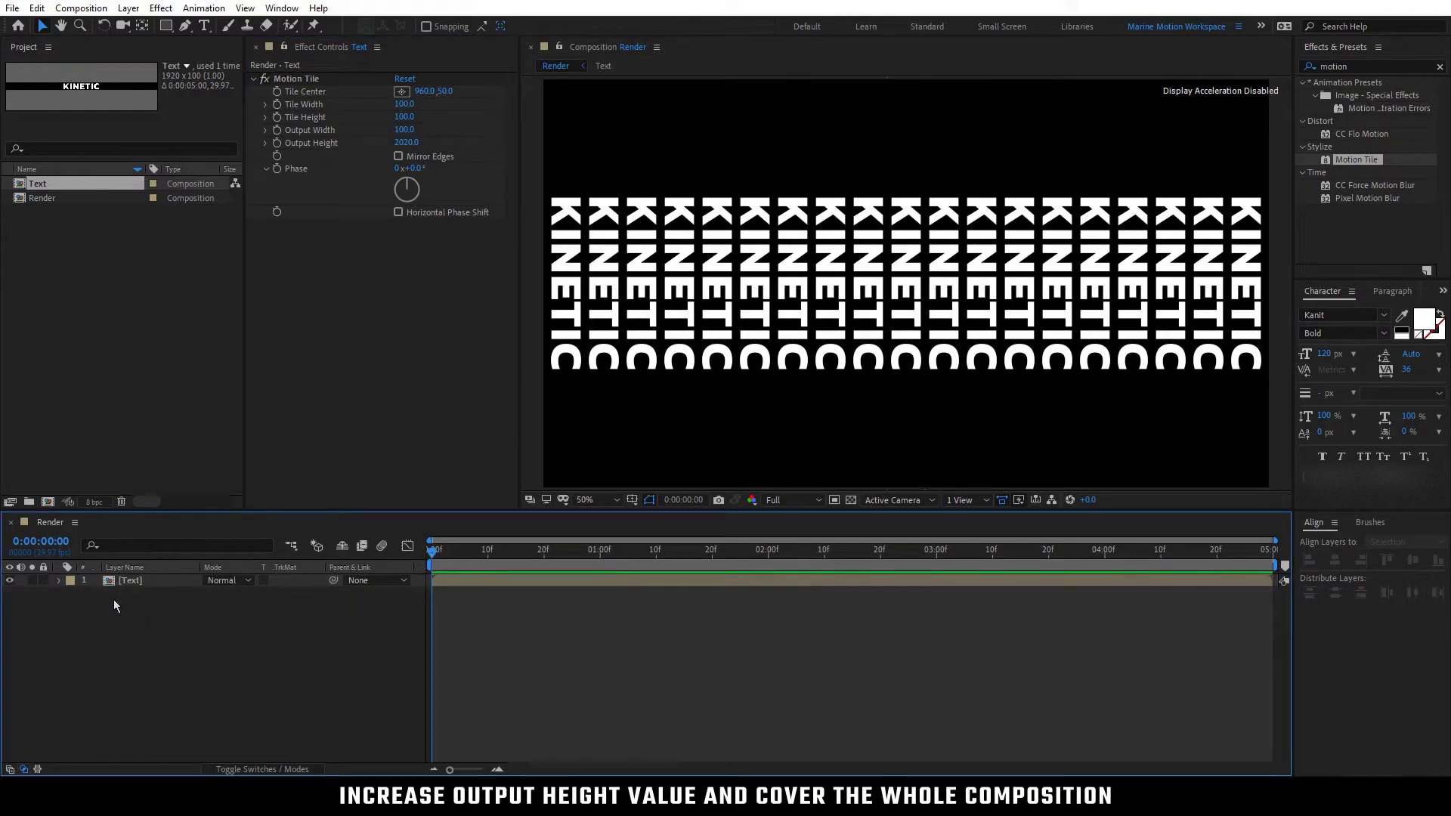
Create a solid layer named Background at composition size and place it below the Text layer
right_click(114, 601)
mouse_move(133, 609)
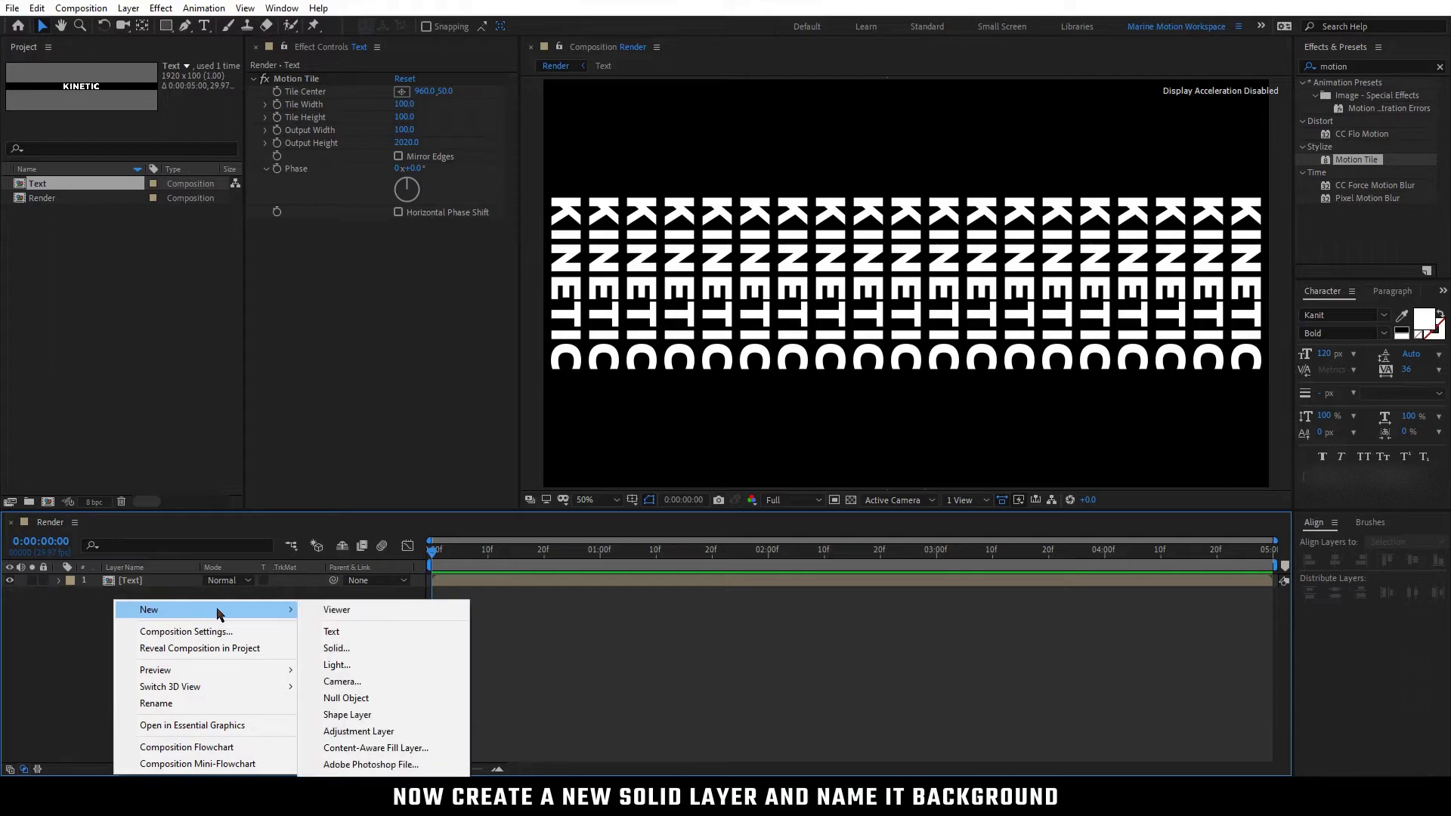
left_click(319, 648)
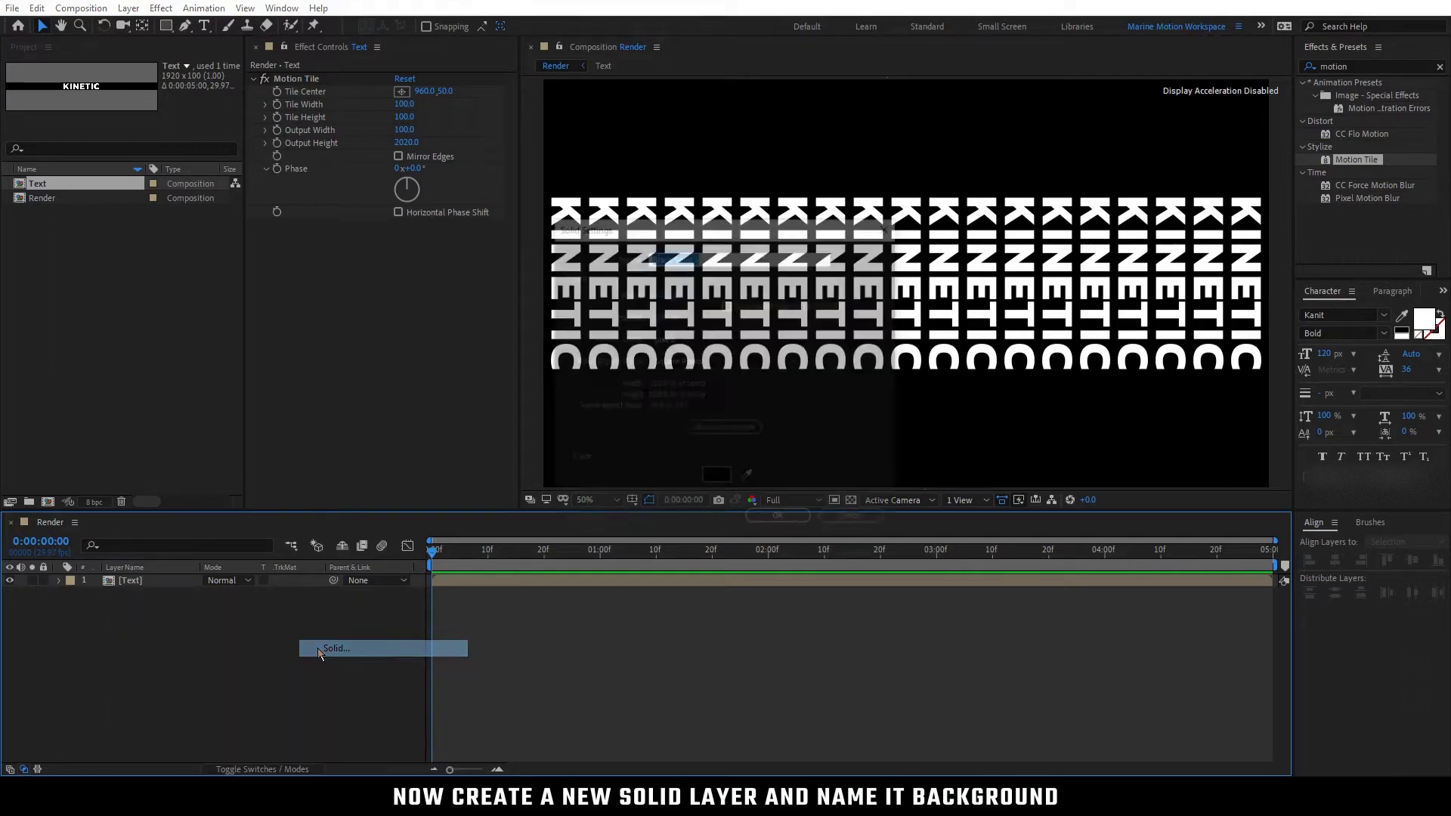
type("Background")
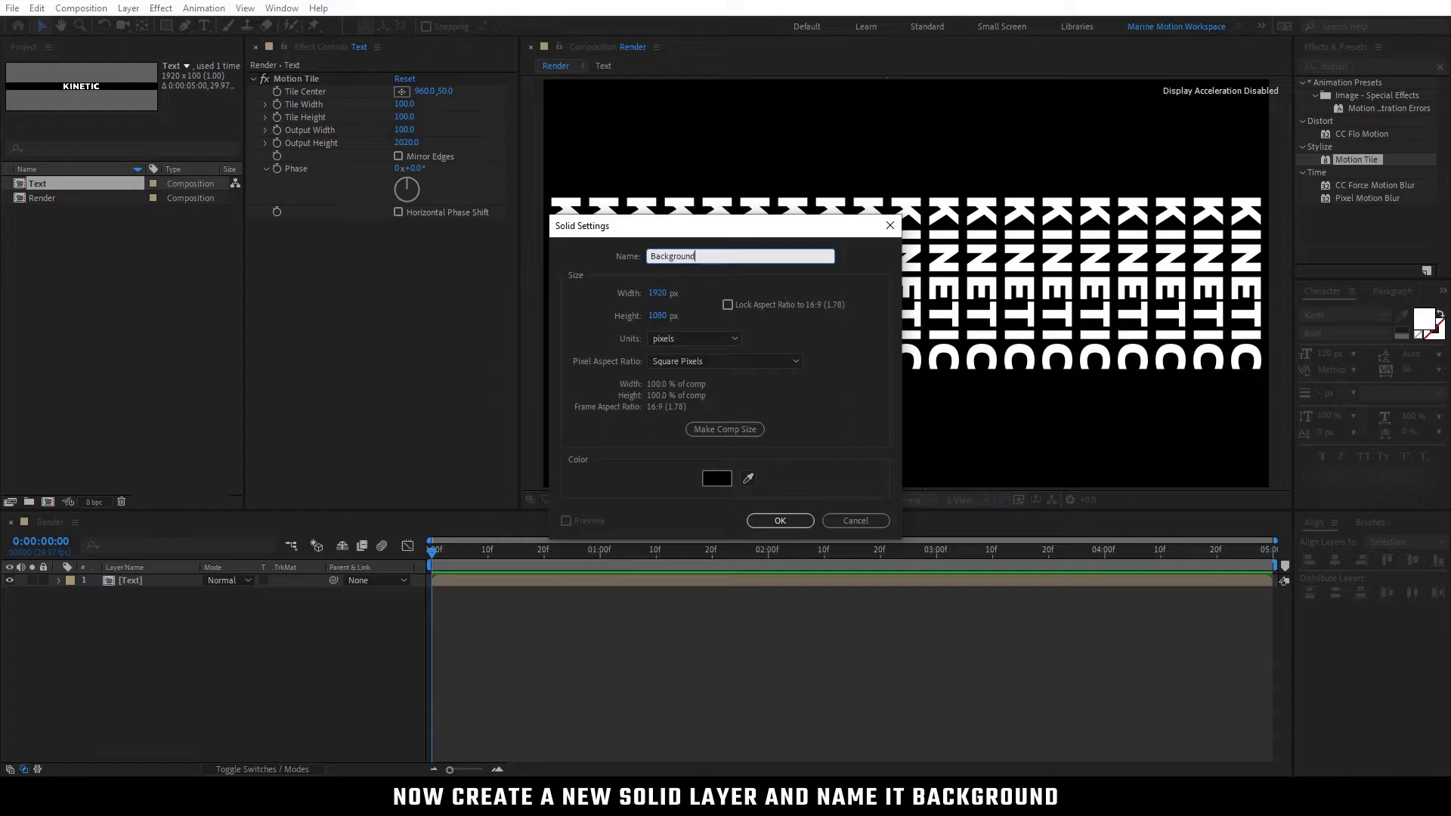
left_click(779, 521)
left_click_drag(165, 585, 170, 601)
left_click(170, 613)
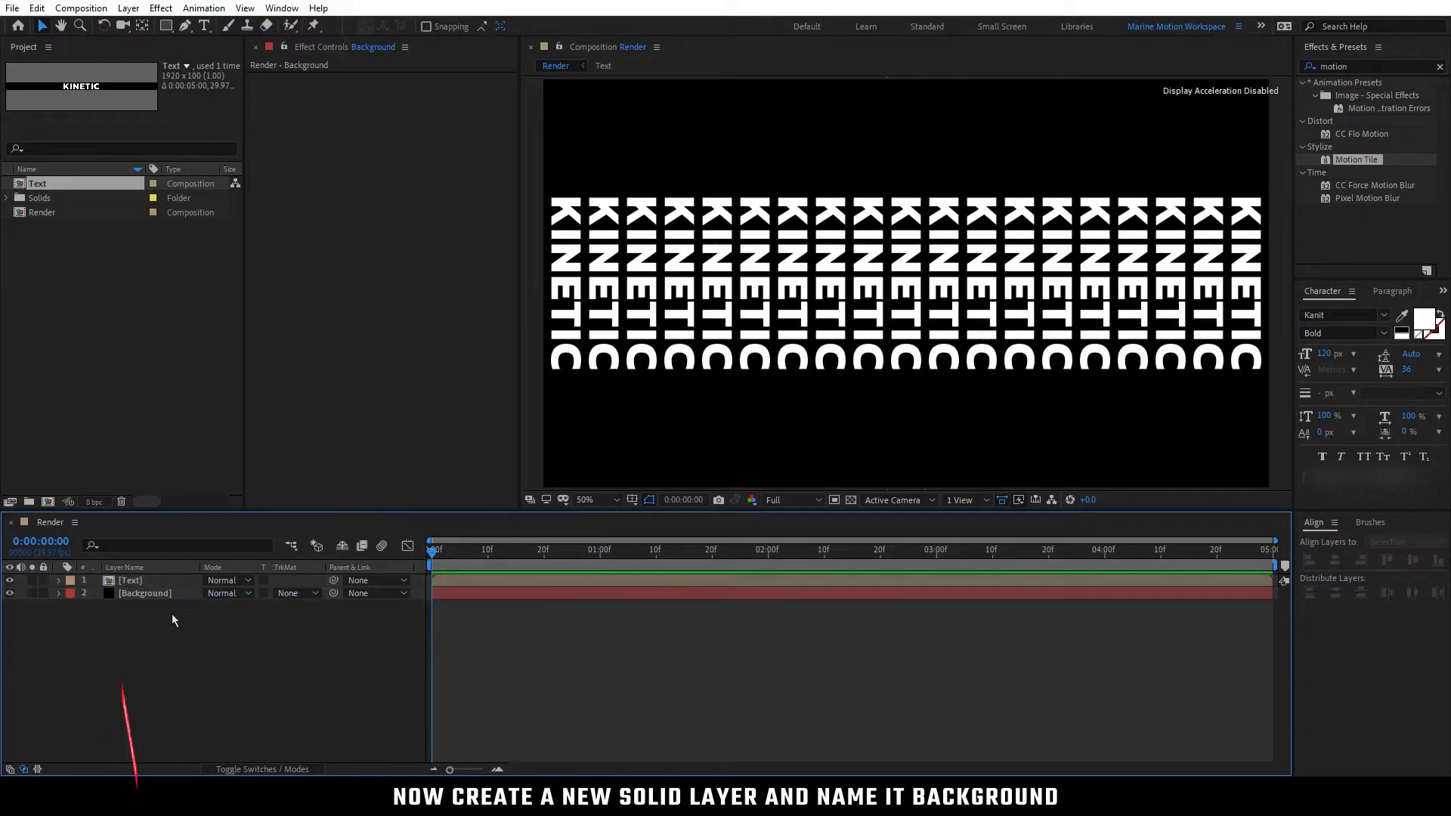
Apply the Fill effect to the Background layer and set its color to black (000000)
left_click_drag(1354, 67, 1315, 66)
type("fill")
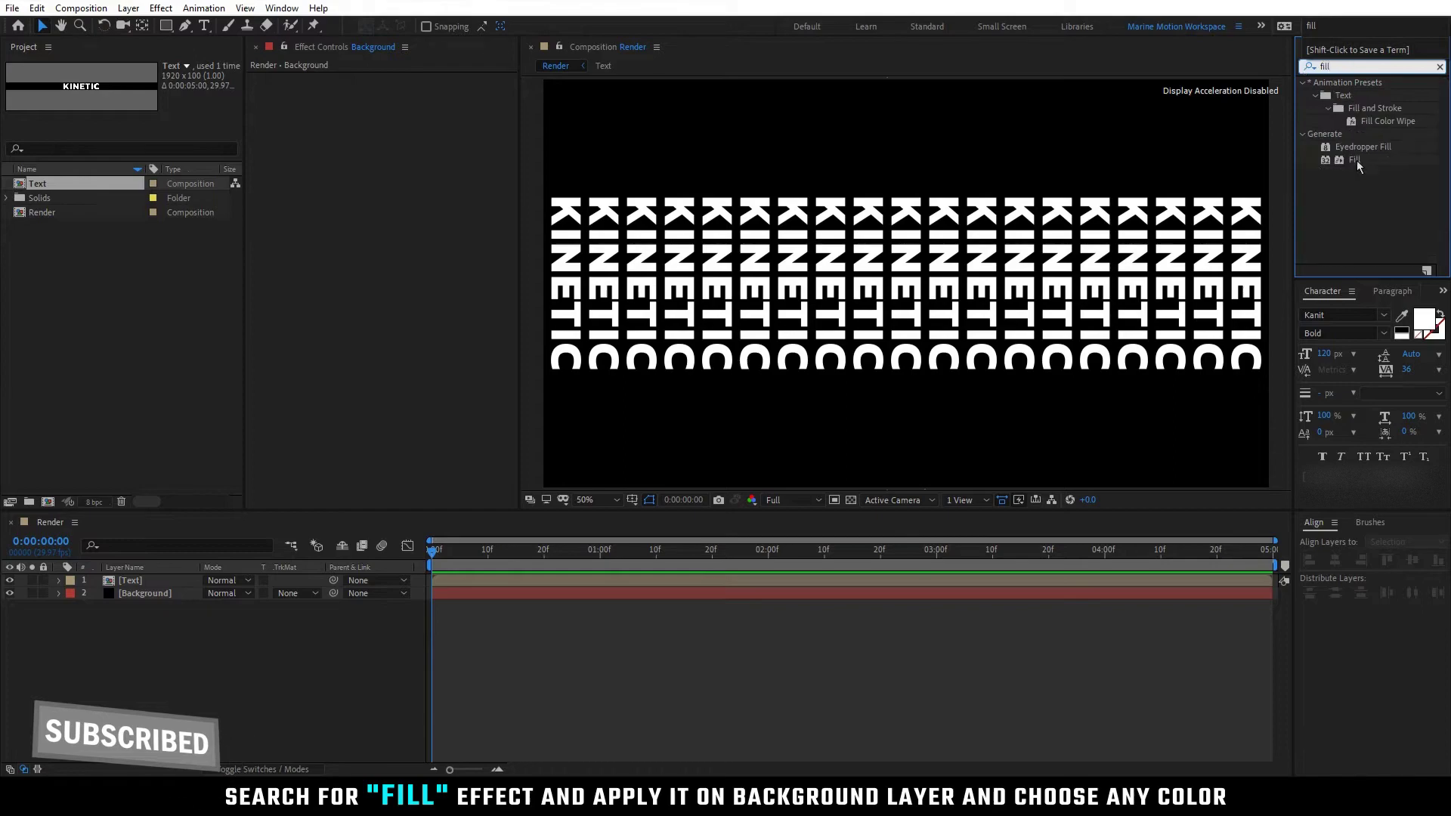
left_click_drag(1354, 159, 186, 592)
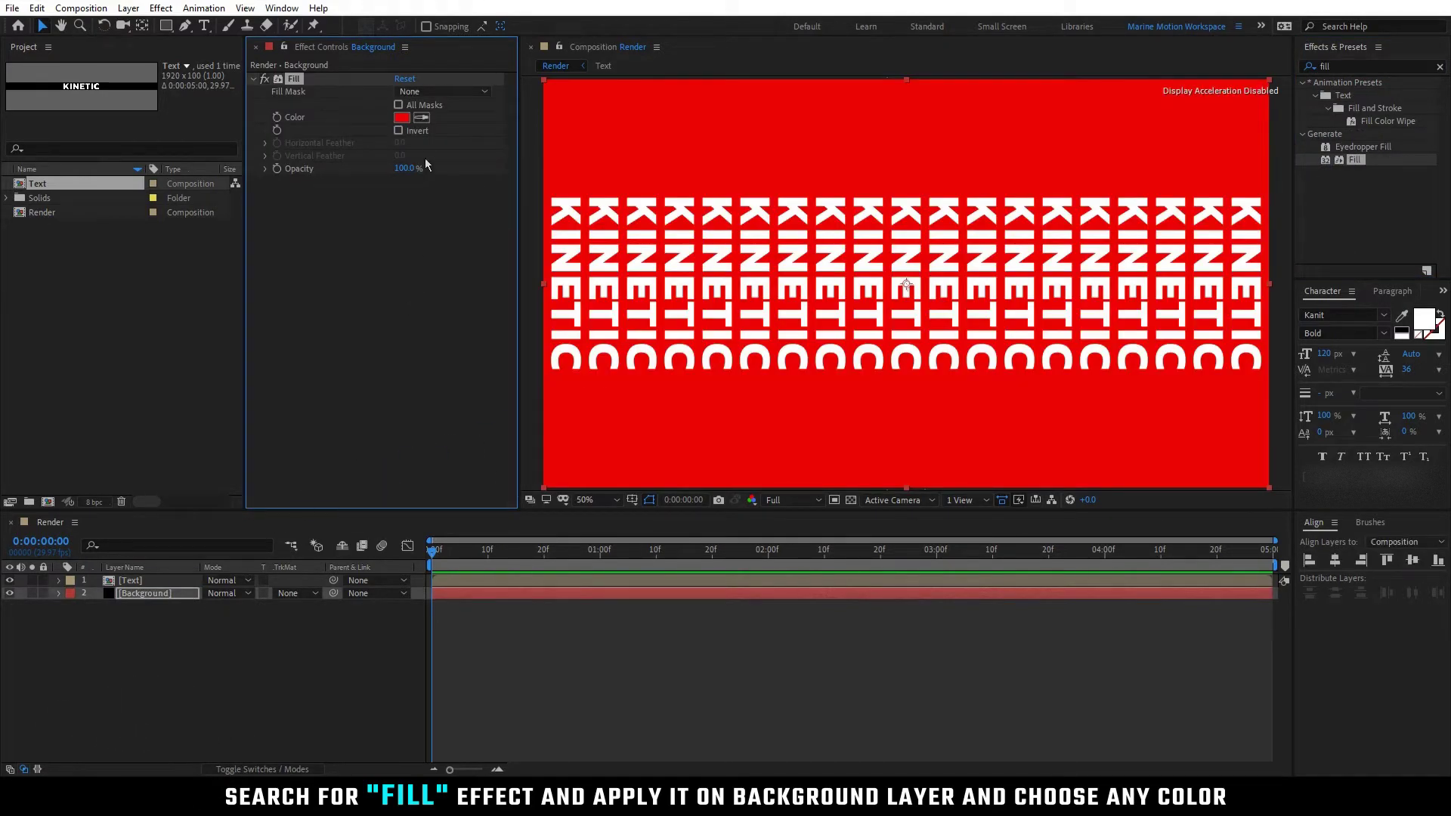
left_click(401, 118)
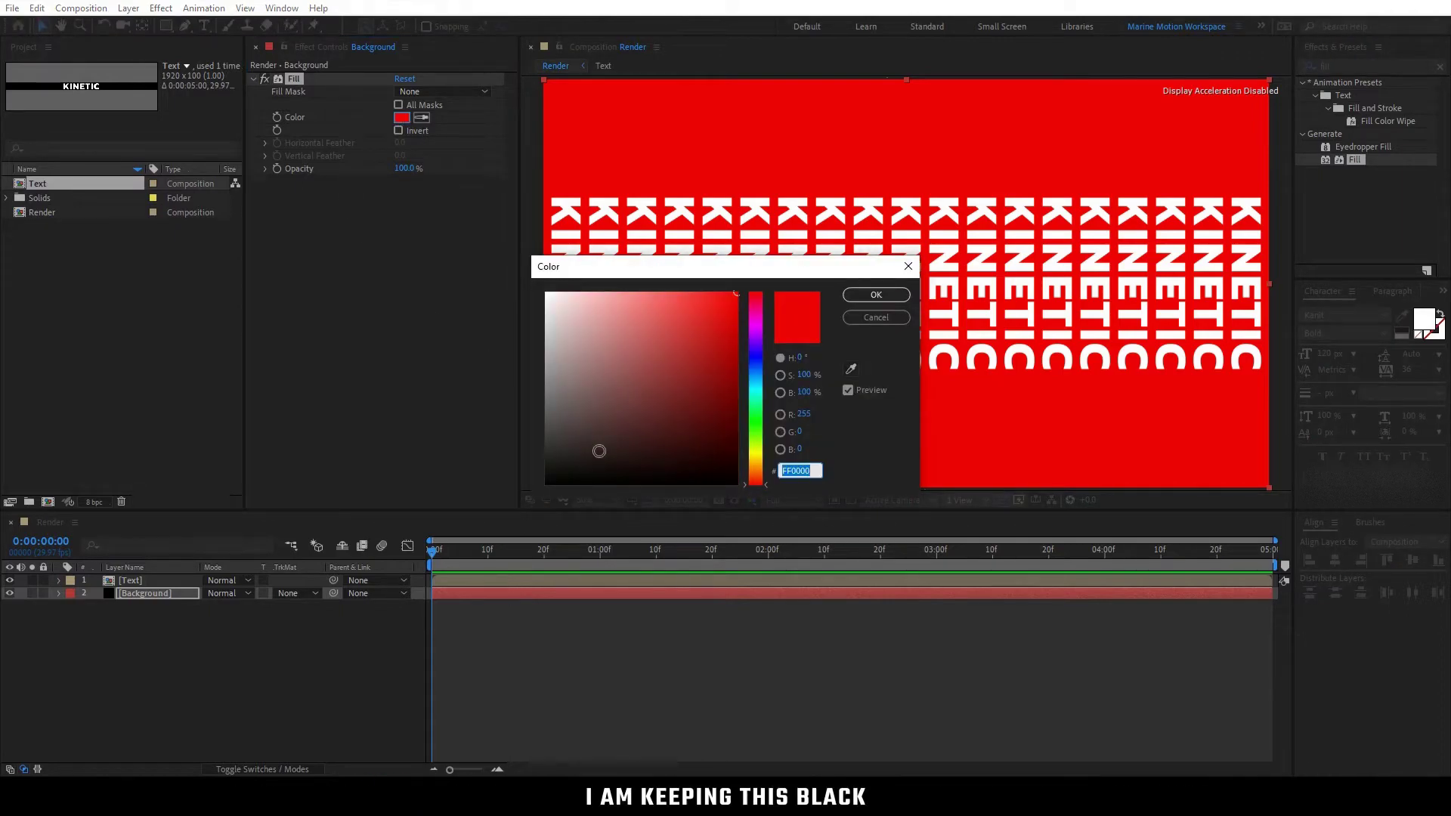
left_click(546, 482)
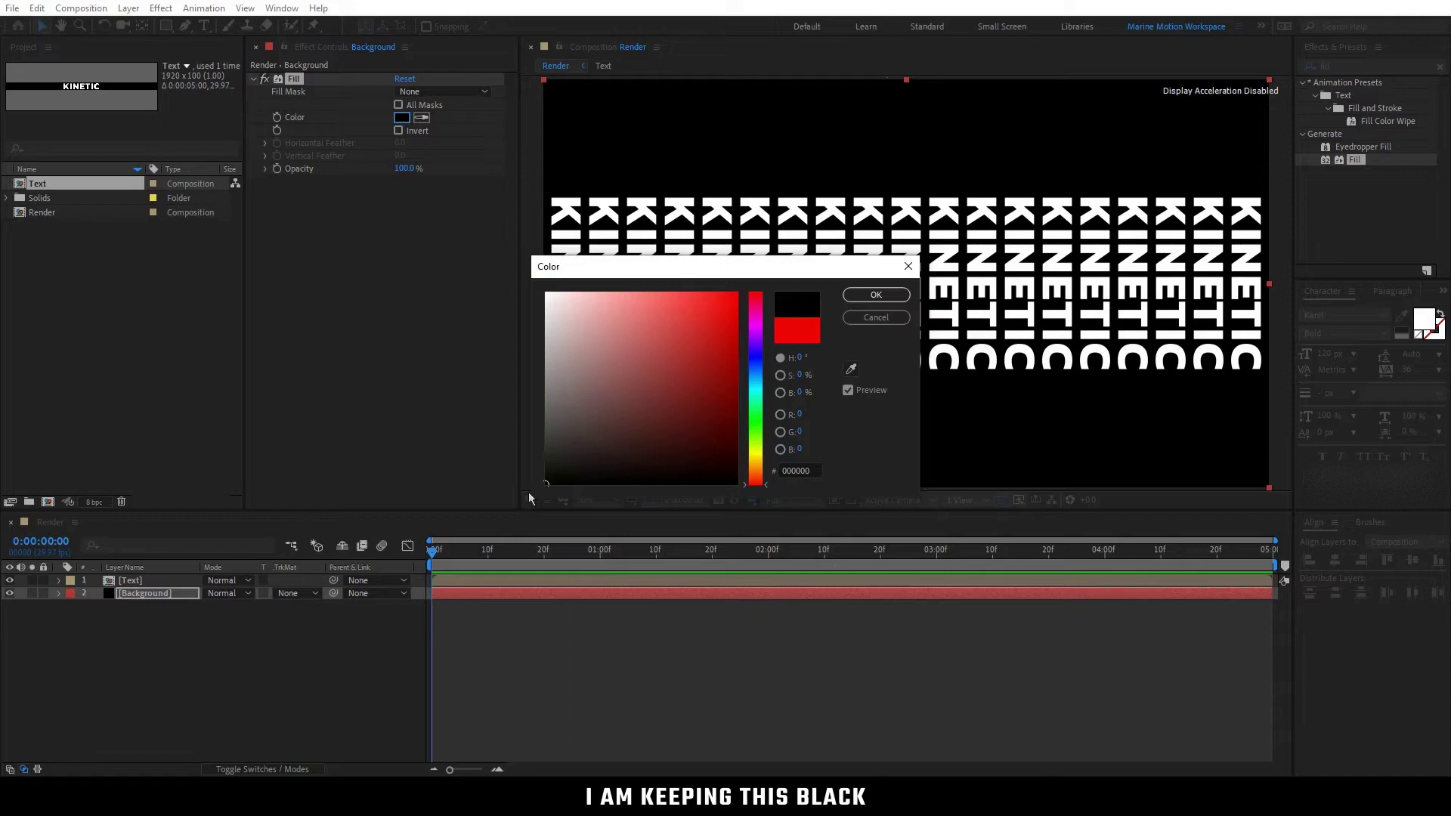
left_click(862, 296)
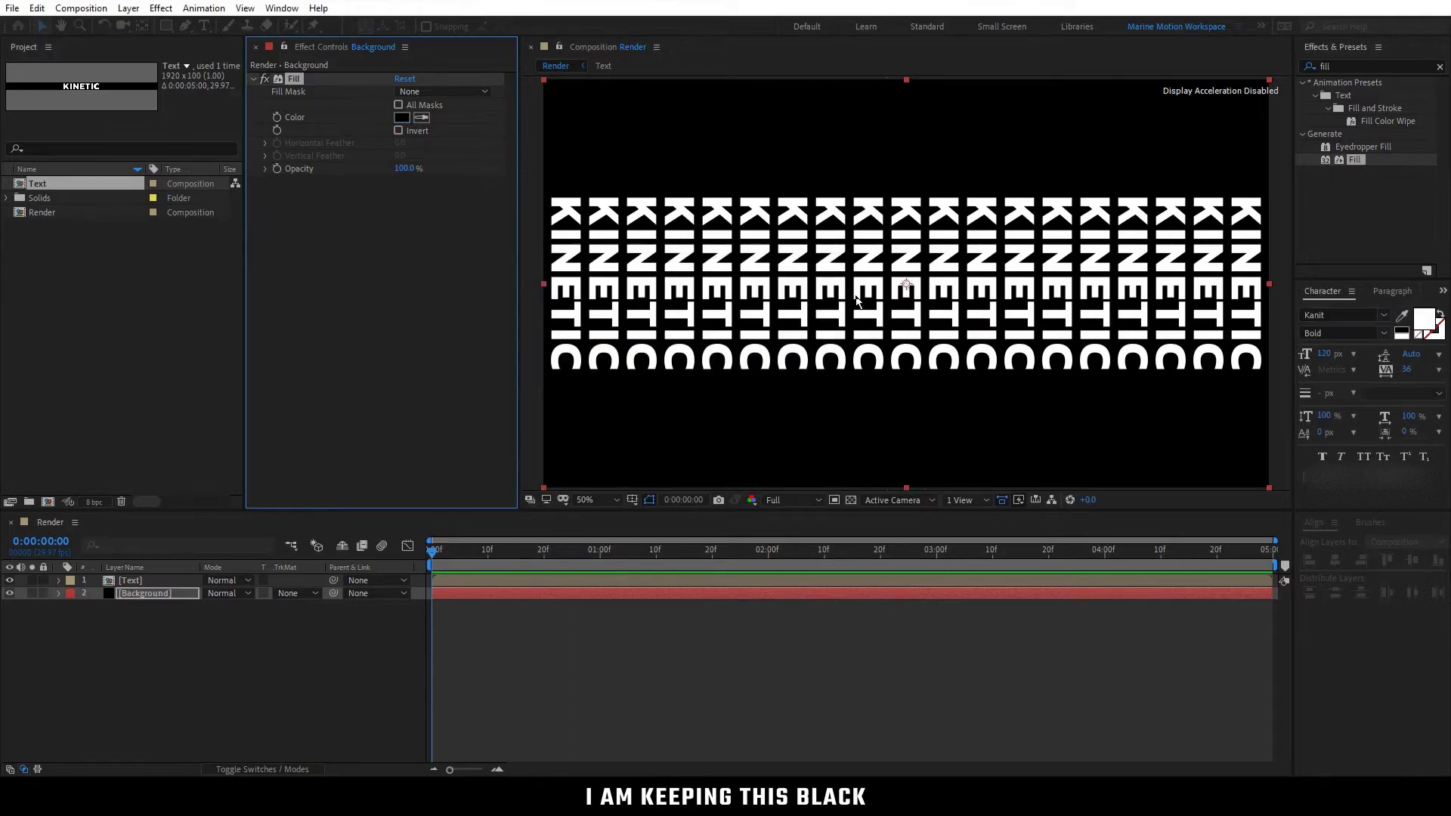
left_click(201, 628)
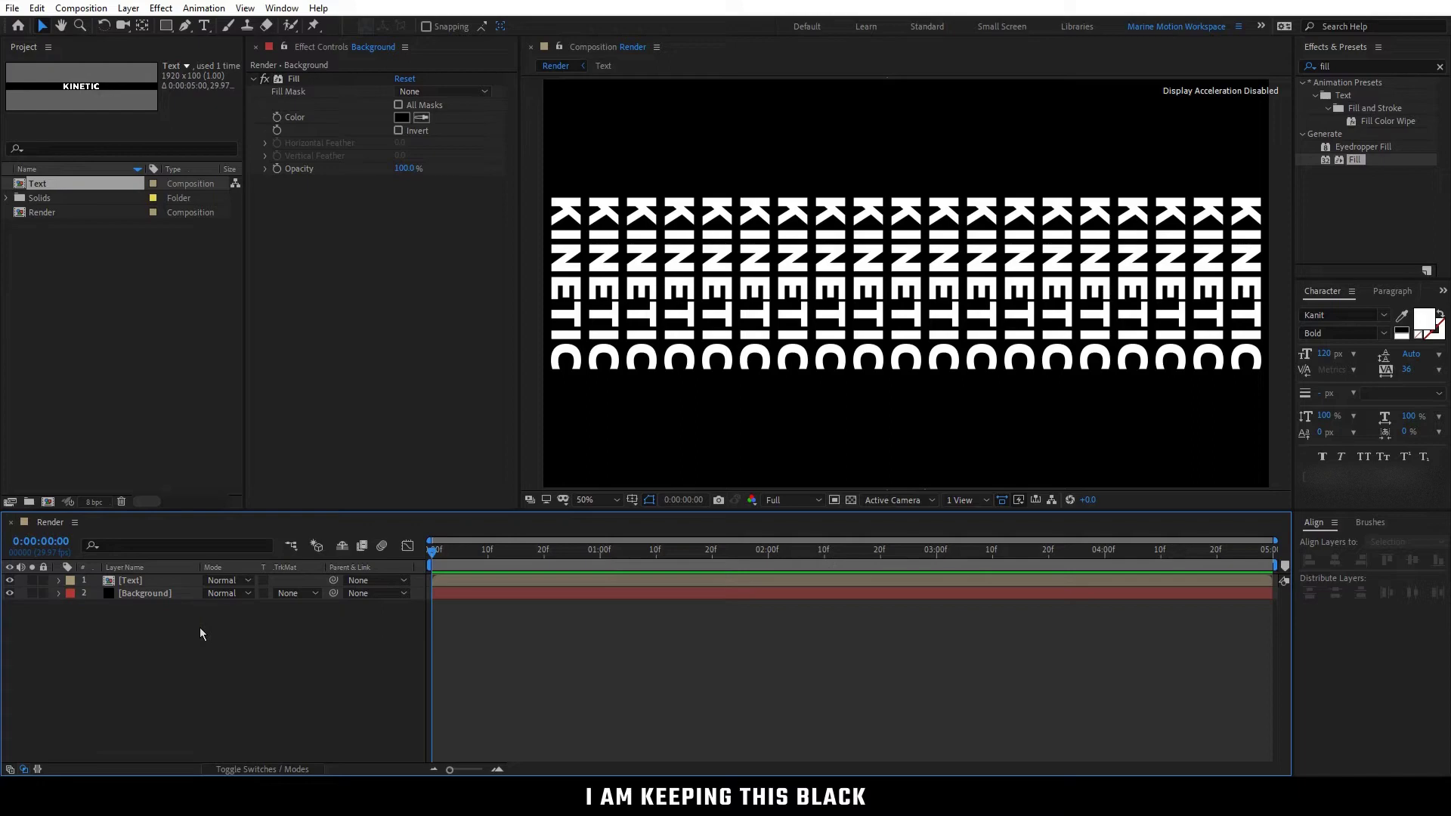
Pre-compose the Text and Background layers together into a new composition named Multiple Texts, moving all attributes
left_click(136, 581)
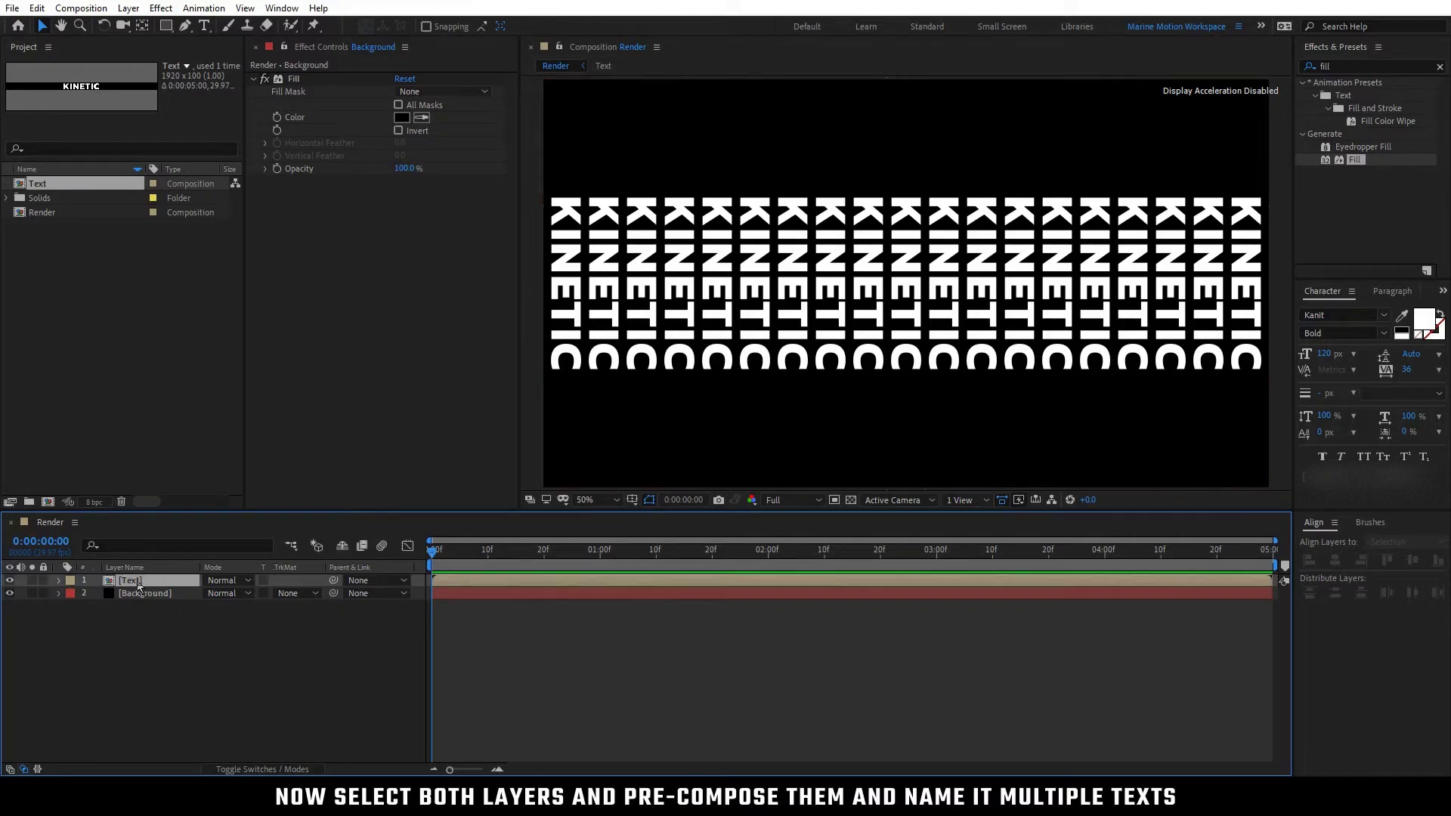
left_click(144, 593, "shift")
right_click(154, 594)
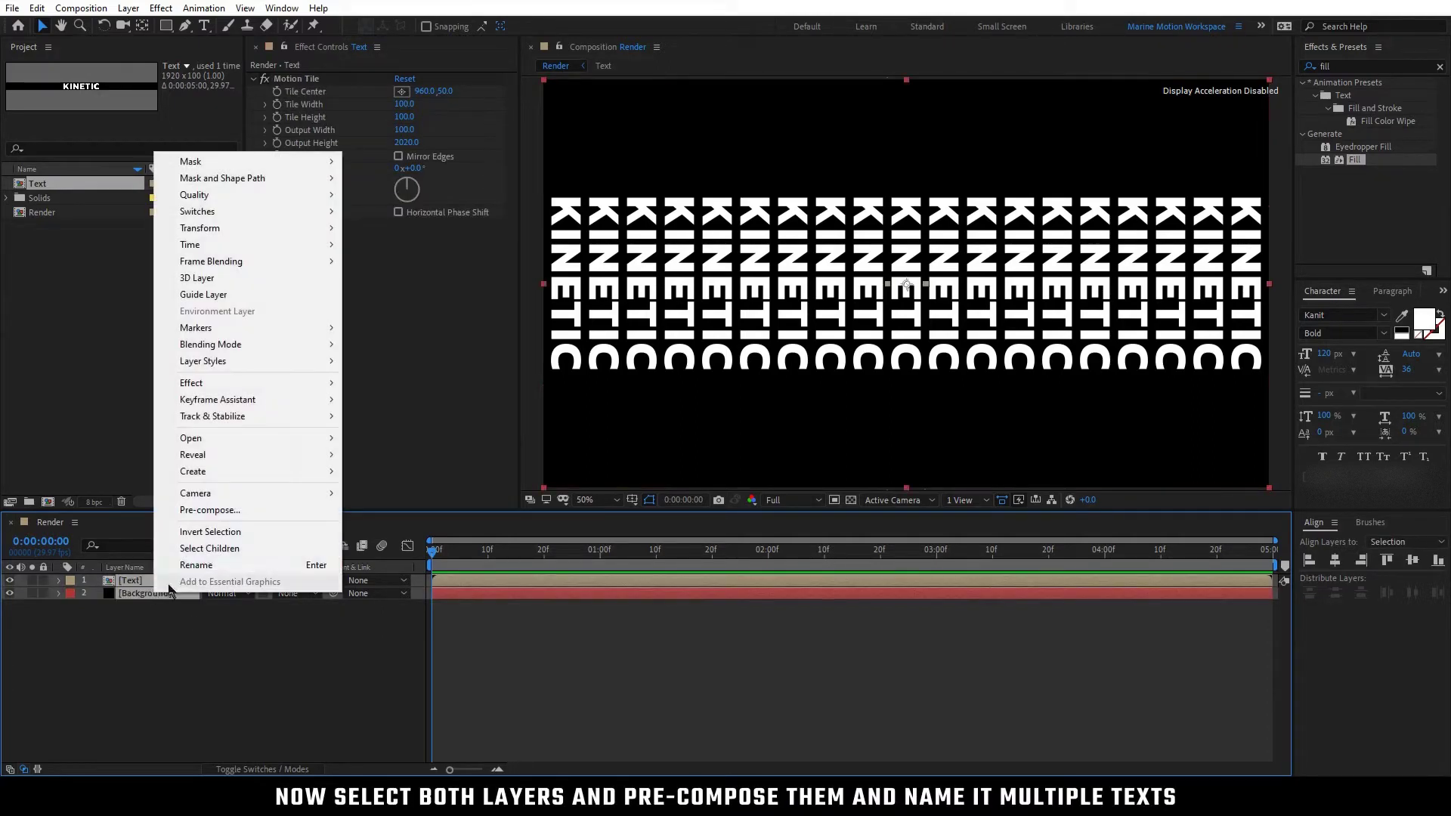
left_click(248, 515)
type("Multi")
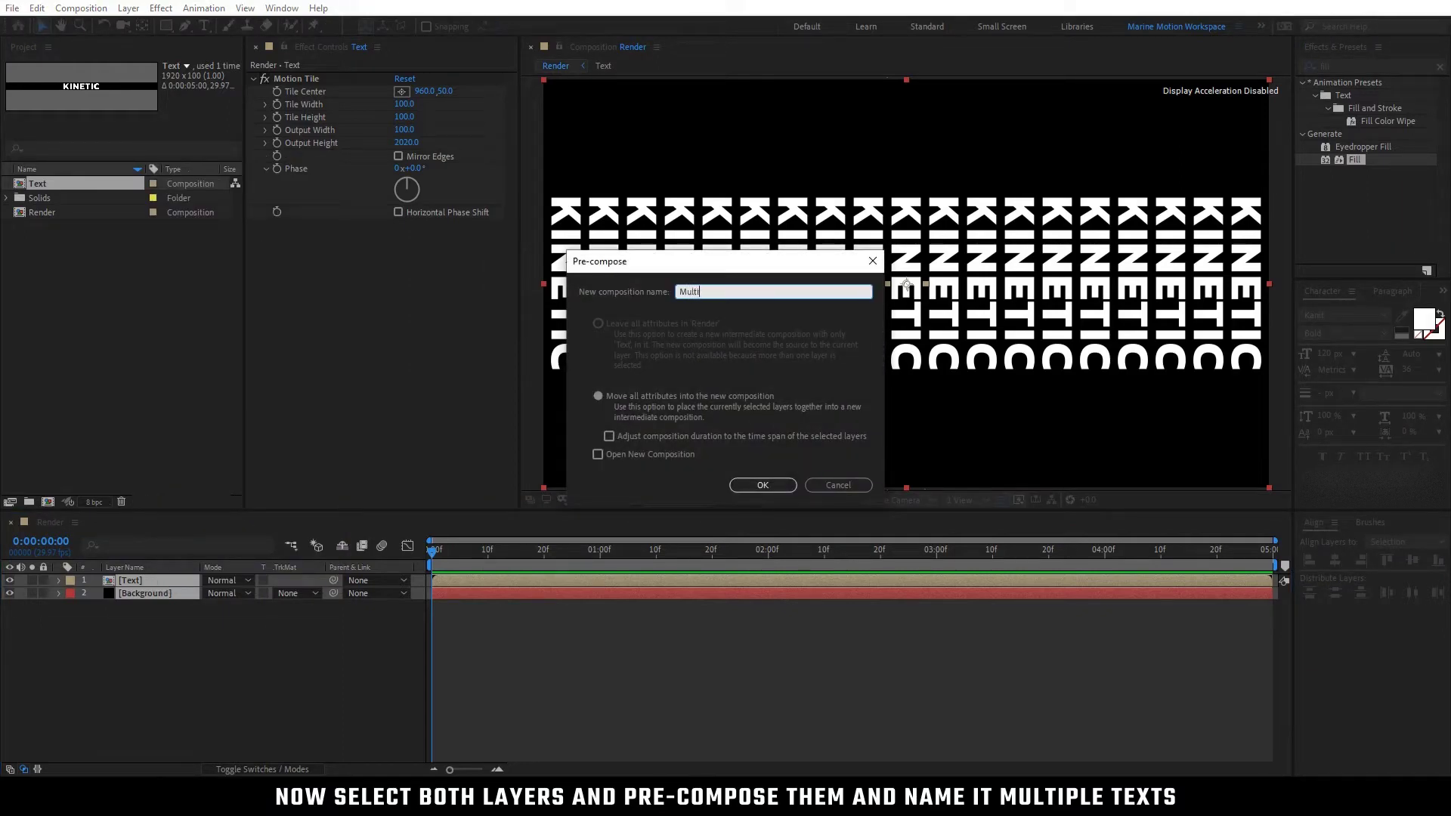
type("ple Texts")
left_click(759, 484)
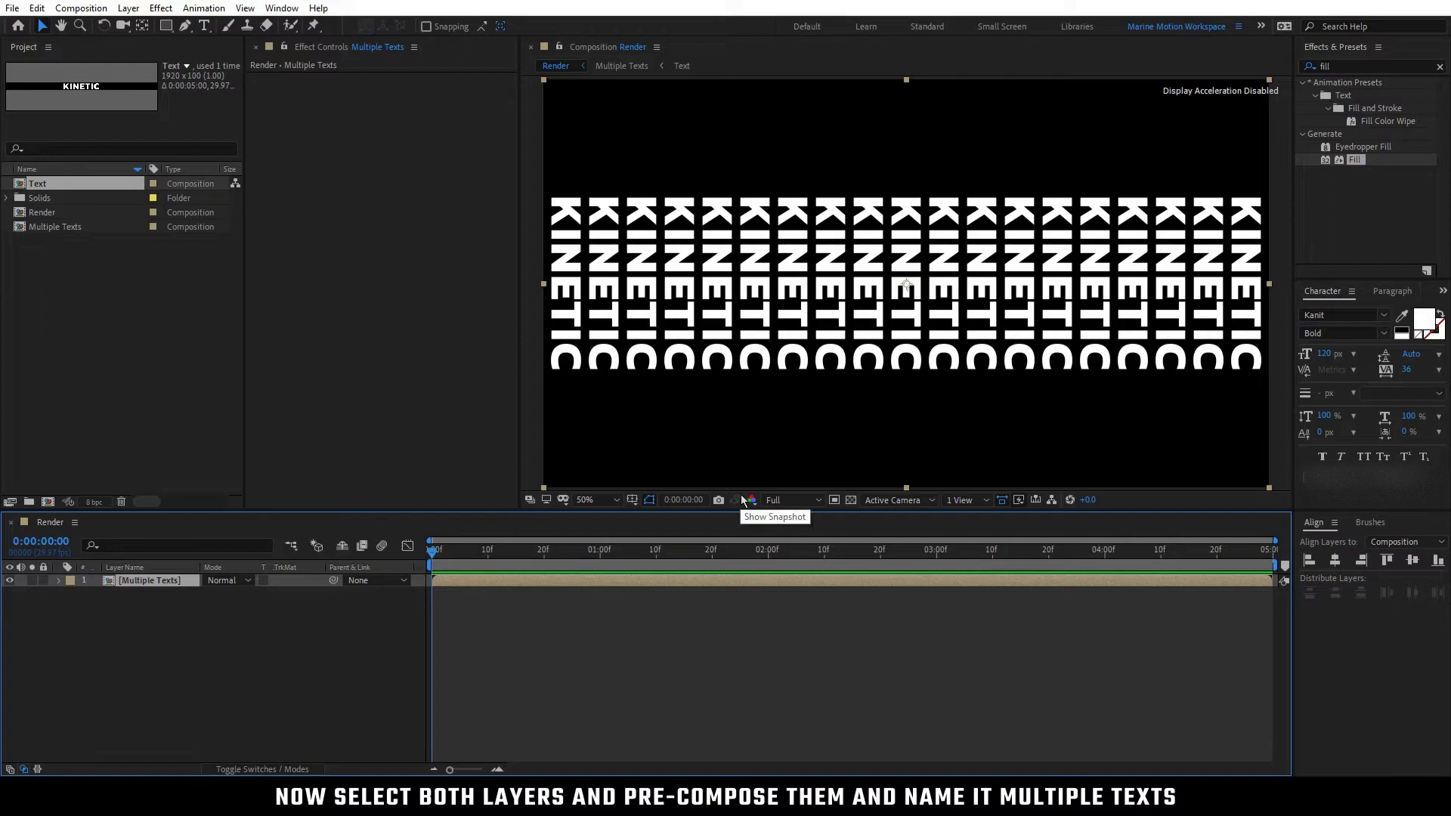
Find the CC Cylinder effect and apply it to the Multiple Texts layer
left_click_drag(1346, 66, 1309, 68)
type("cc cyl")
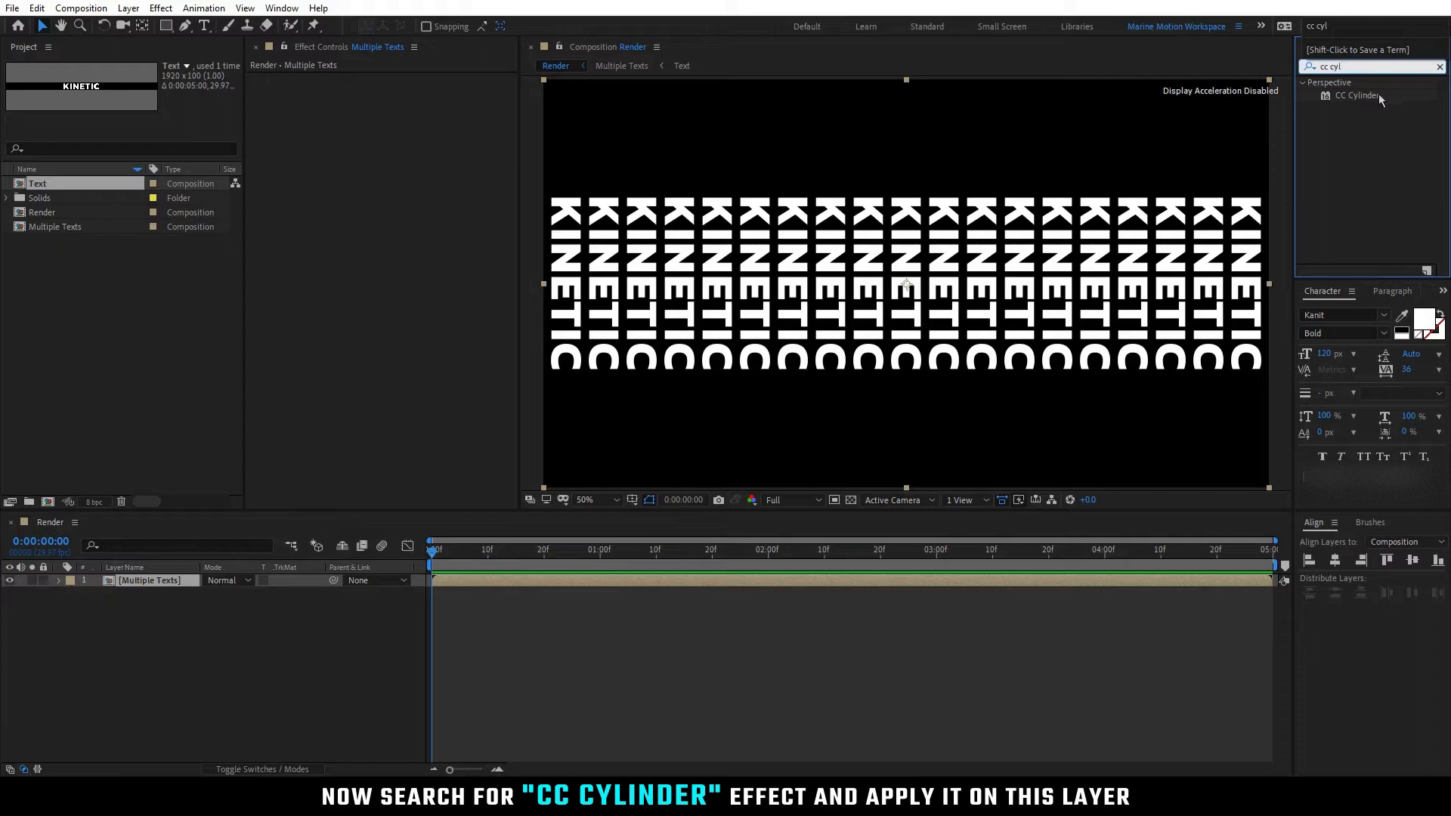
left_click_drag(1380, 96, 195, 578)
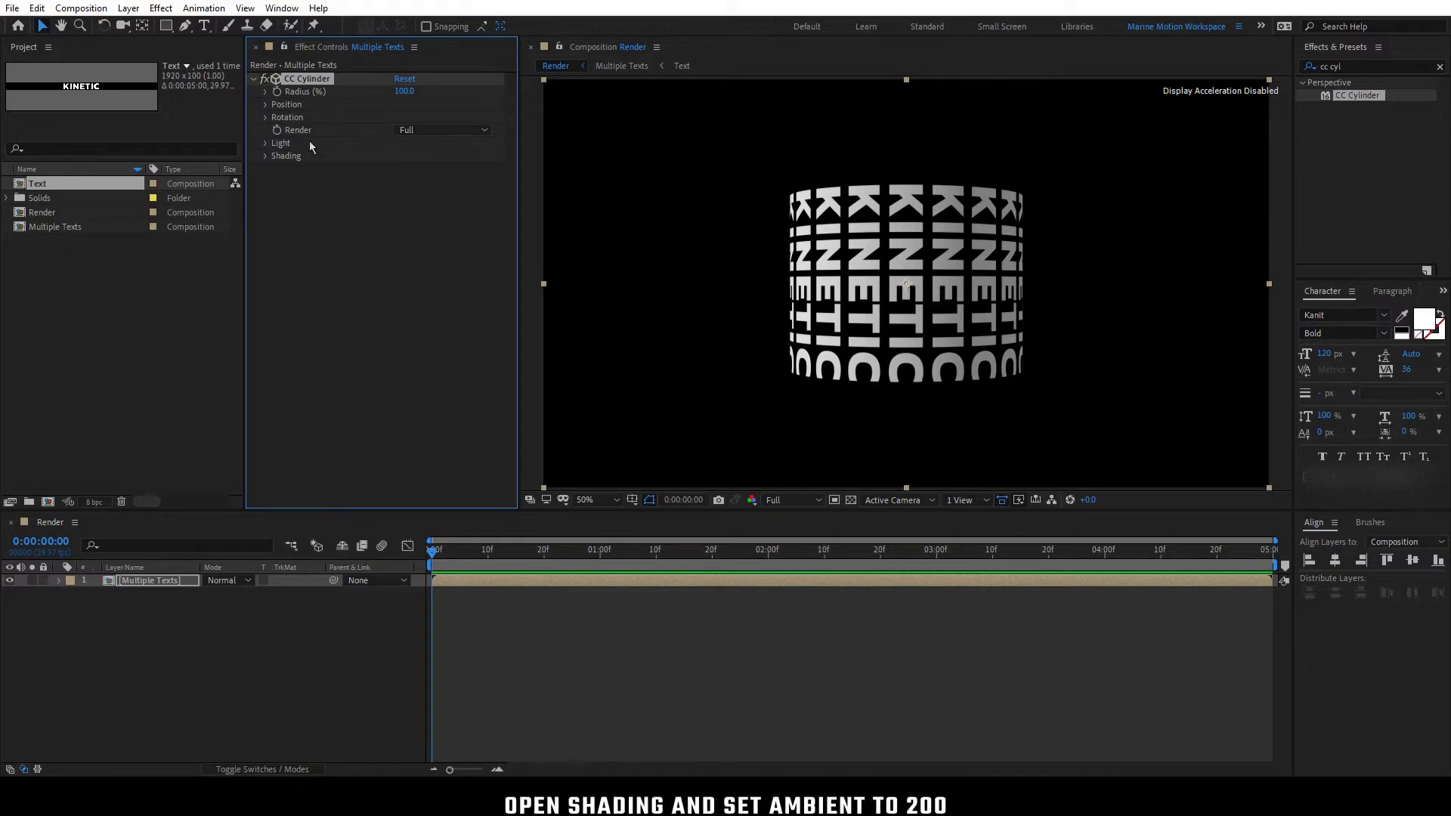
Set the CC Cylinder shading's Ambient value to 200 and collapse the shading properties
left_click(264, 156)
left_click(399, 169)
type("200.0")
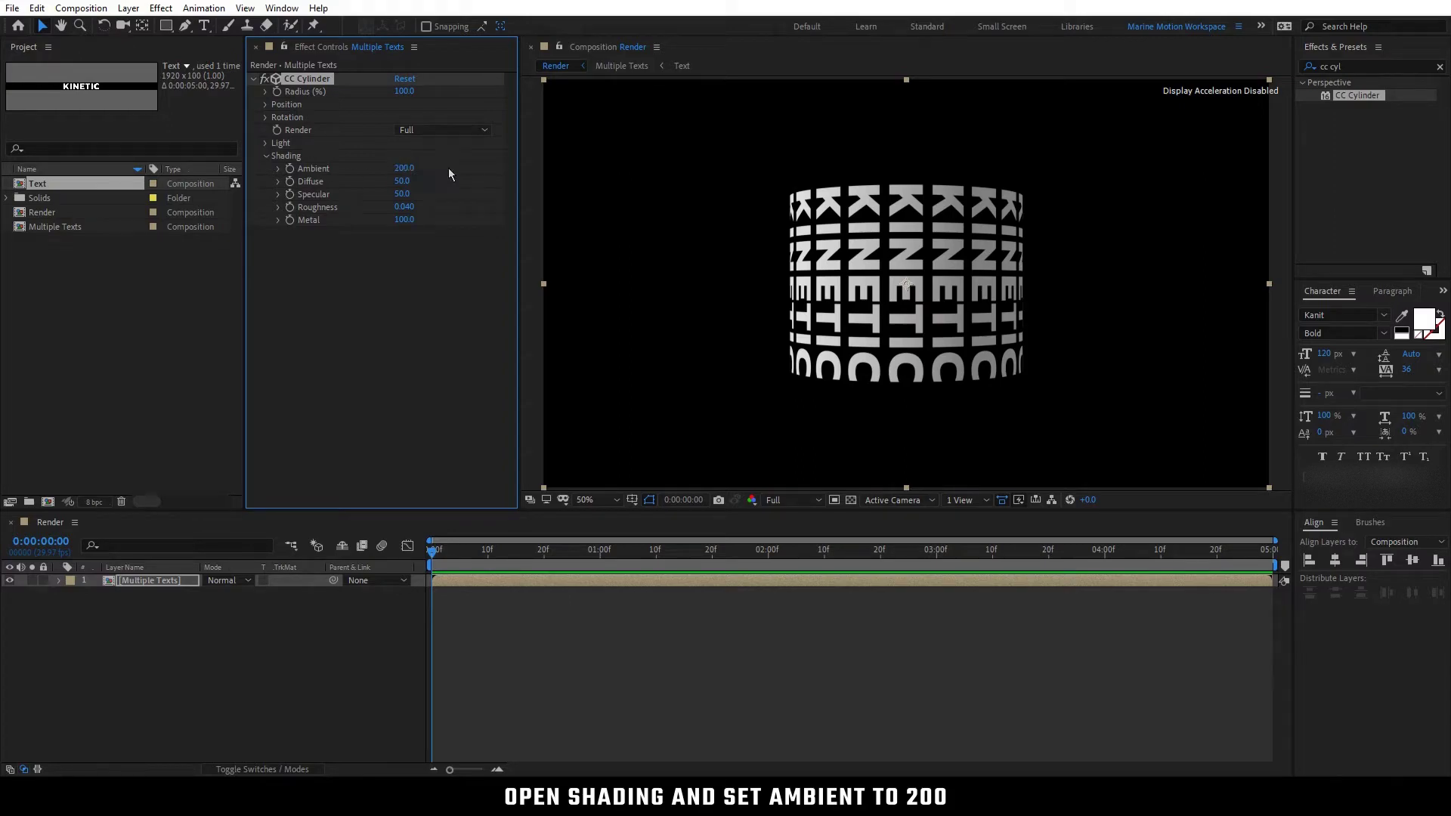
left_click(264, 156)
Set the CC Cylinder's Rotation Z to -90° so the words read horizontally
left_click(266, 118)
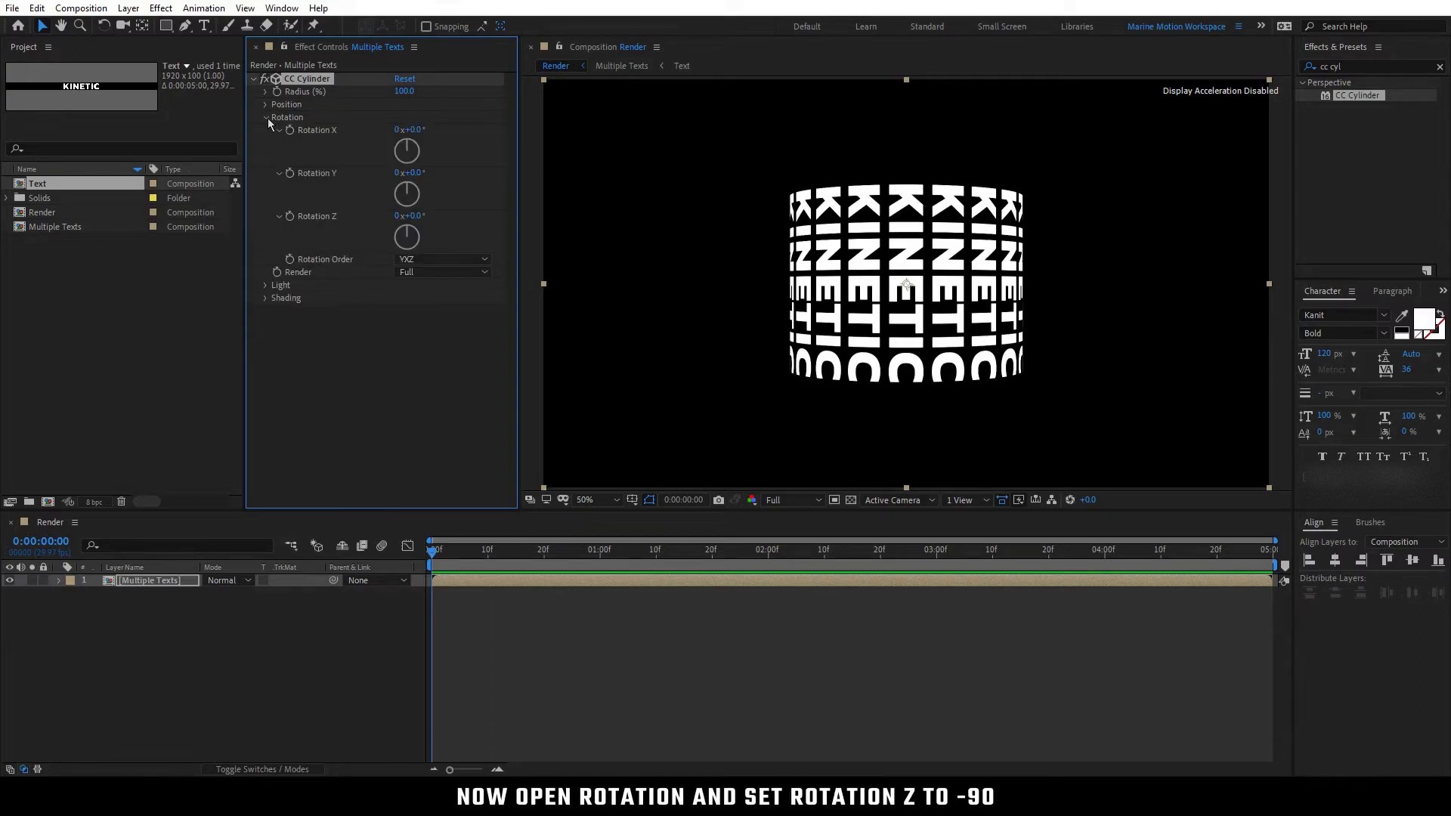
left_click(418, 216)
type("-90")
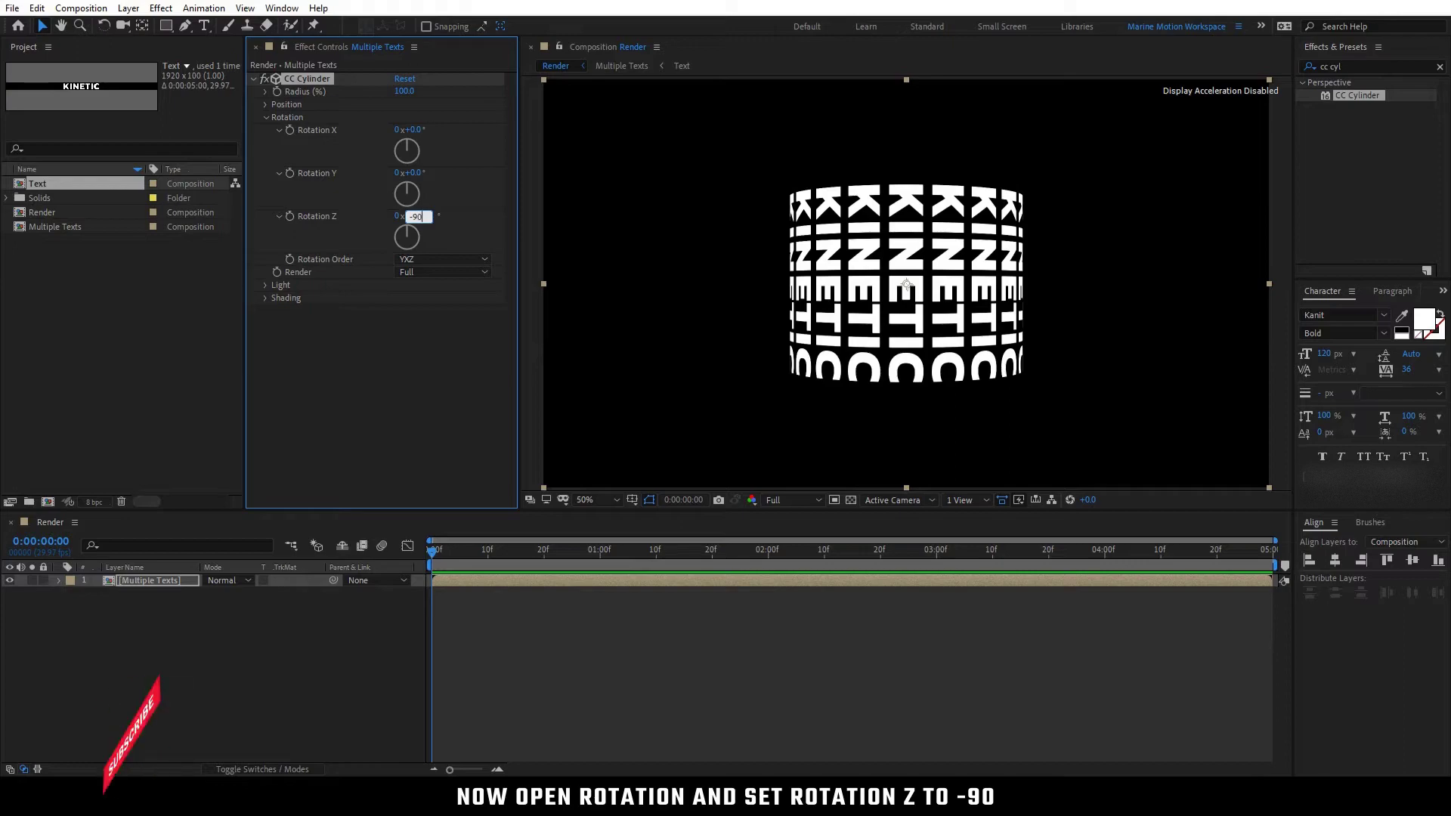
key("Return")
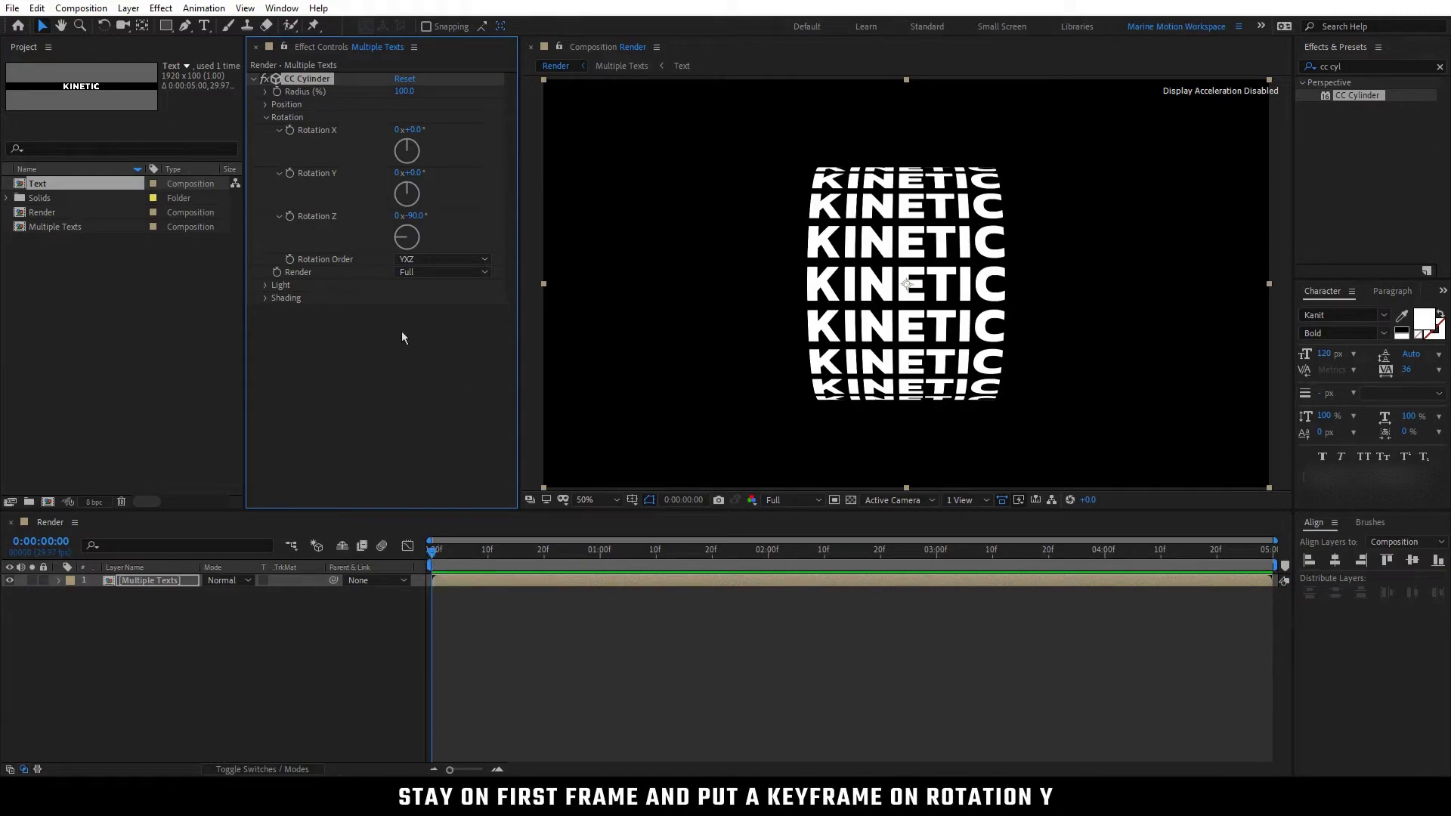
Keyframe the CC Cylinder's Rotation Y at the first frame, and set it to 18° at the 1-second mark
left_click(290, 174)
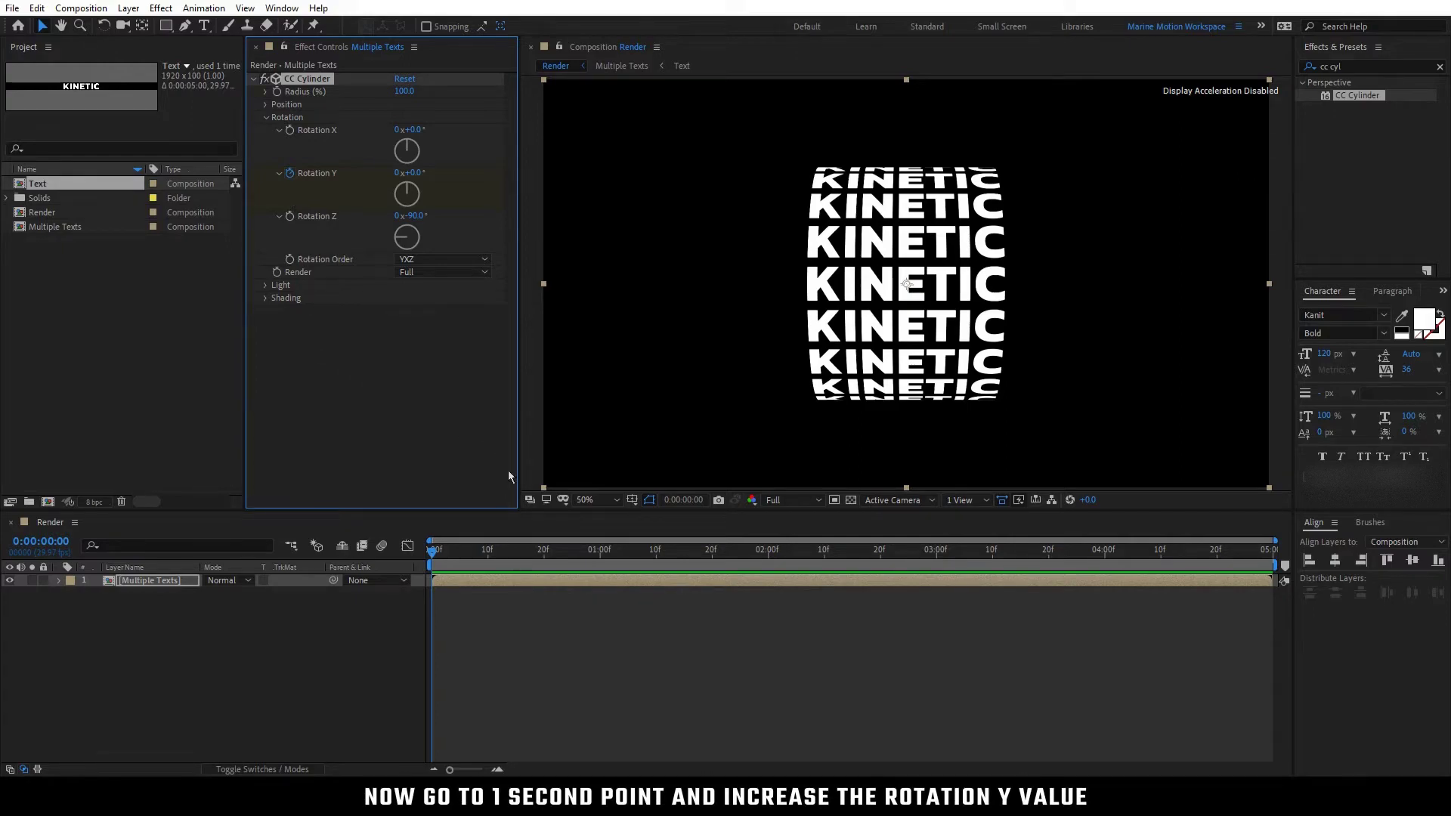
left_click_drag(591, 552, 602, 557)
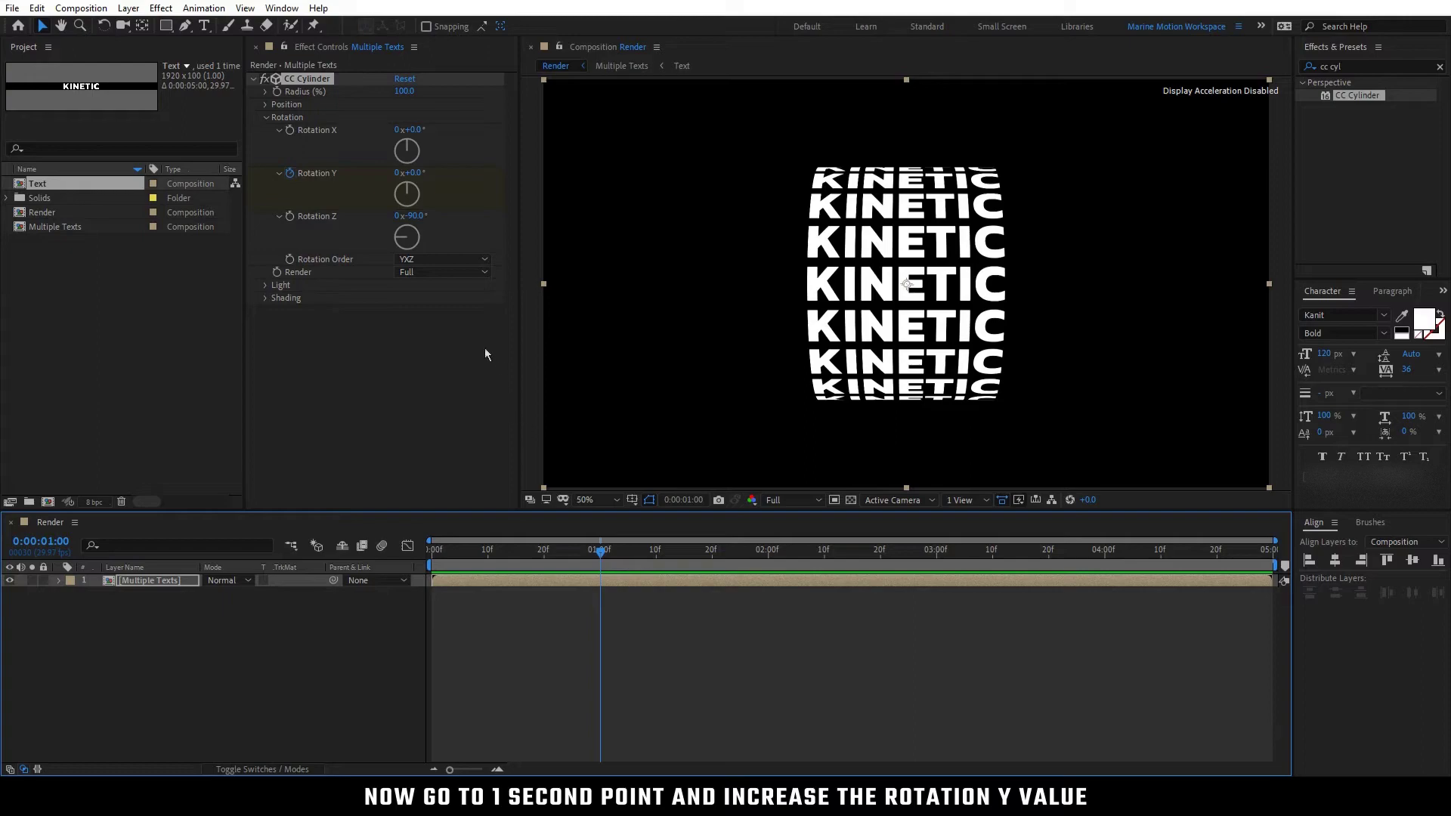
left_click(415, 175)
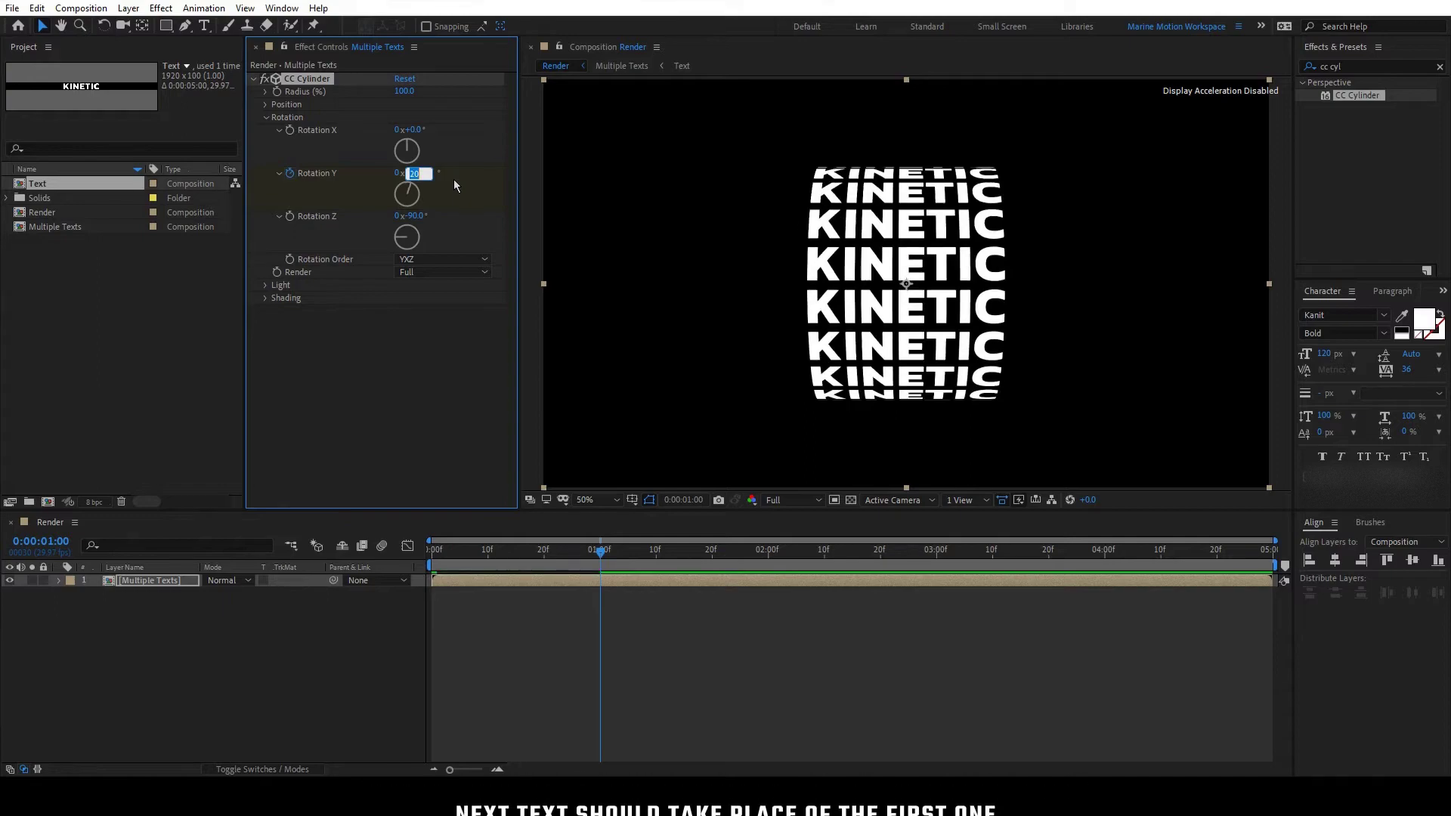
key("shift+Up")
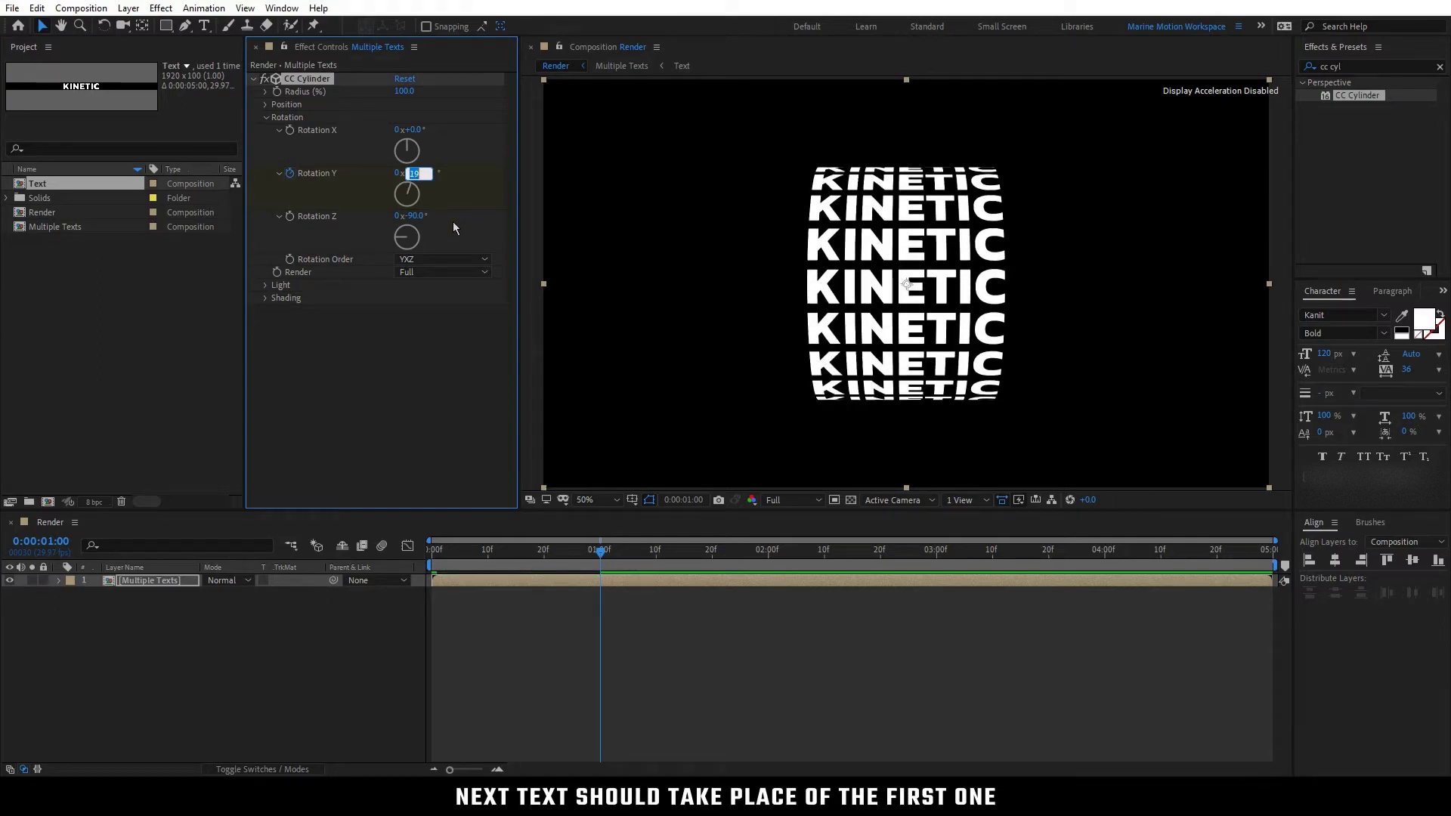
key("Down")
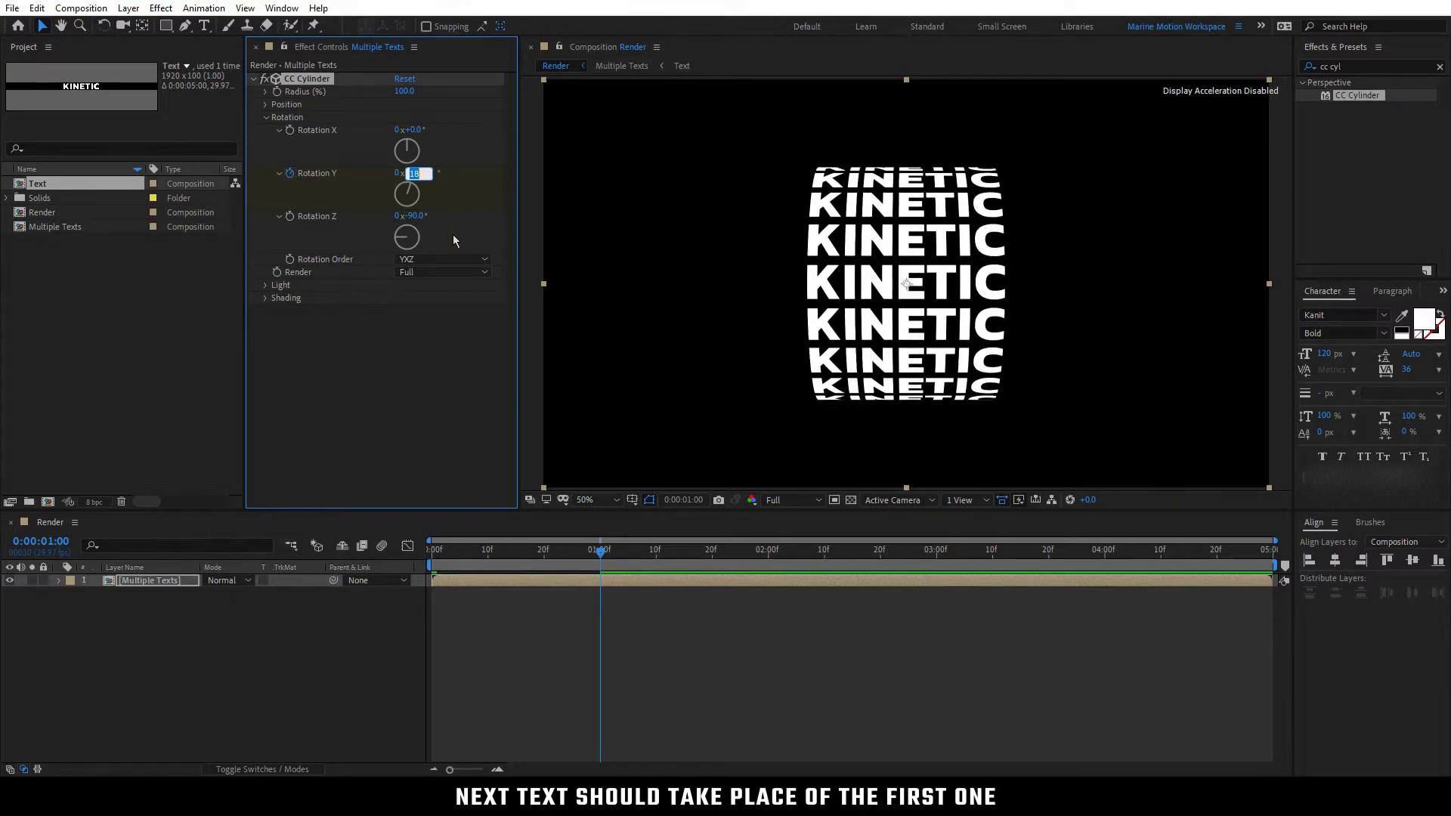
left_click(438, 360)
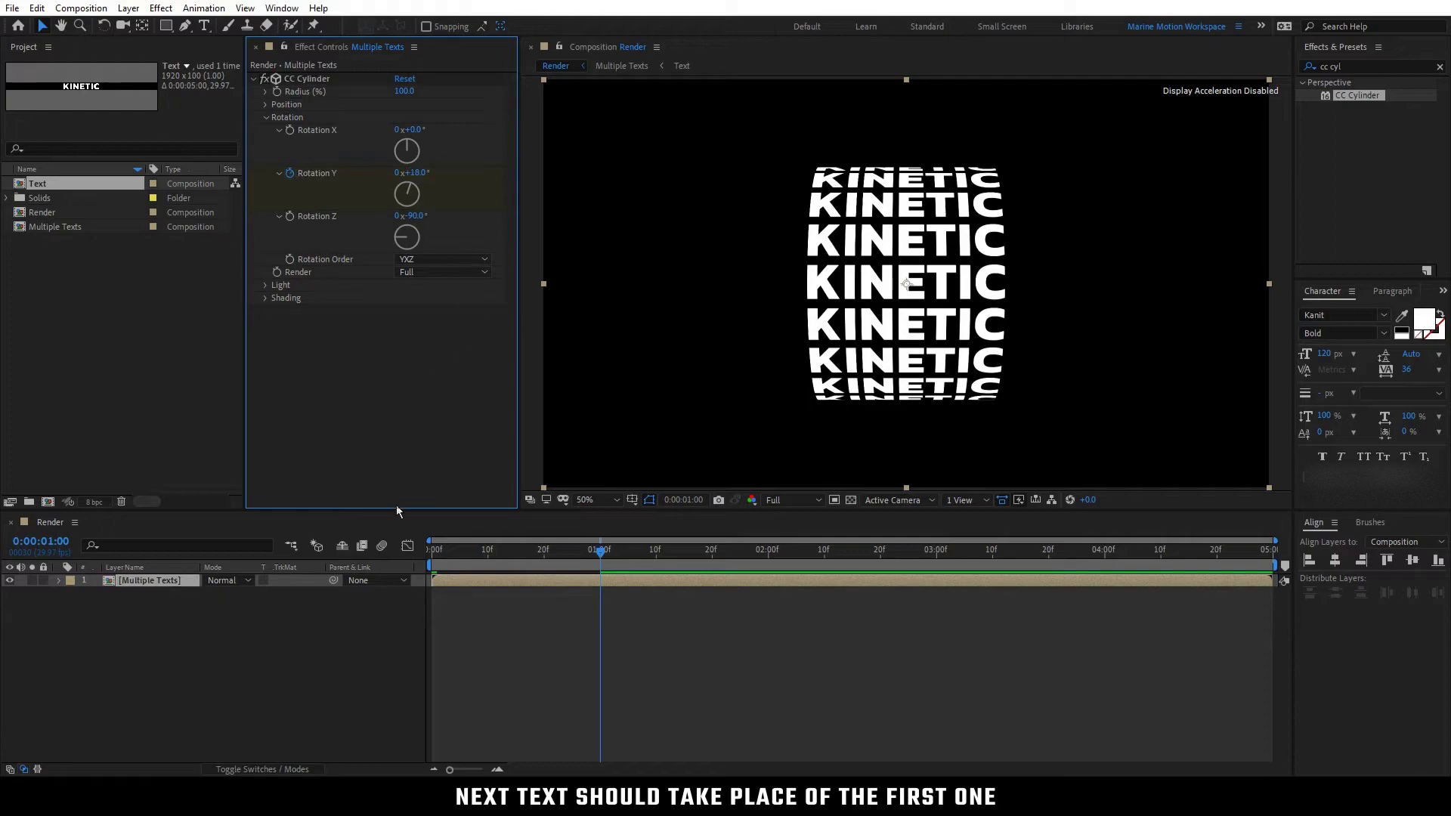
left_click(328, 608)
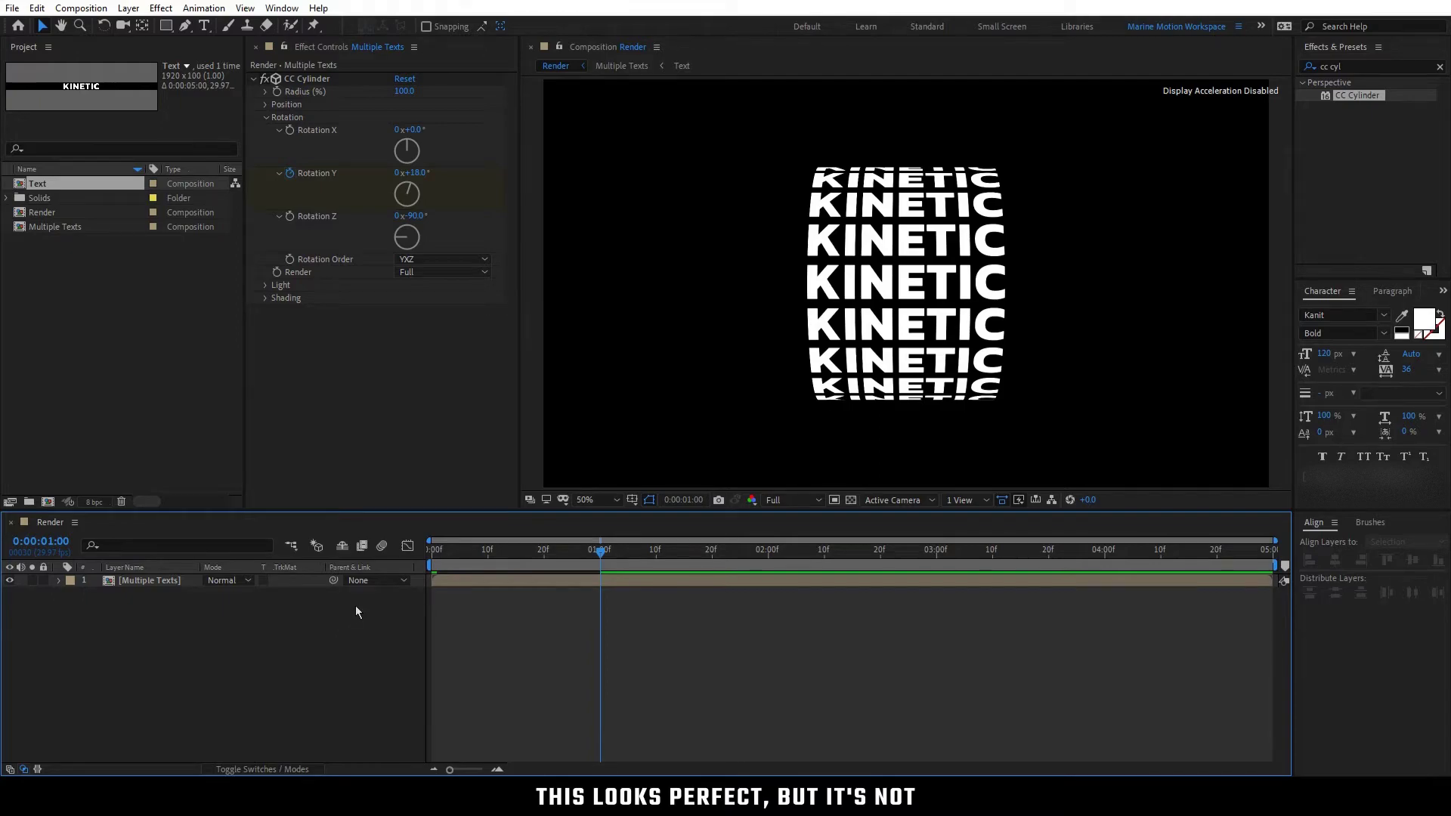
Take a snapshot of the Render composition at the first frame
left_click(434, 552)
left_click(431, 557)
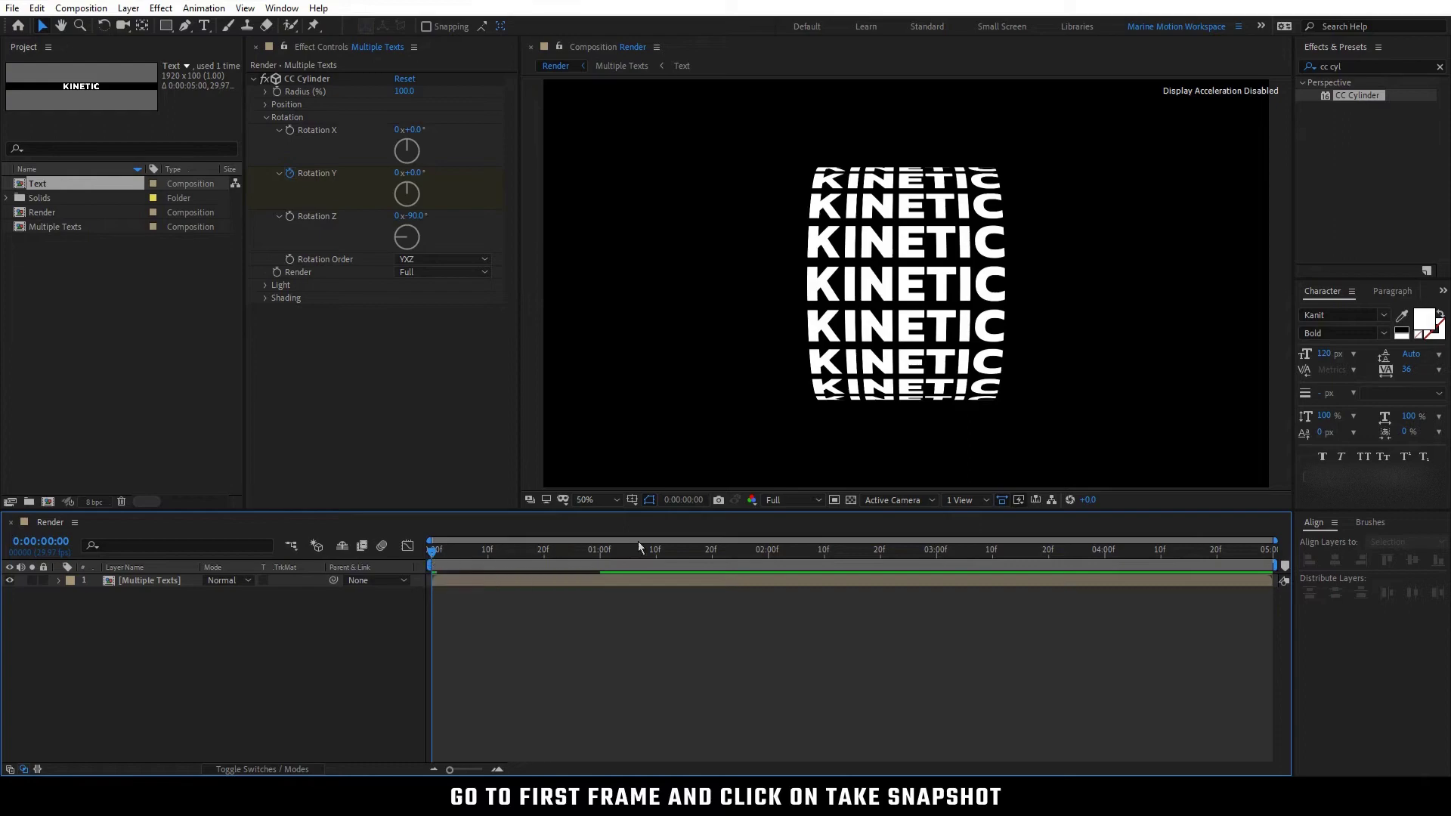
left_click(718, 500)
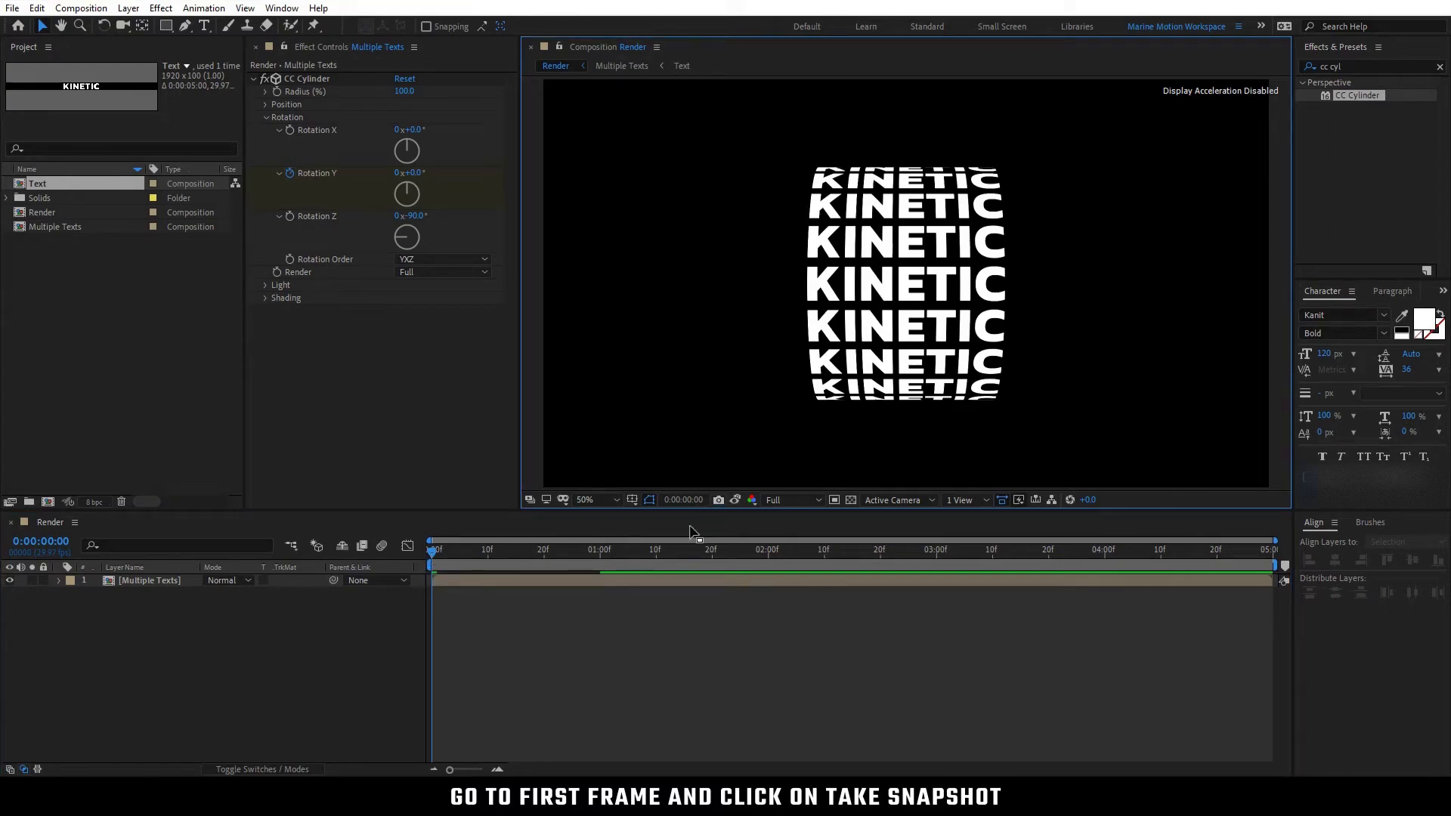
Compare the frame at 1 second with the stored snapshot at 400% magnification to check the text alignment
left_click(601, 556)
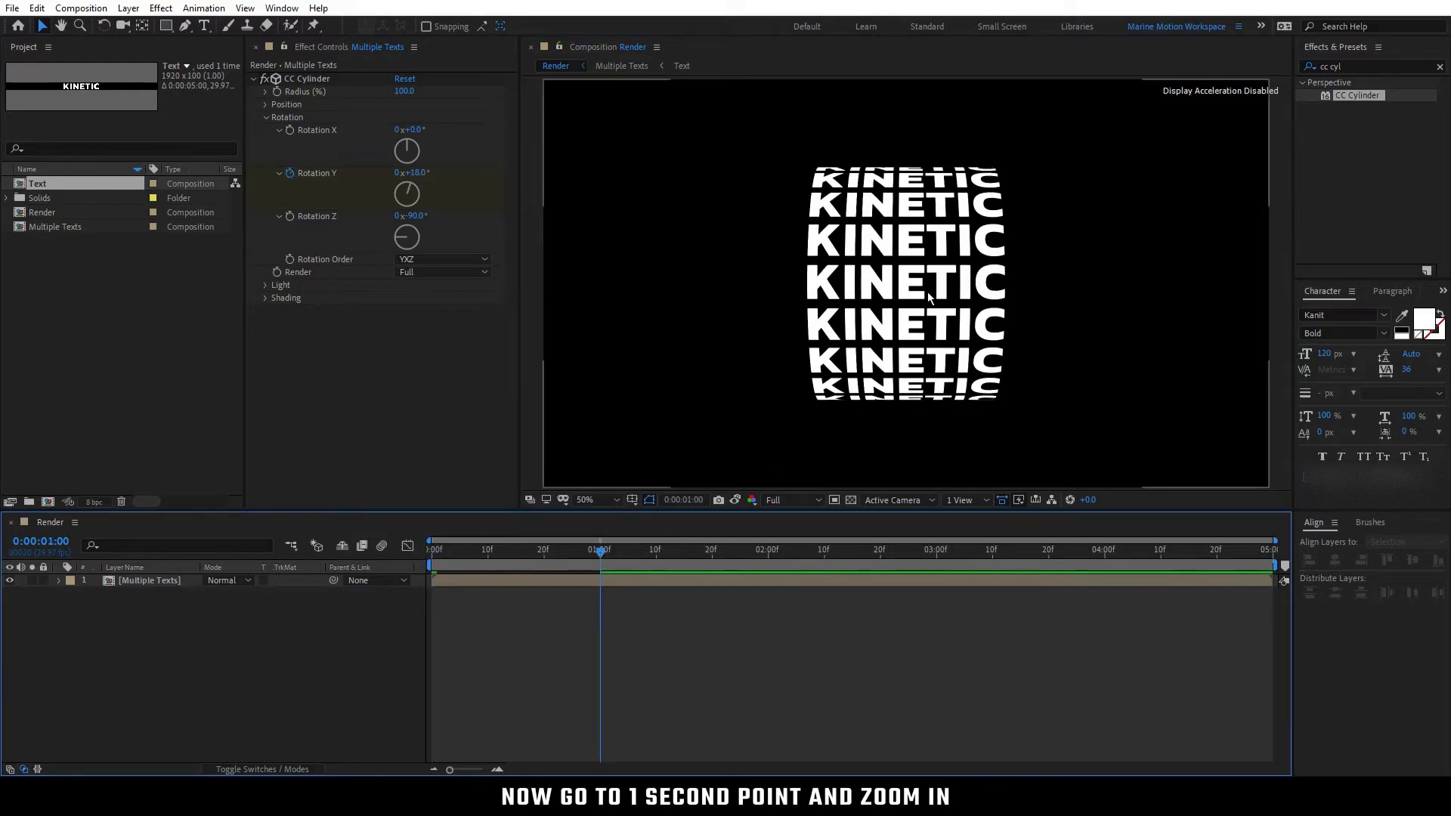
scroll(929, 280, "up", 4)
scroll(928, 273, "up", 2)
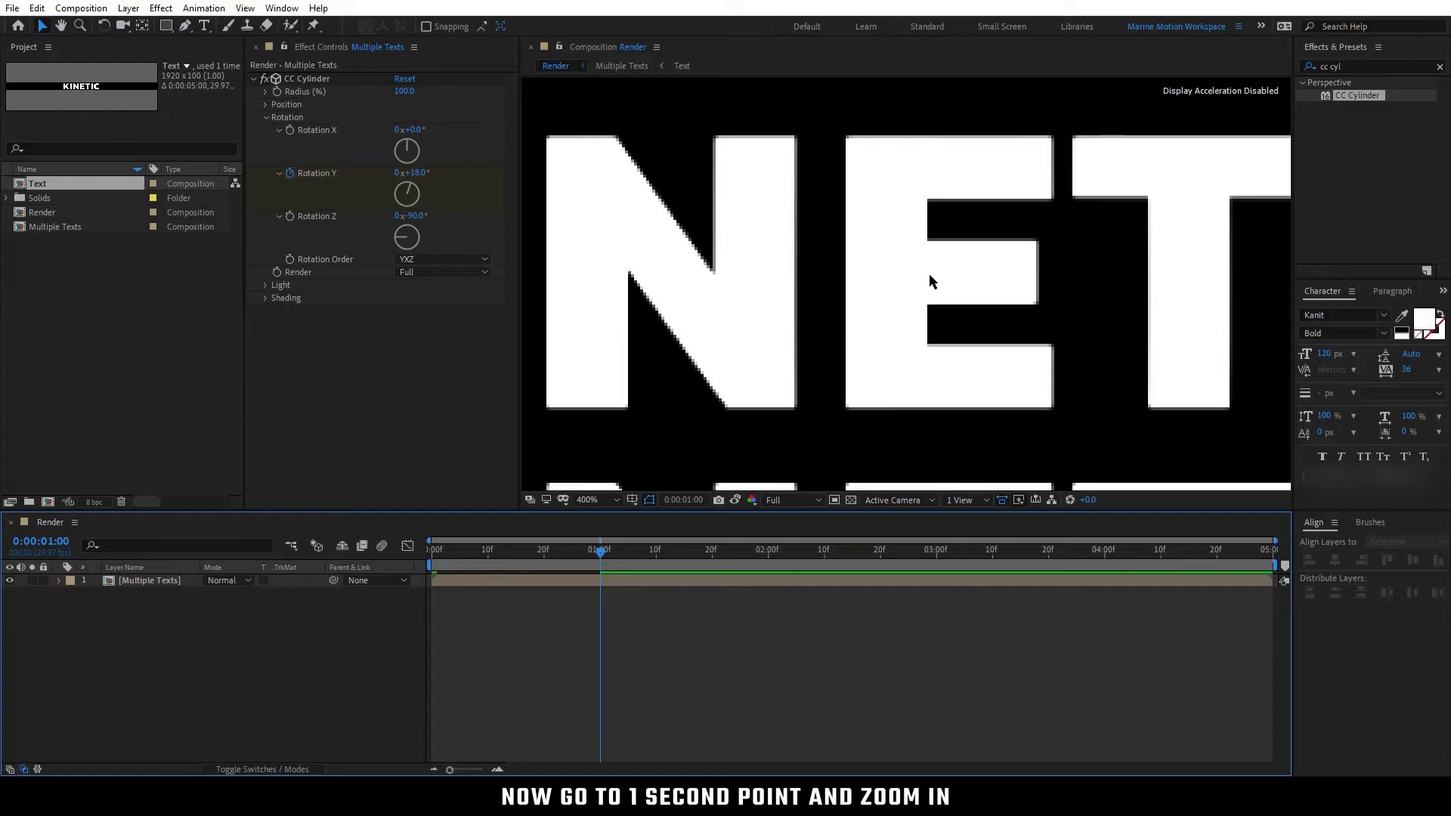
left_click(736, 500)
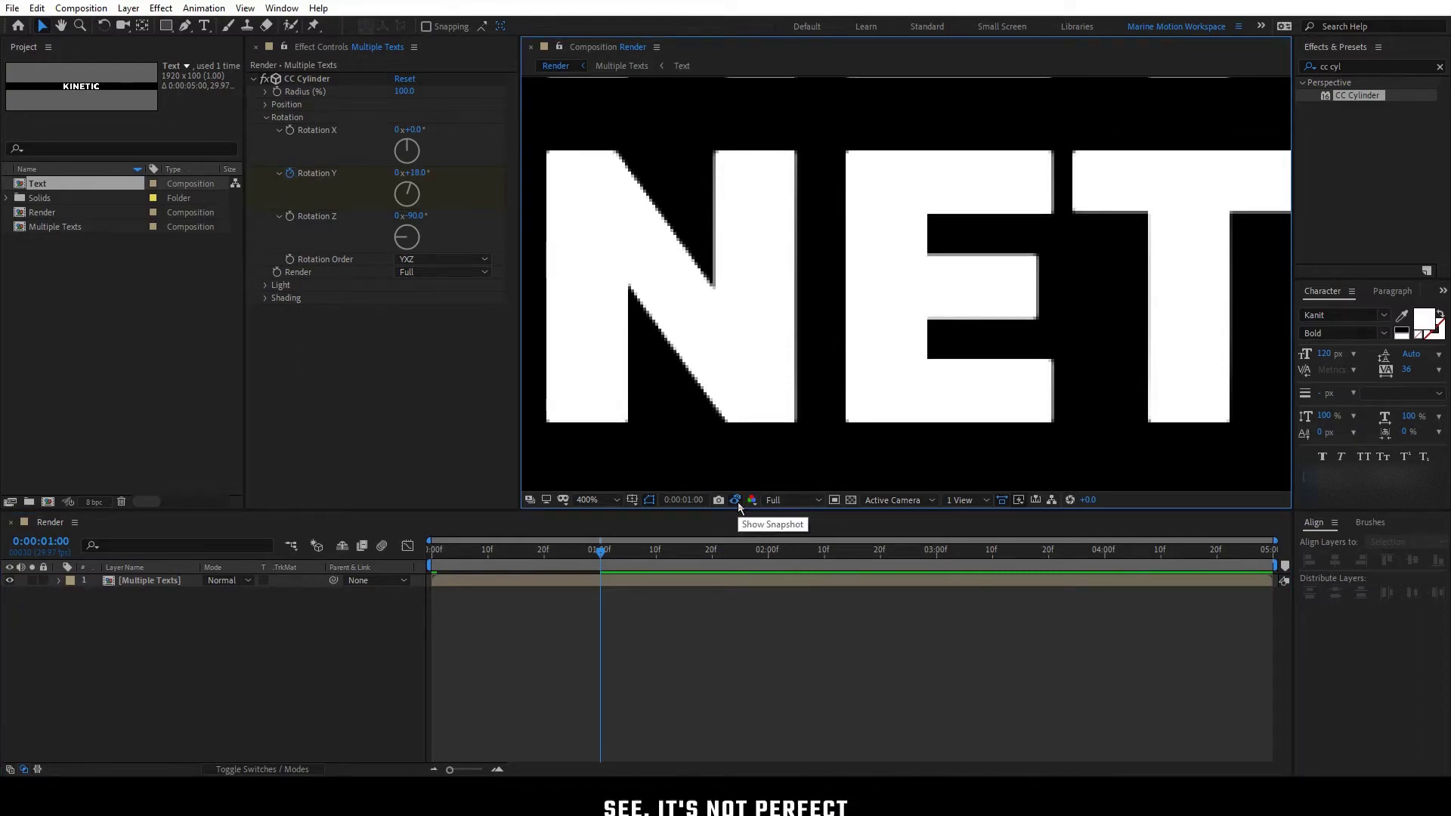
left_click(736, 500)
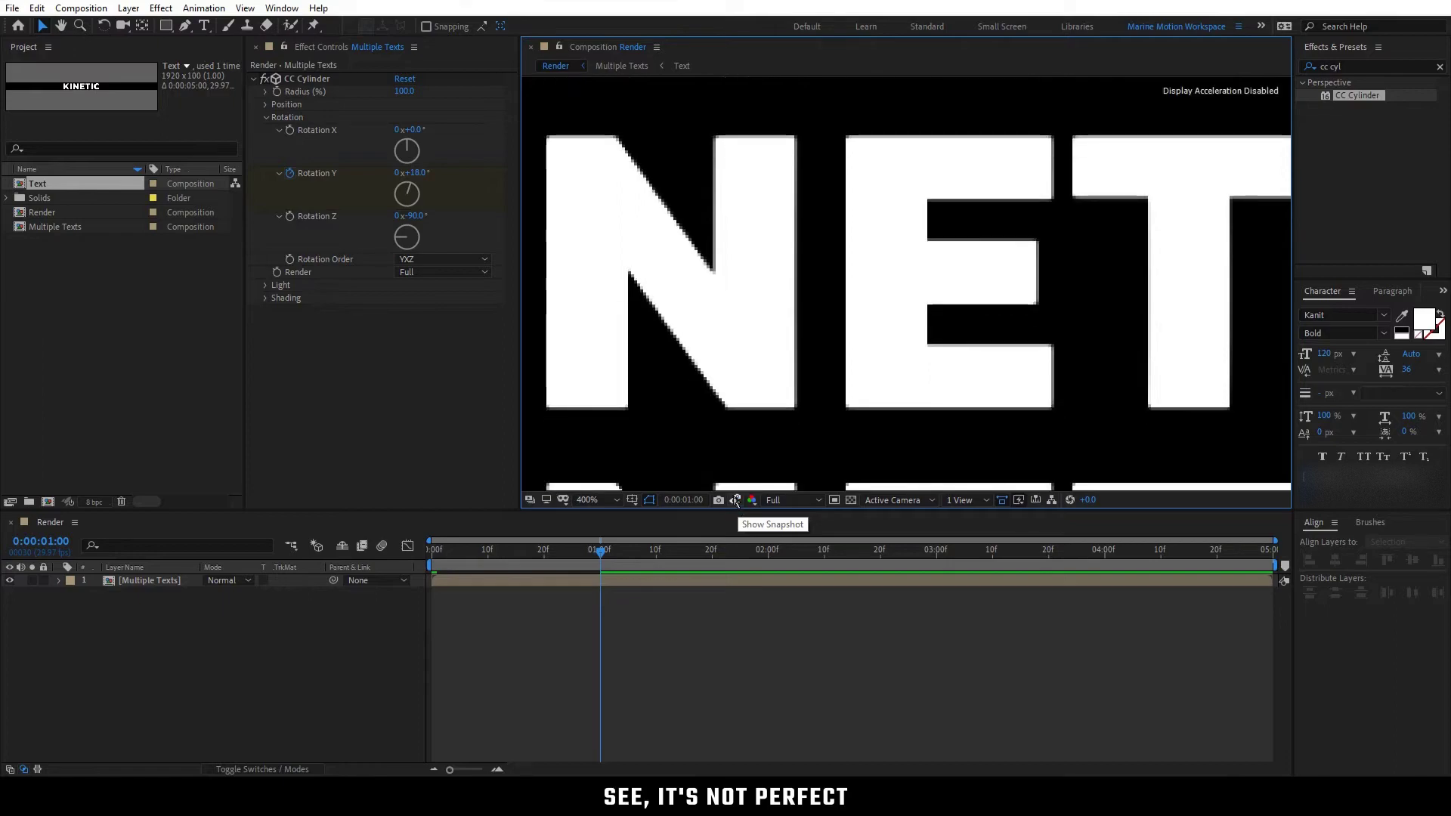
Try a Rotation Y value of 18.5° at 1 second and compare the text position with the snapshot
left_click(419, 173)
type("1")
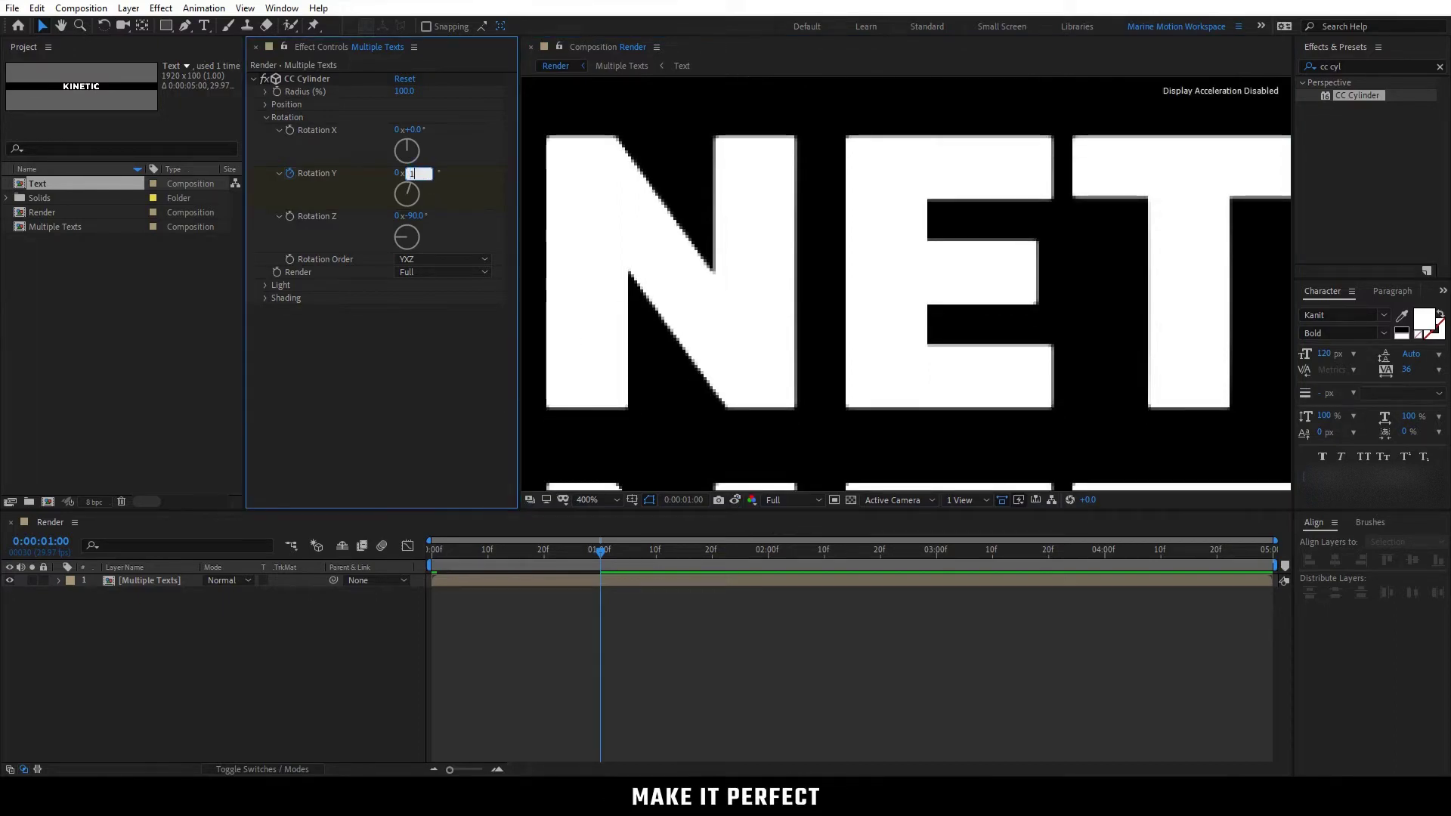
left_click(473, 197)
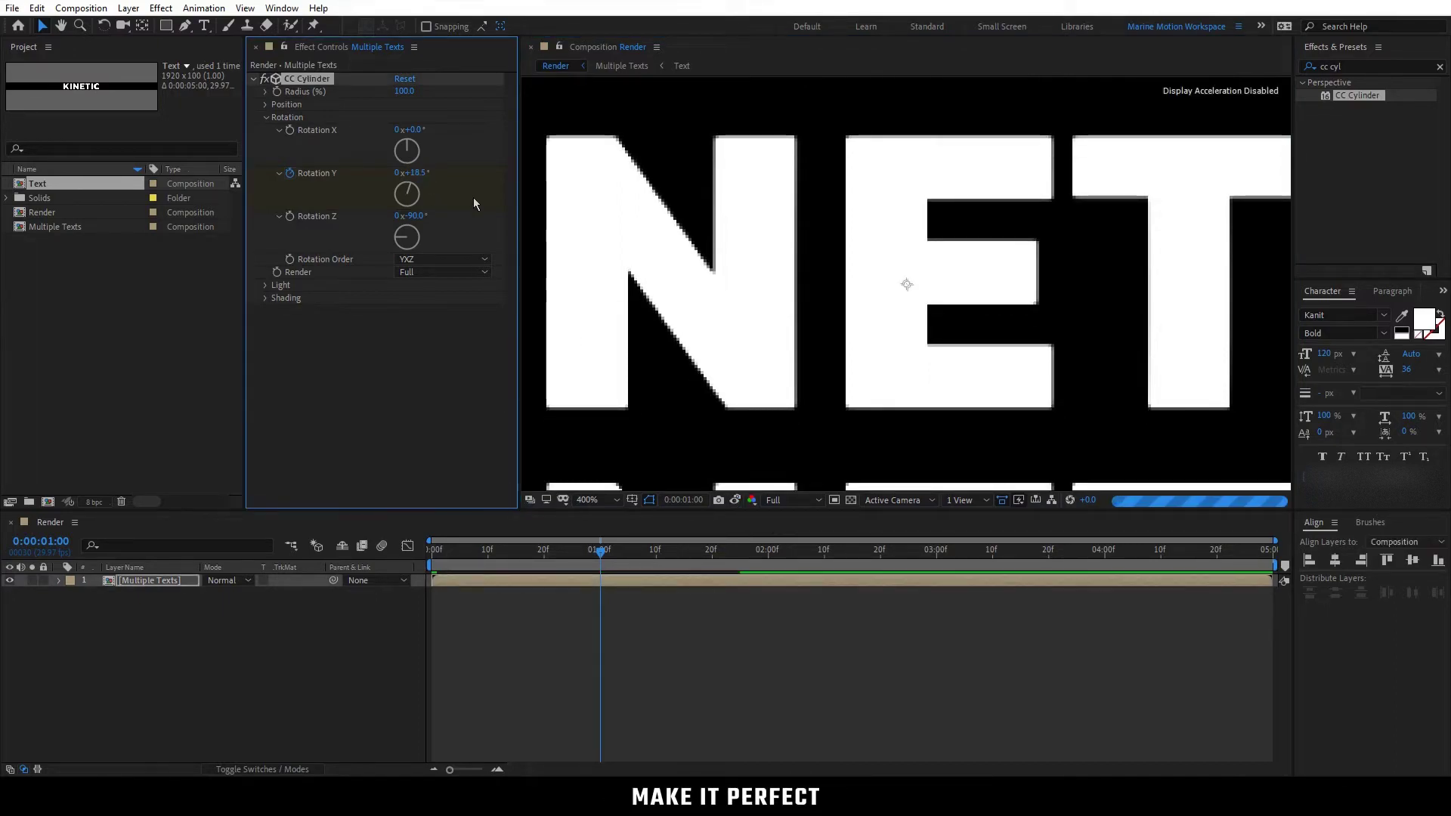
left_click(736, 499)
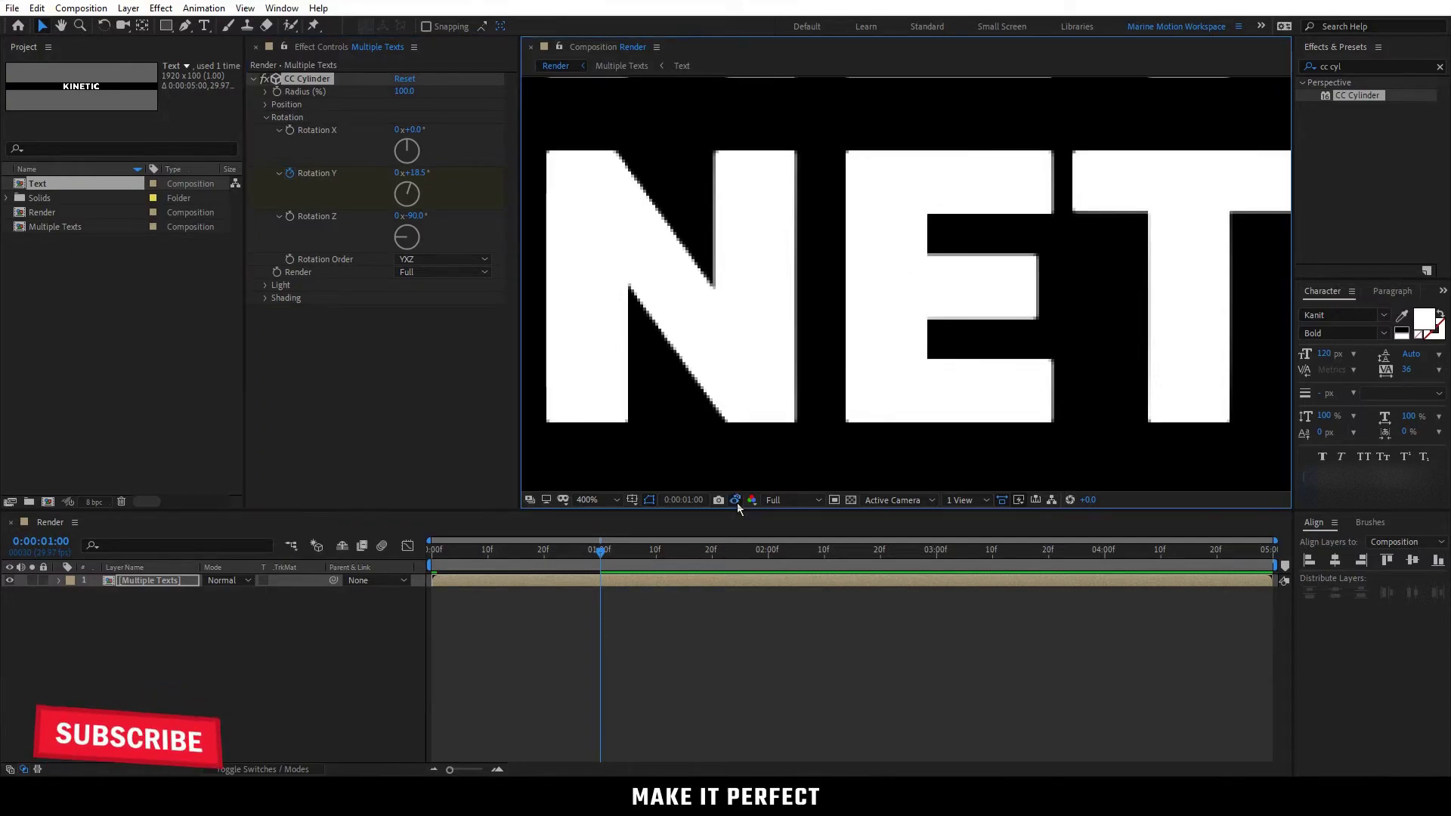
Set Rotation Y to 18.8° at 1 second and check the text alignment against the snapshot
left_click(414, 173)
type("18.8")
left_click(463, 192)
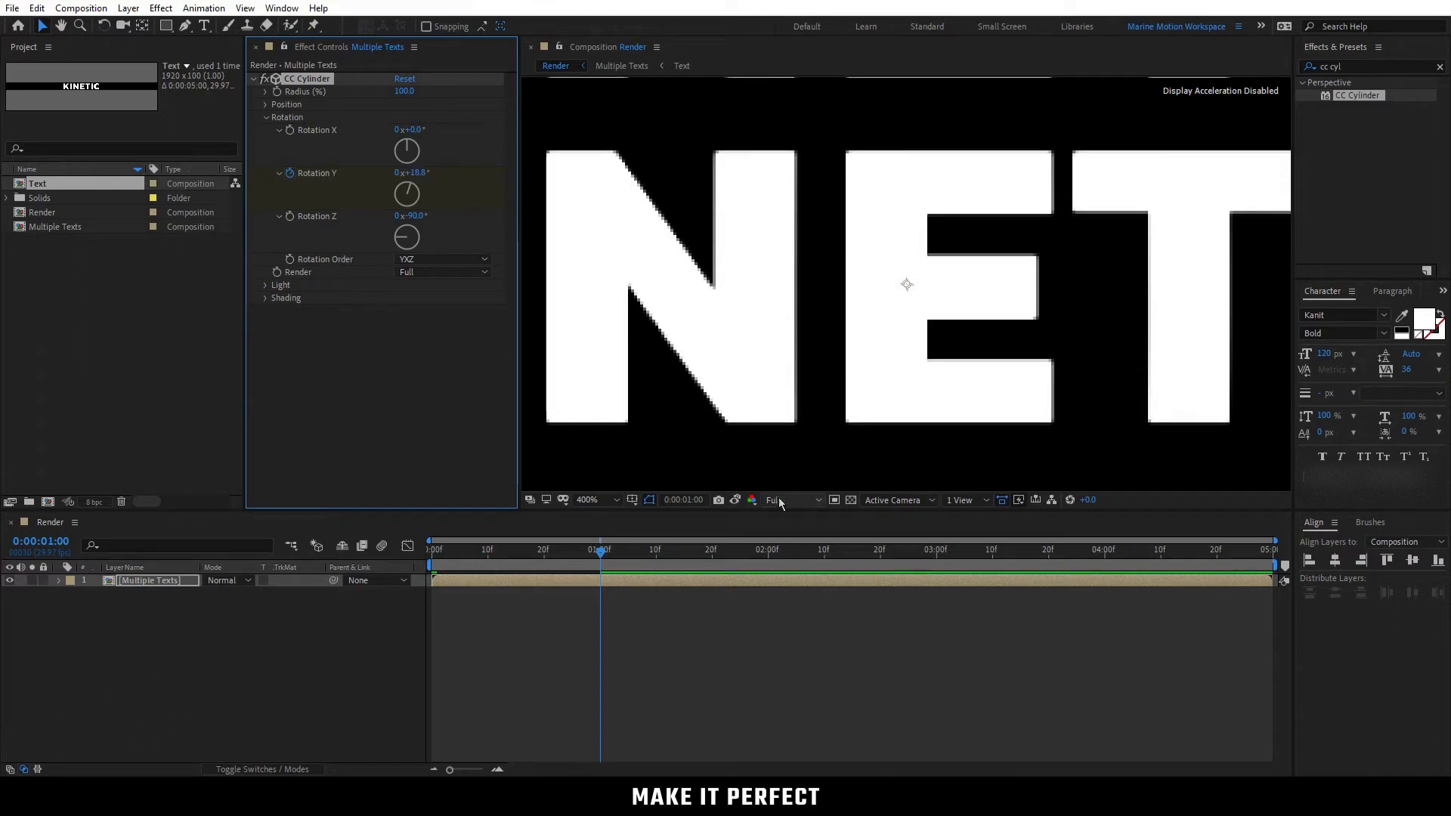
left_click(734, 501)
left_click(733, 500)
left_click(733, 500)
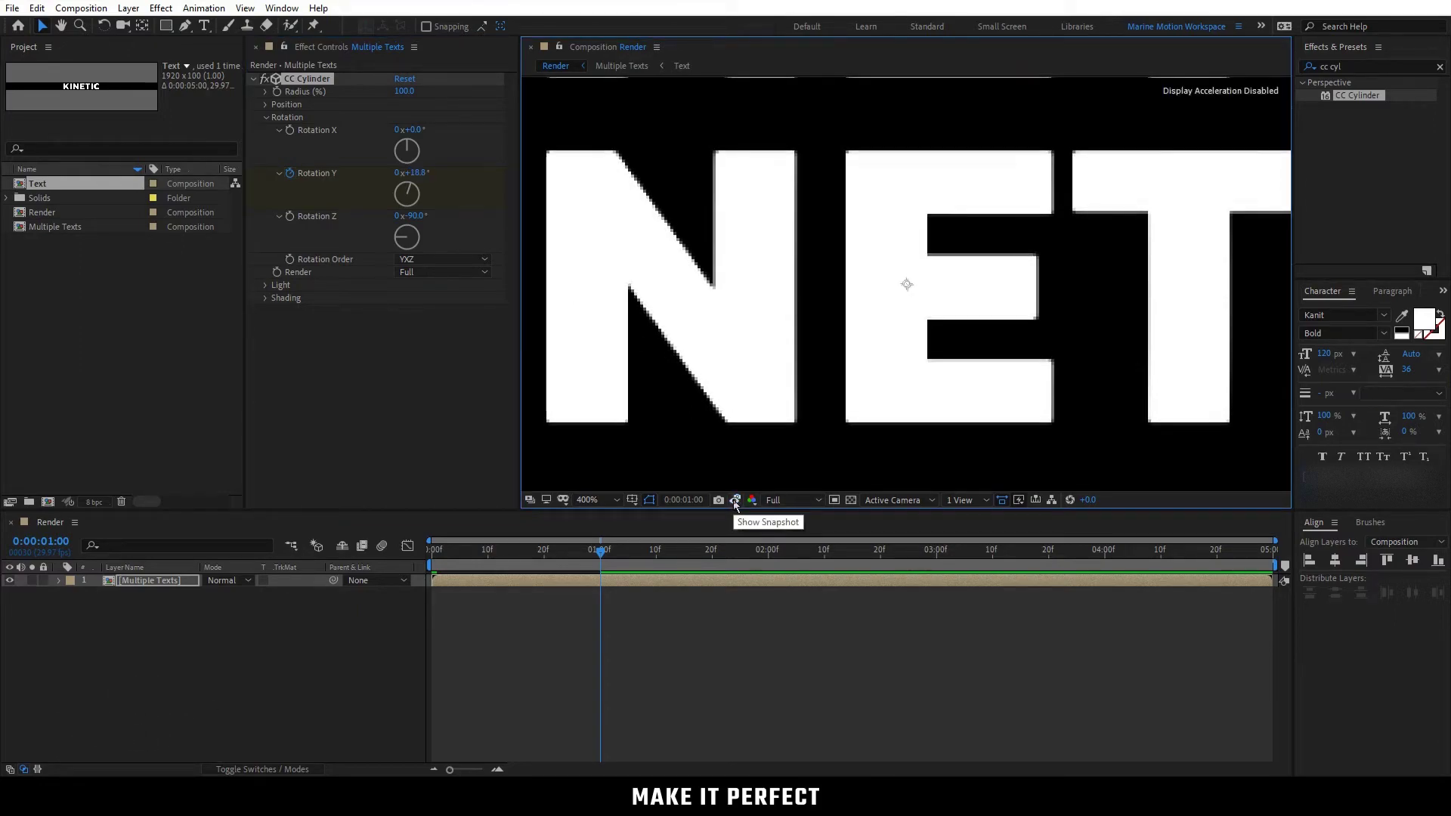
left_click(733, 500)
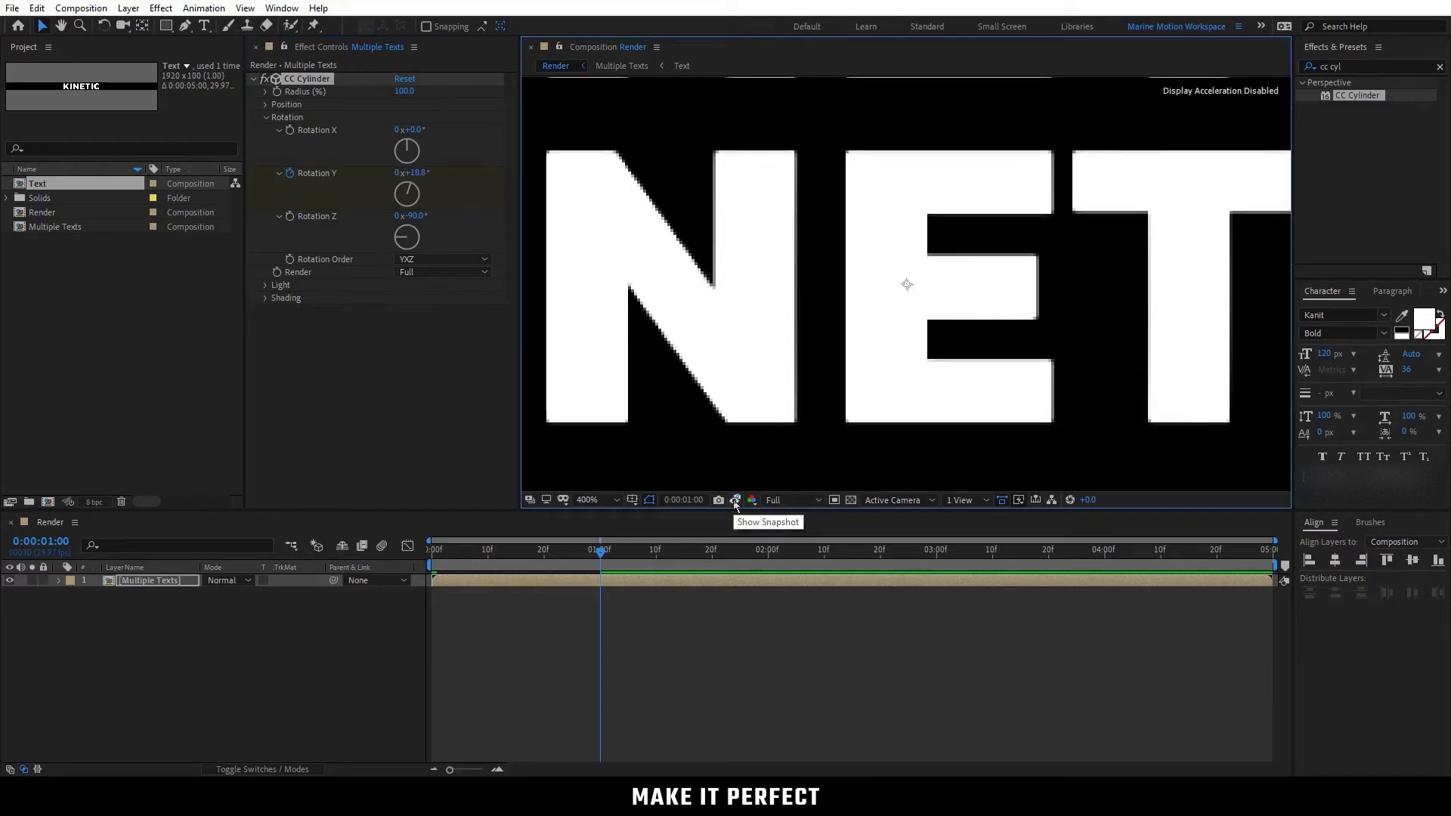
Reveal the Multiple Texts layer's keyframes, apply Easy Ease to both Rotation Y keyframes, and show their curve in the Graph Editor
left_click(605, 501)
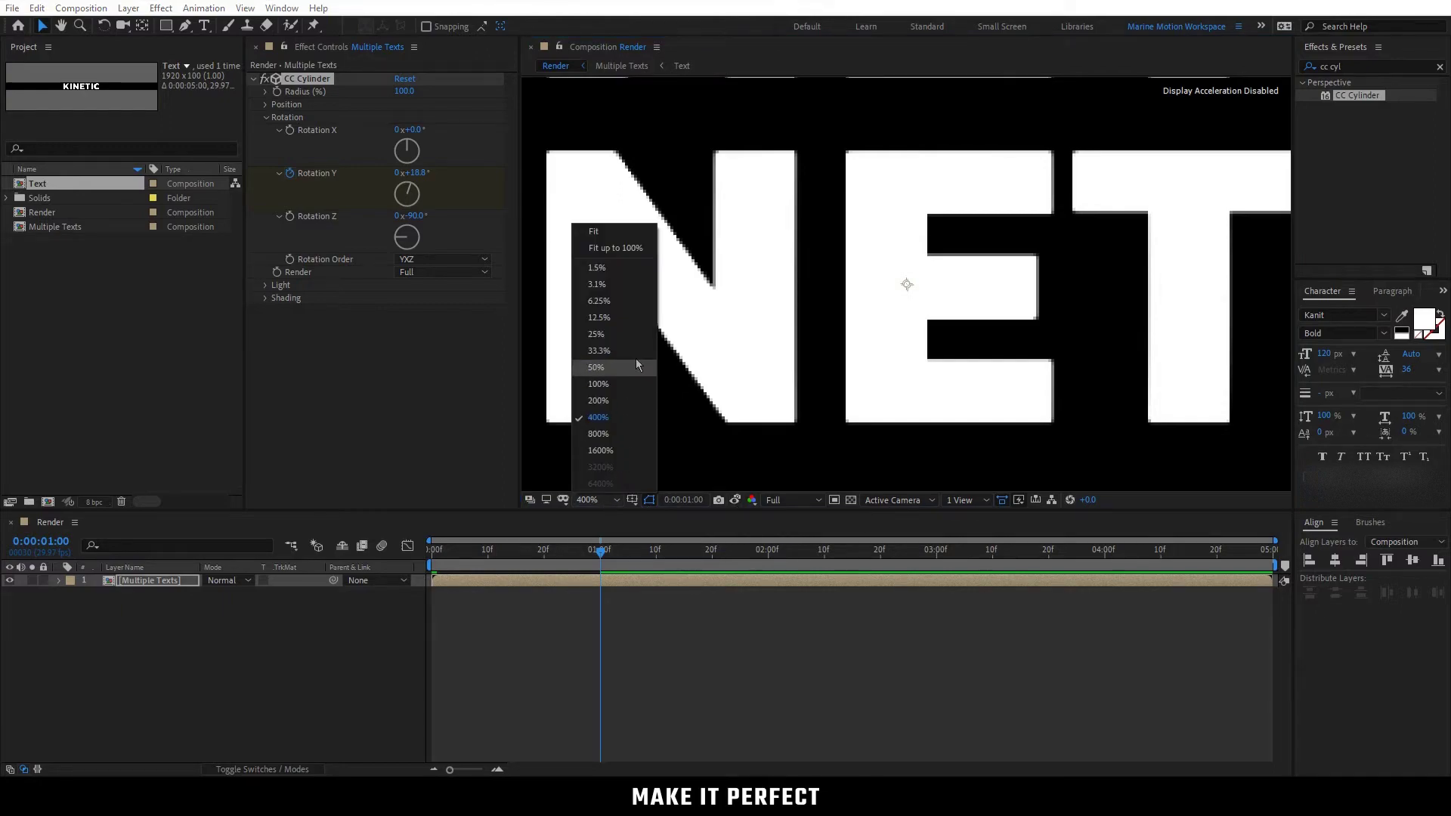
left_click(621, 247)
left_click(285, 610)
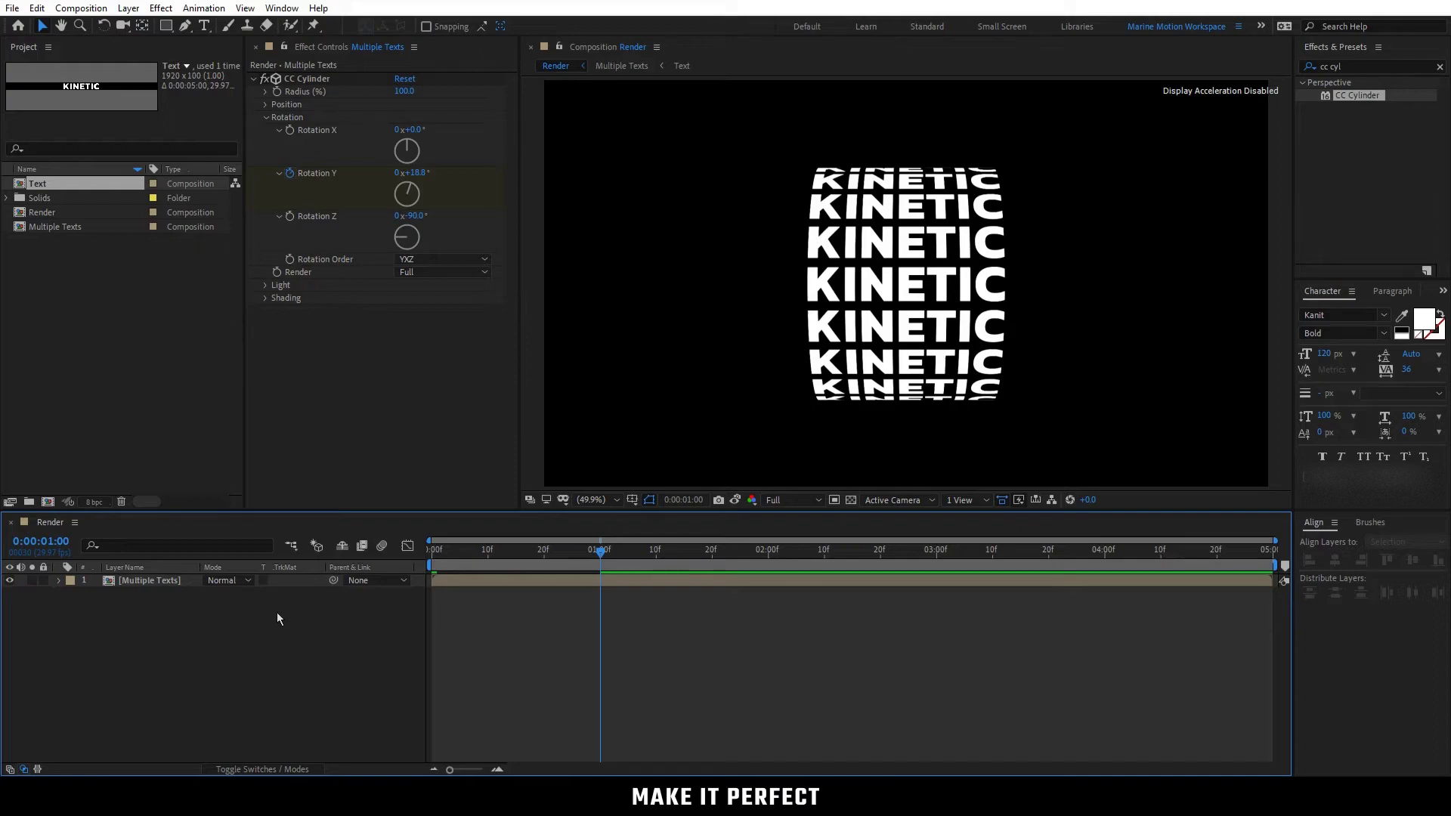
left_click(150, 582)
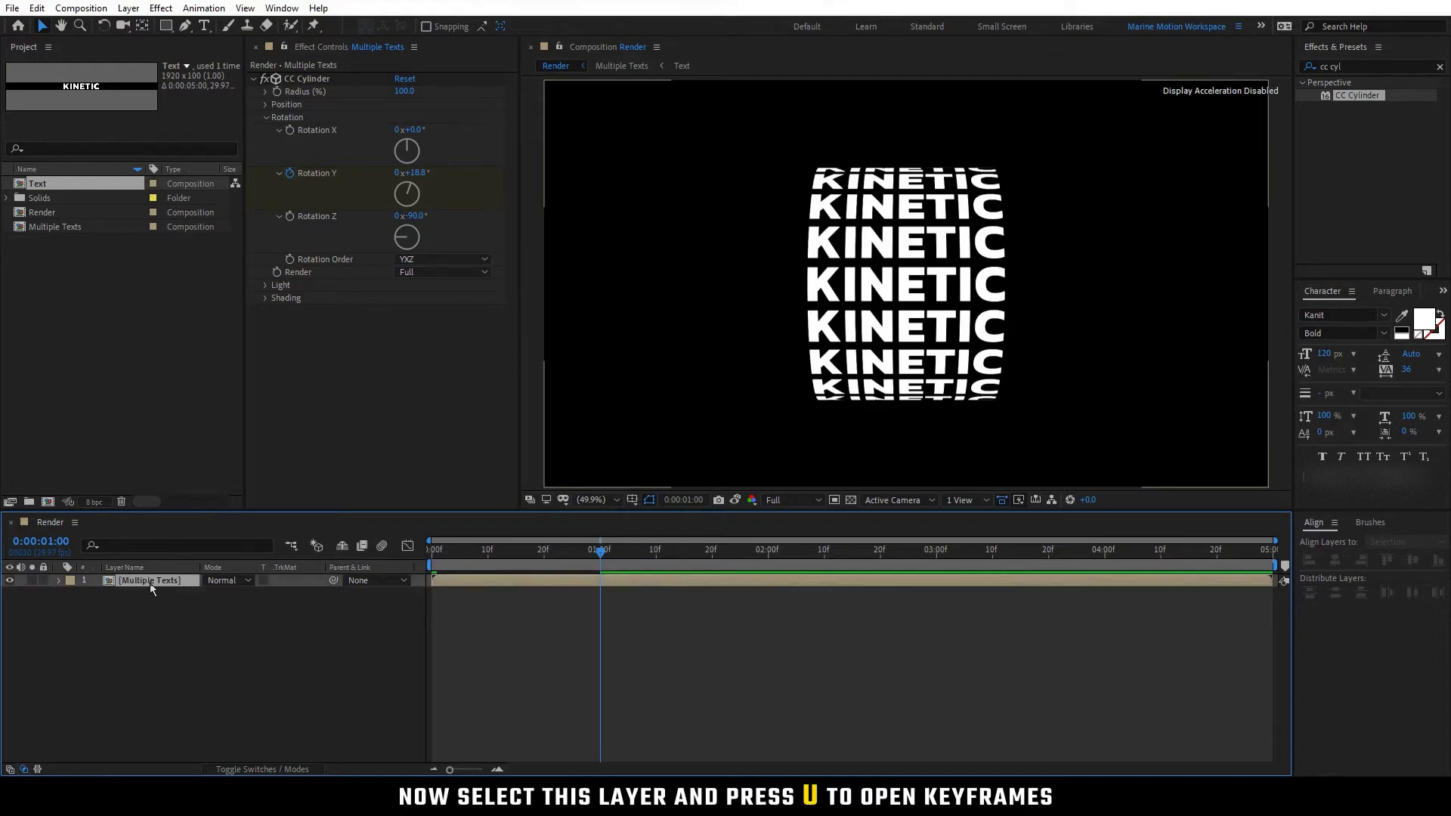
key("u")
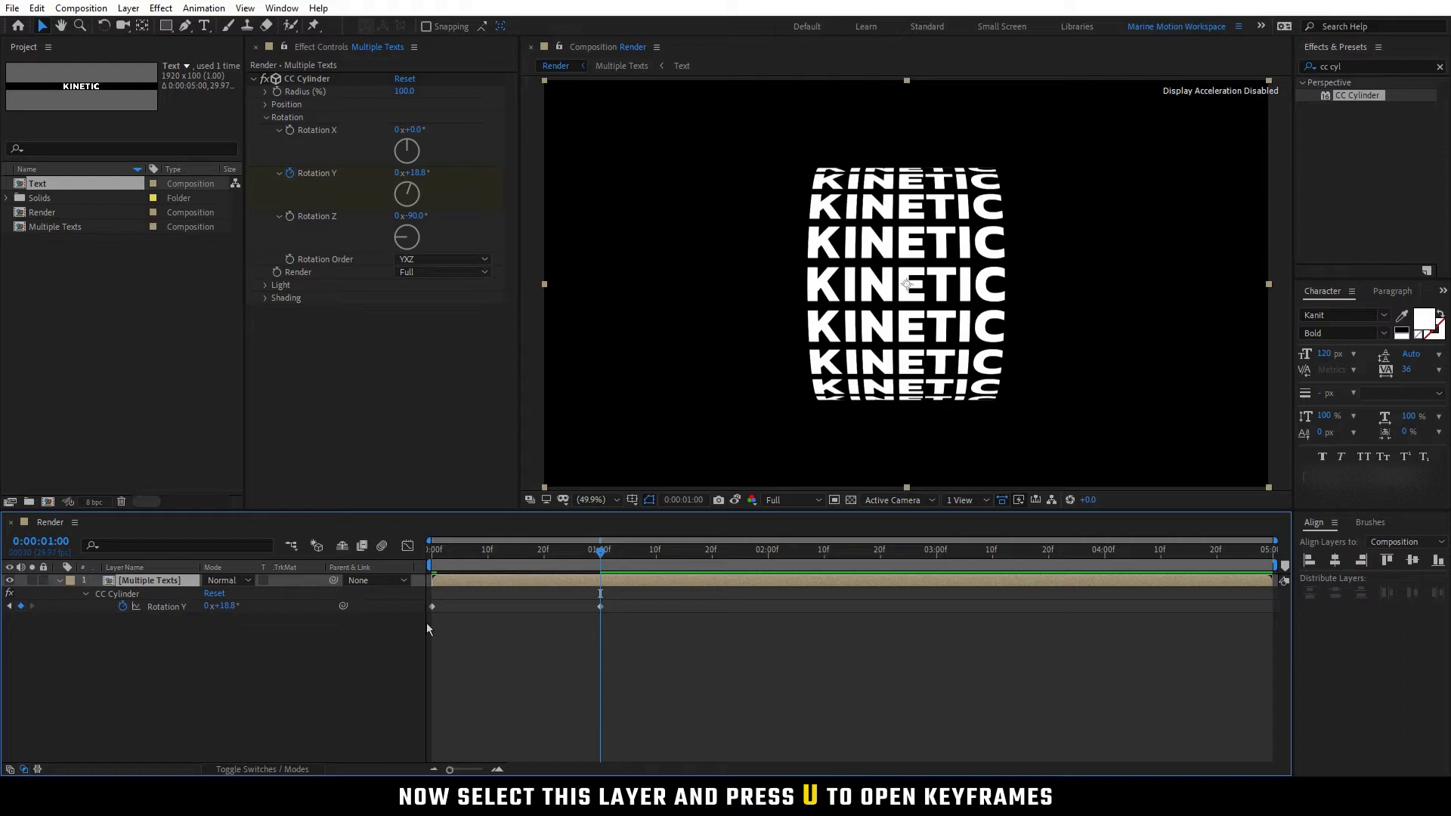
left_click_drag(626, 636, 422, 603)
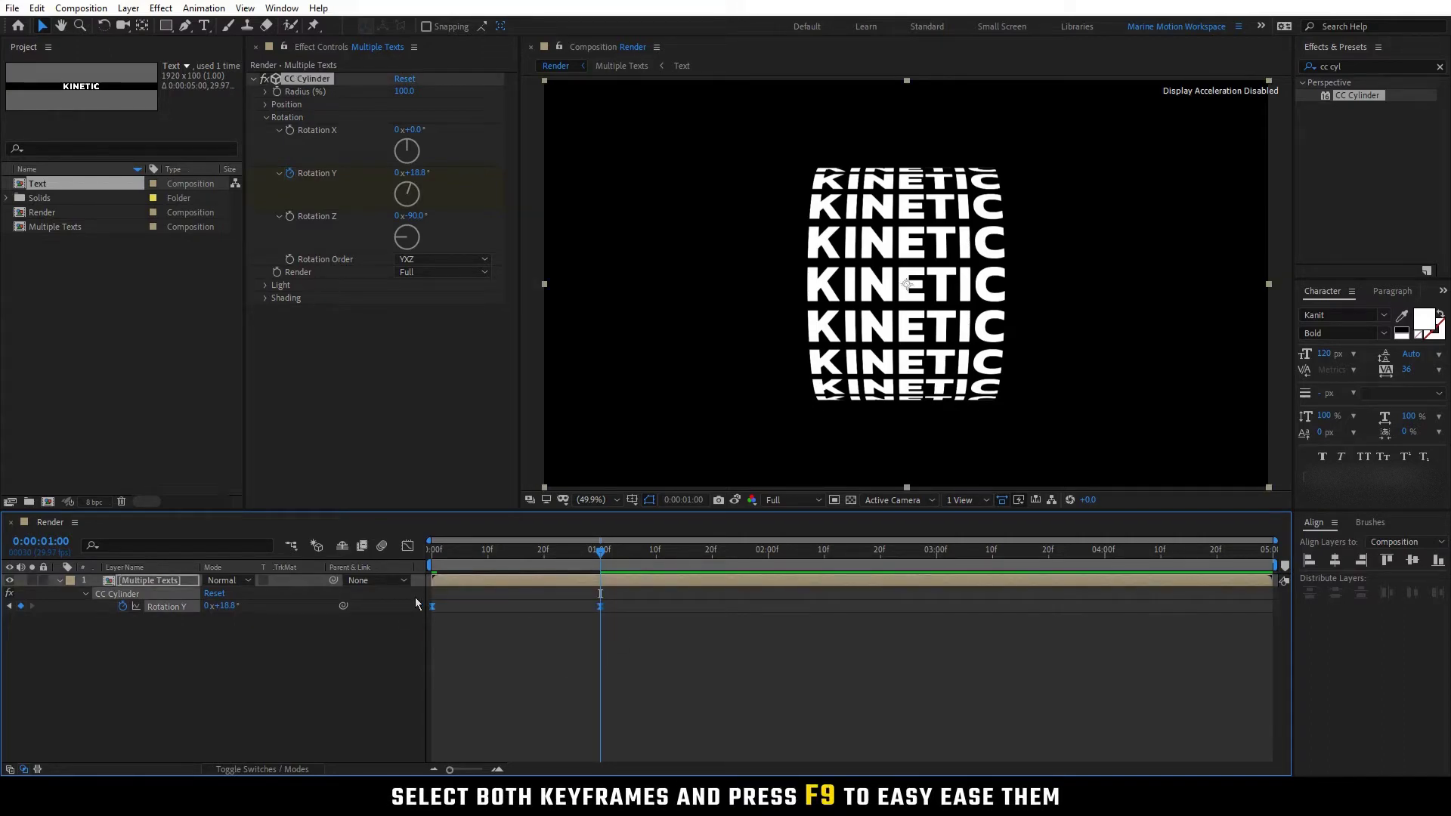
left_click(407, 546)
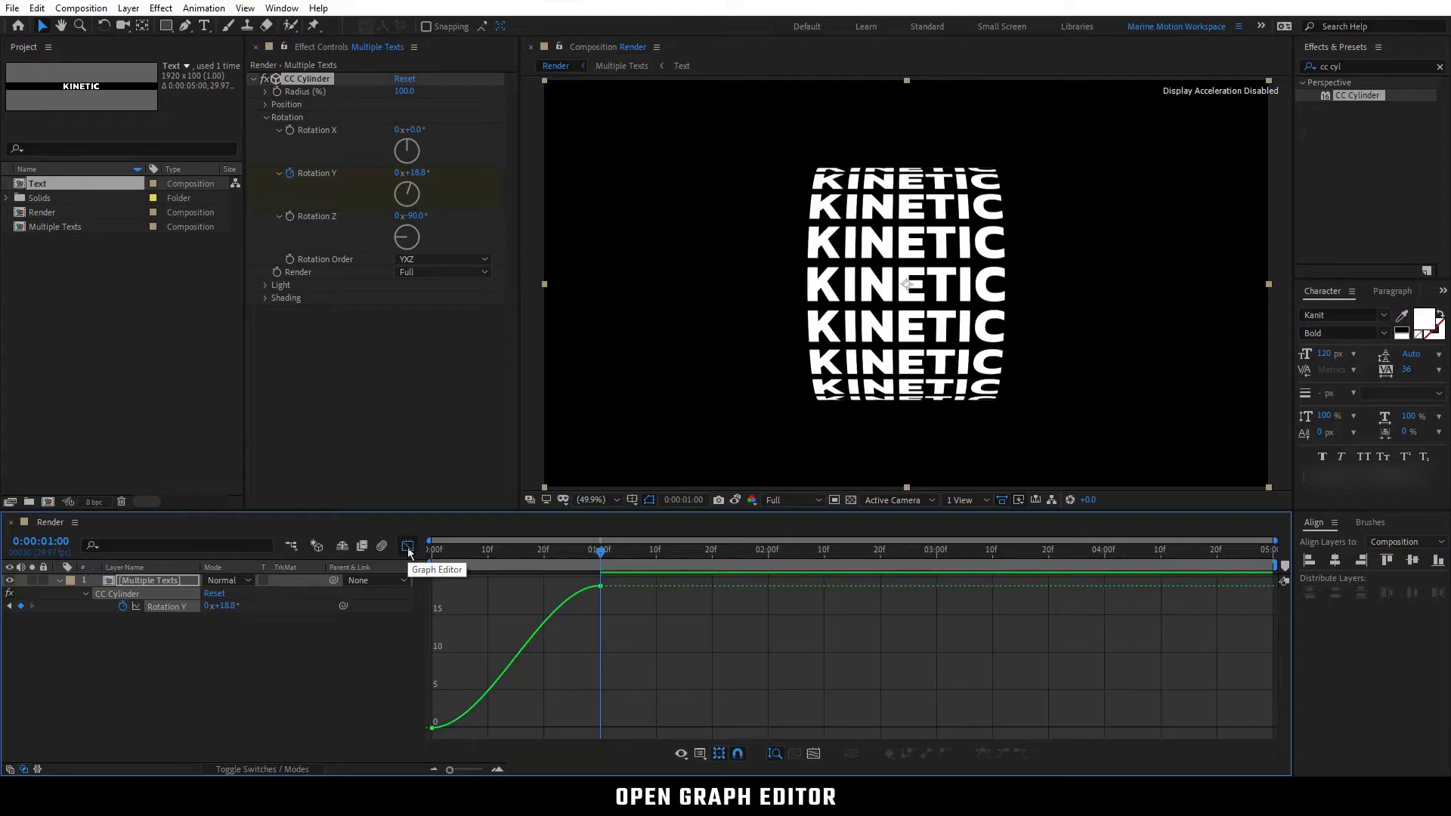
Switch to the speed graph, reshape the Rotation Y curve to peak sharply at about frame 7, and close the Graph Editor
right_click(498, 600)
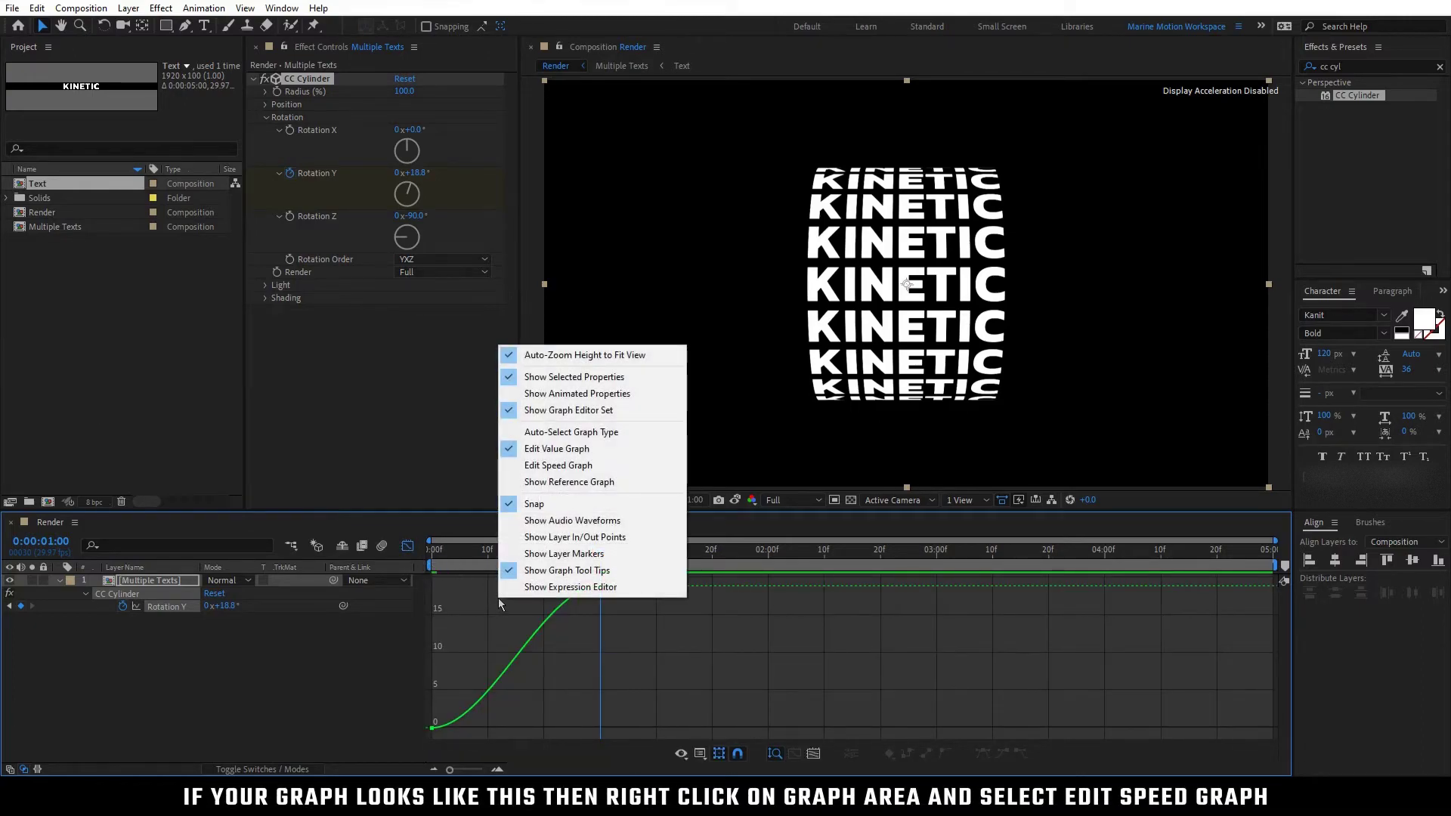
left_click(613, 465)
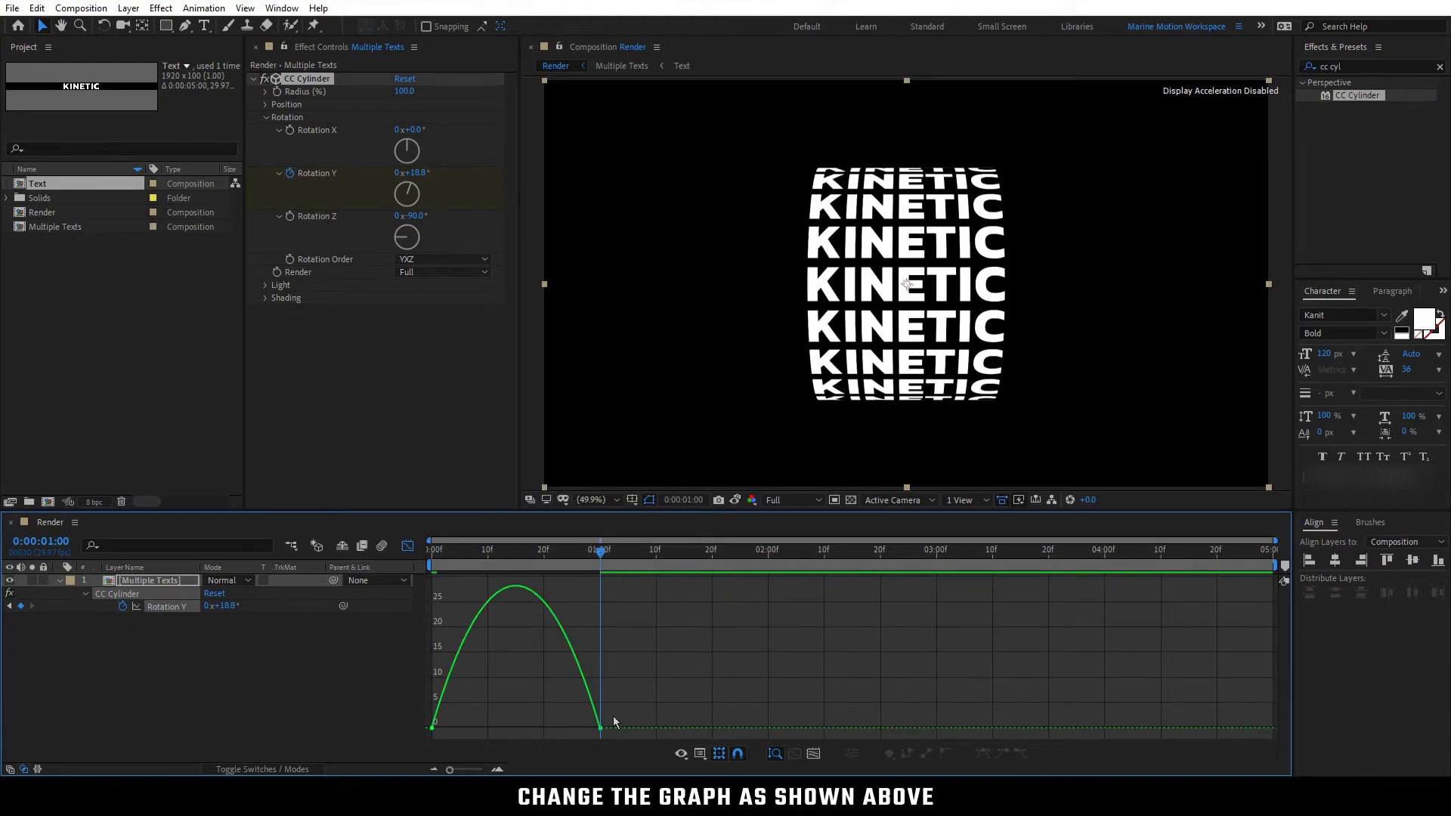
left_click_drag(611, 716, 467, 729)
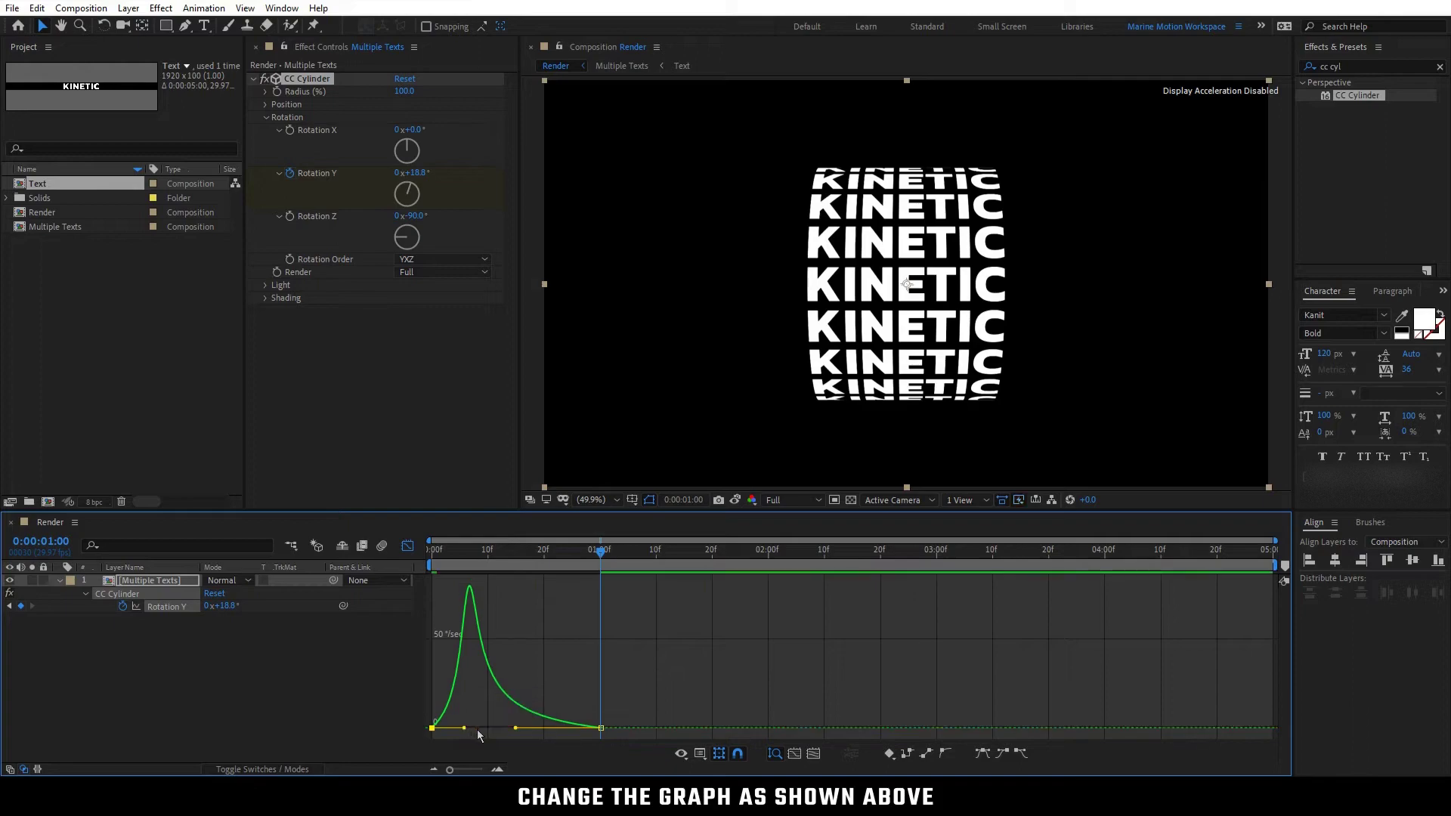
left_click(407, 546)
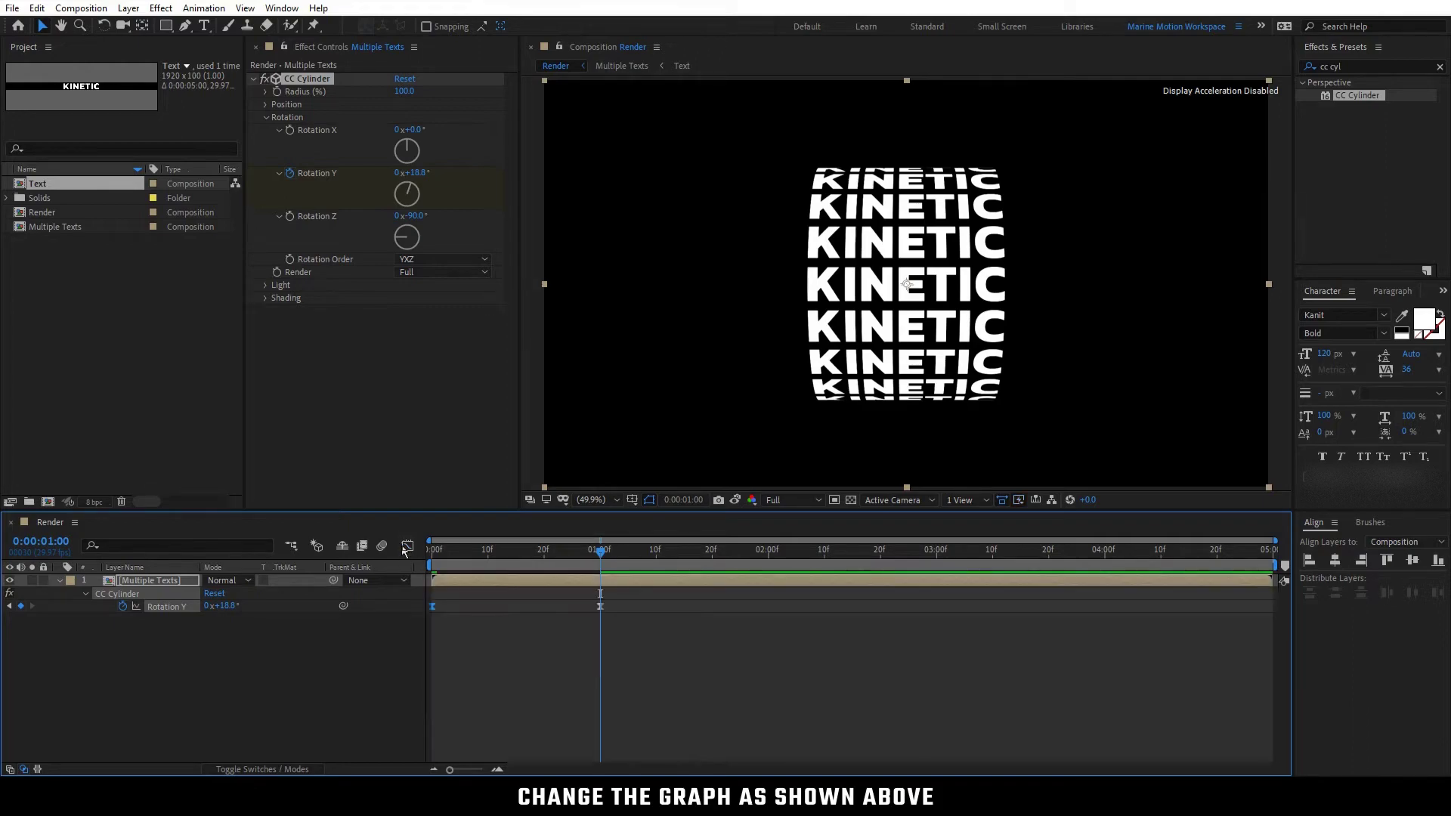
left_click(374, 653)
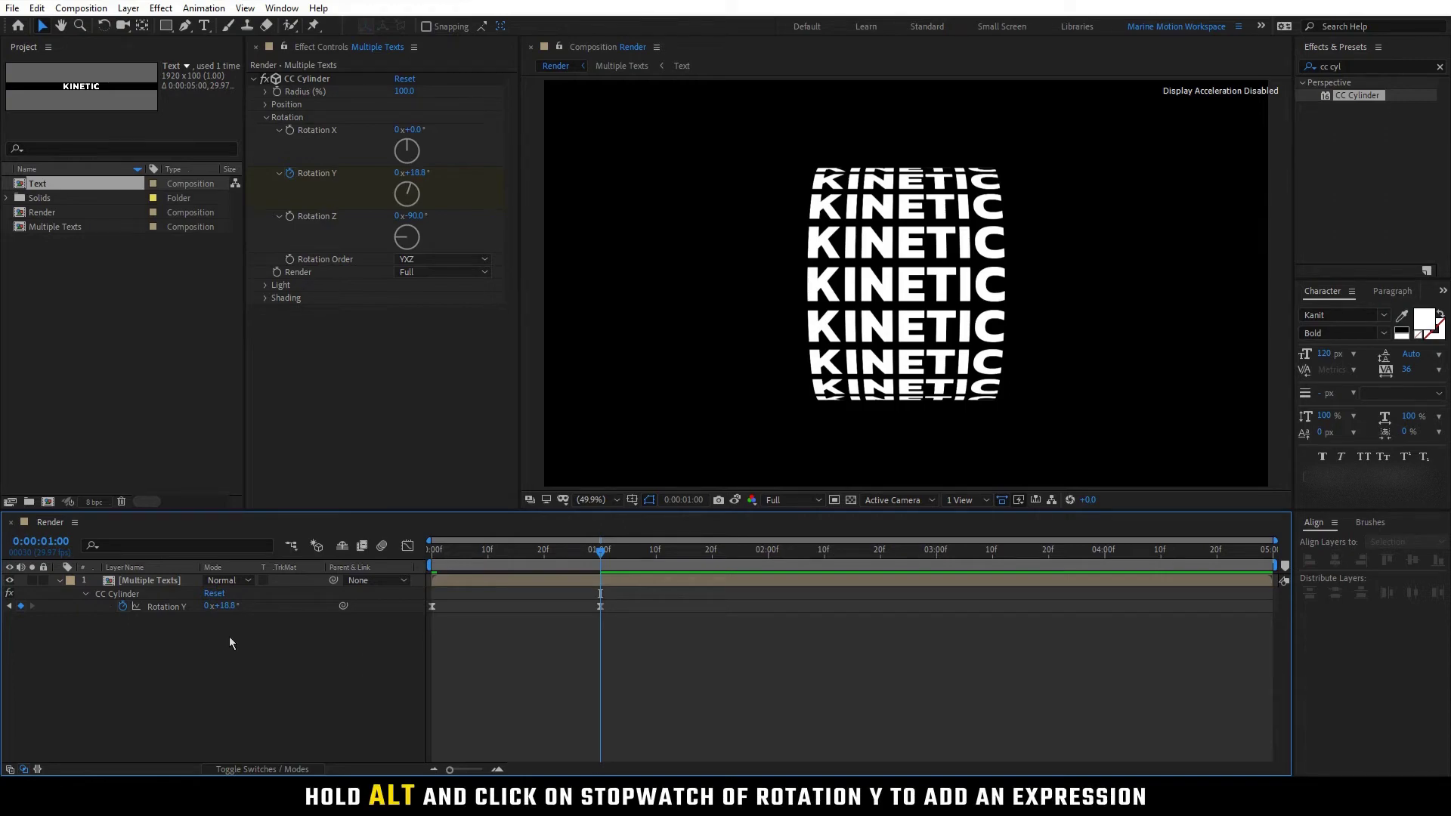
Add the expression loopOut() to the CC Cylinder's Rotation Y, then scrub back to frame 2 and collapse the layer's properties
left_click(123, 607, "alt")
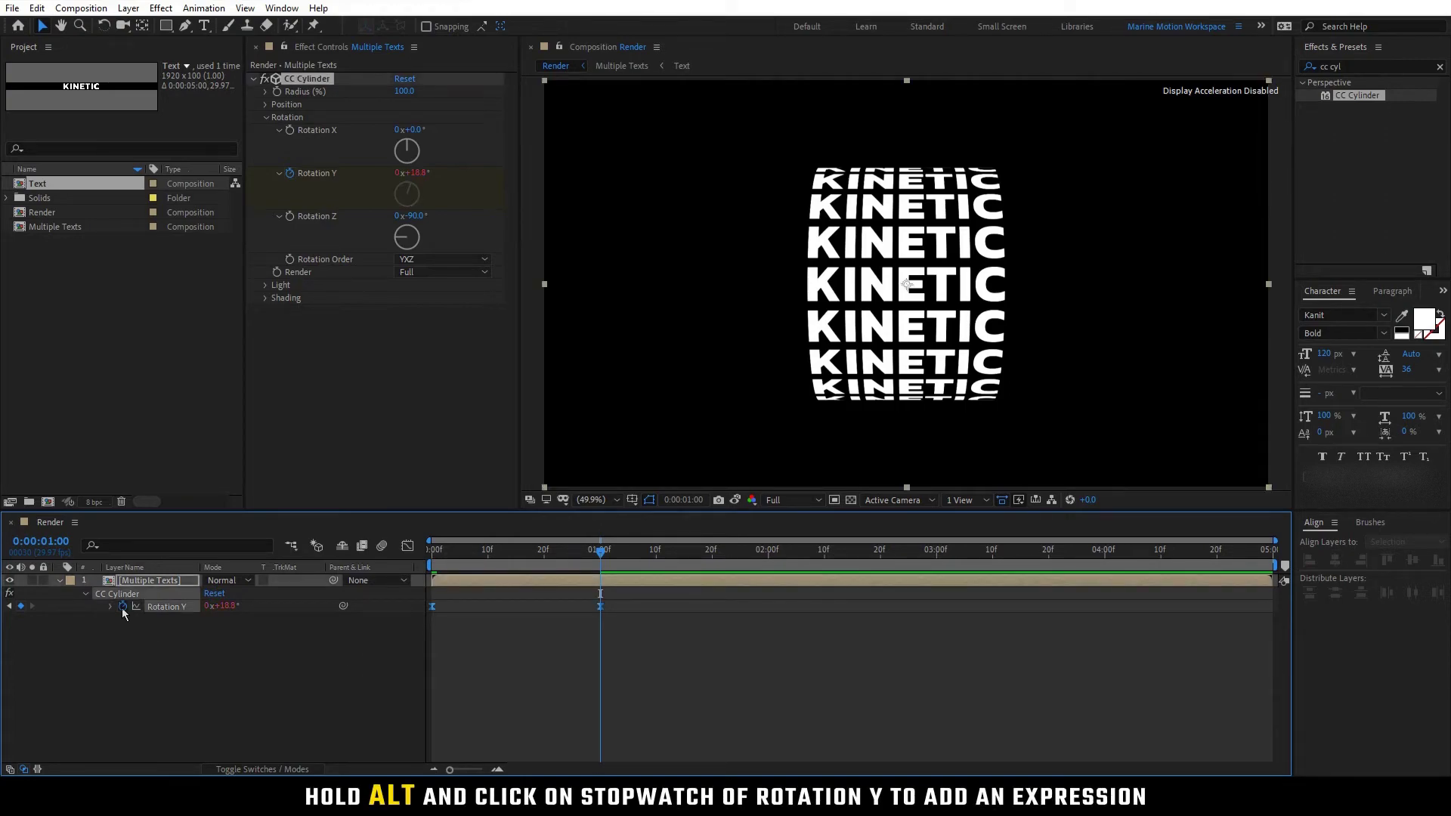
type("loop")
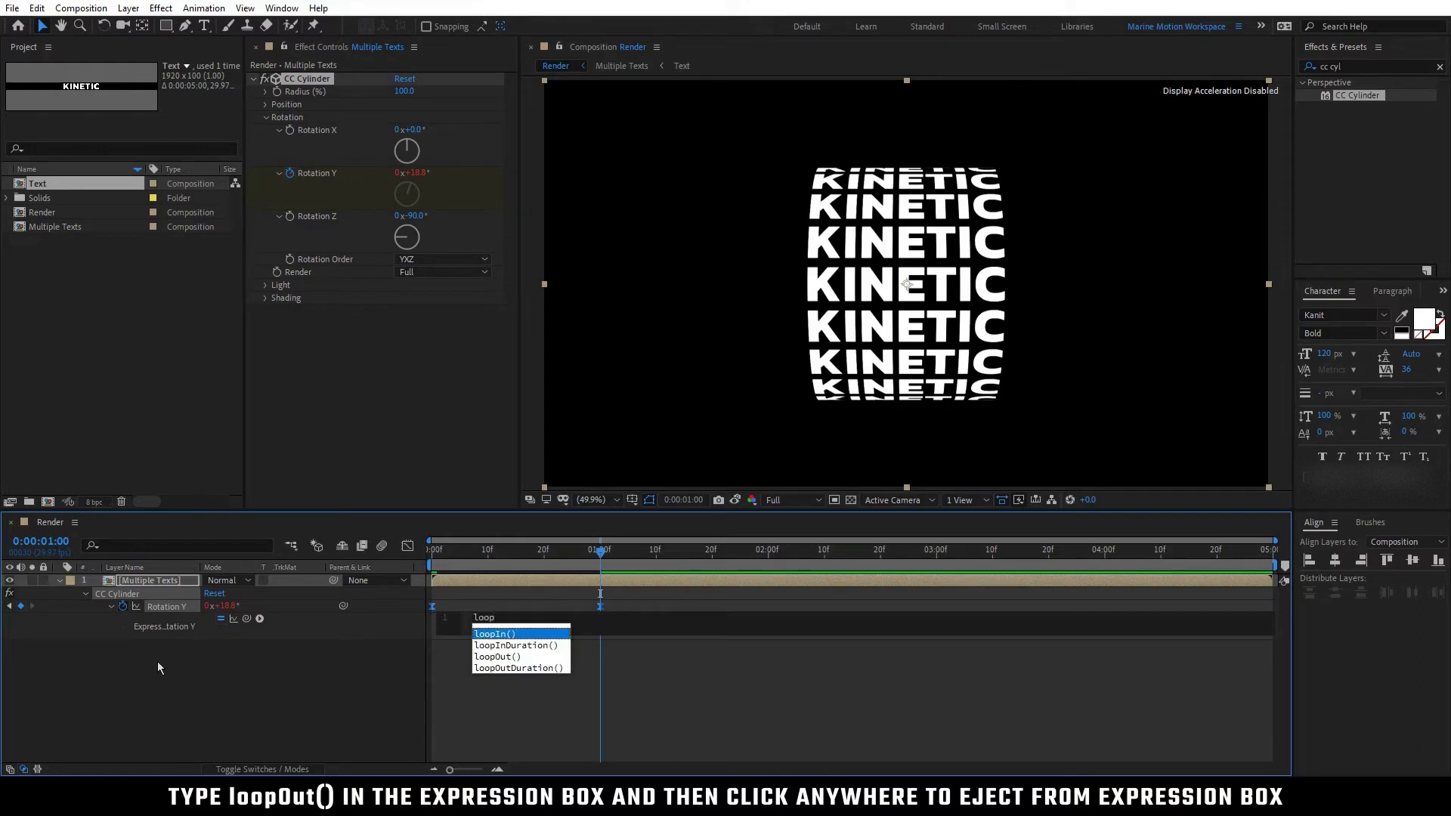
left_click(513, 657)
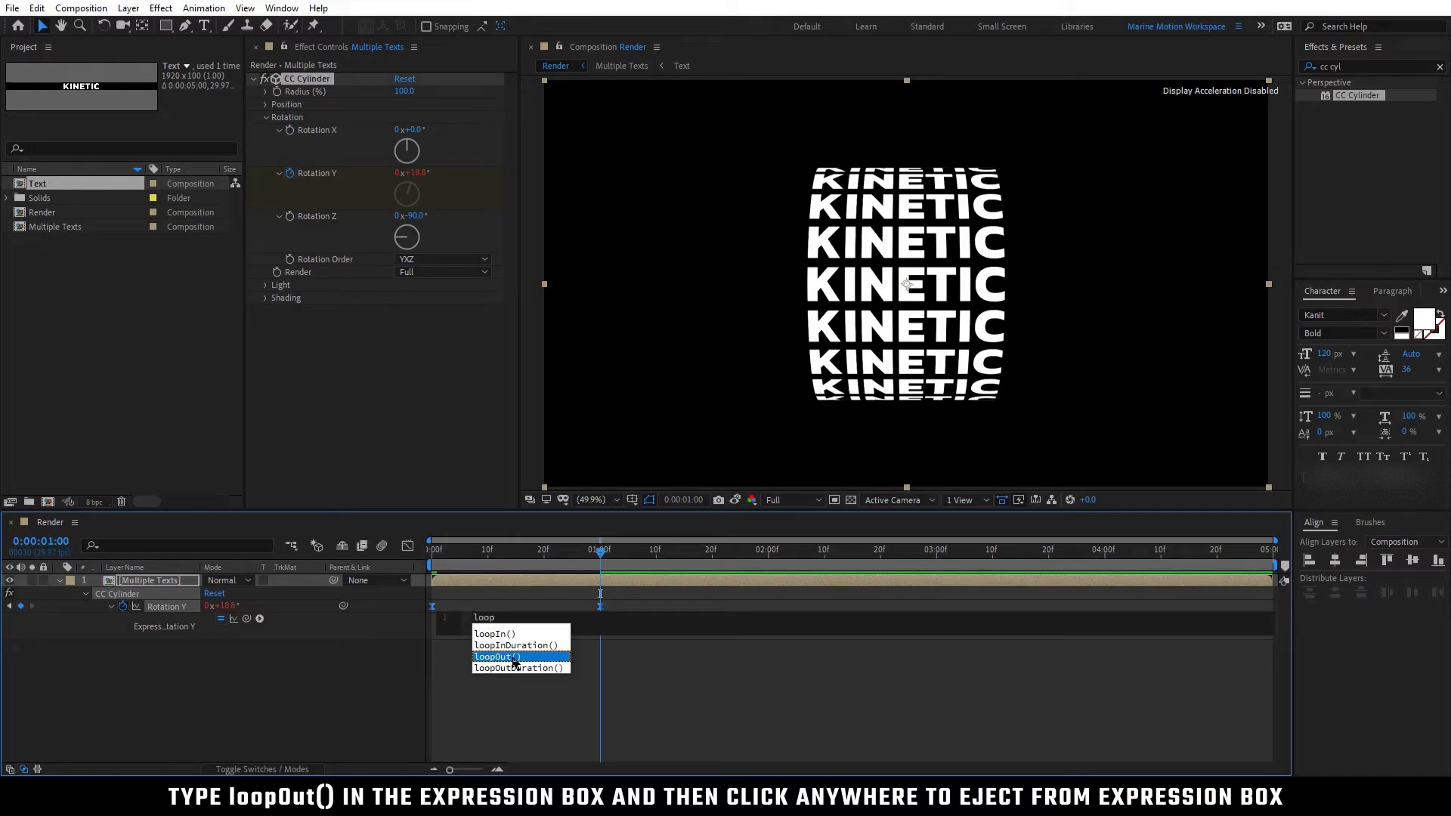
left_click(513, 658)
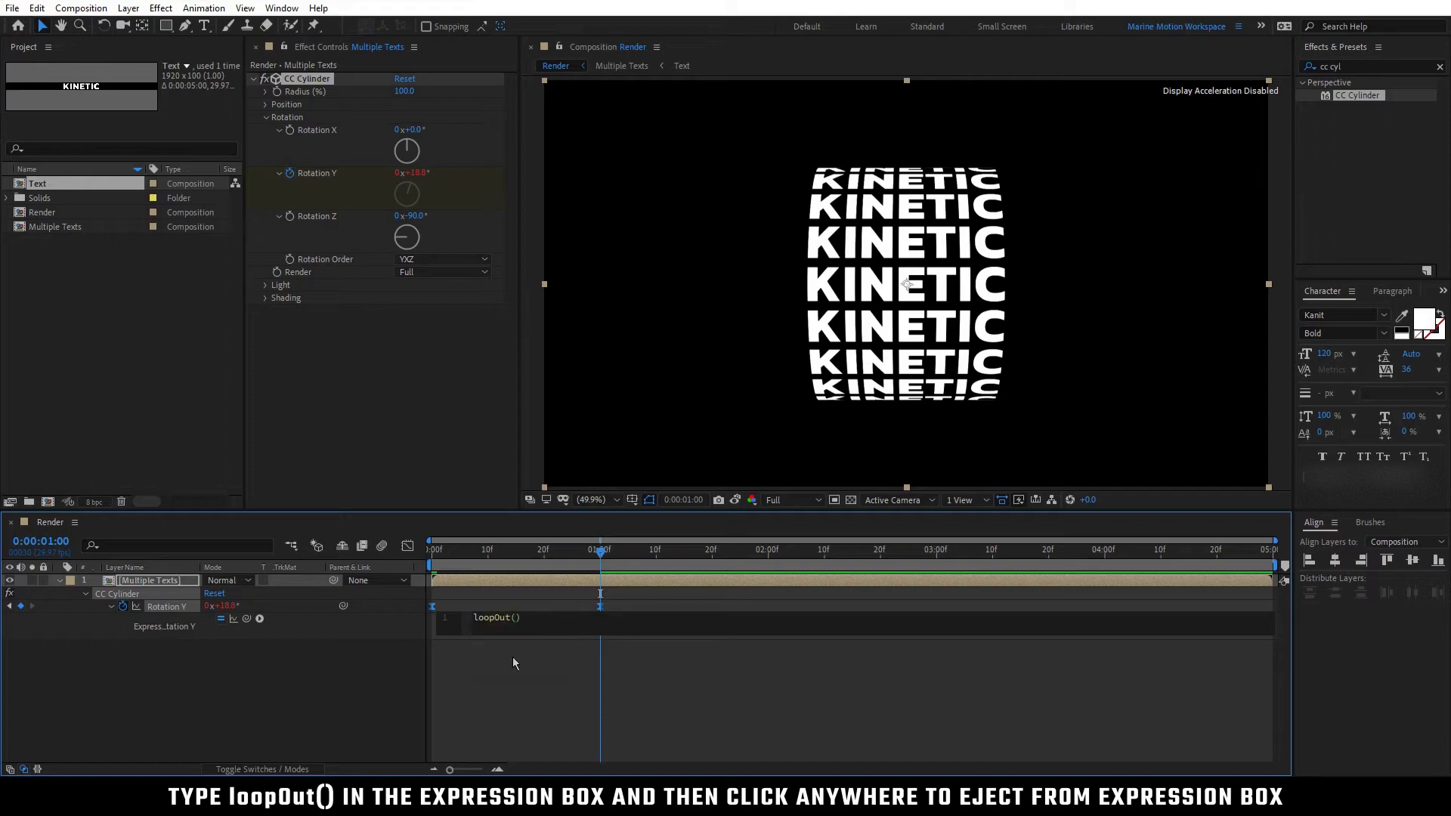
left_click(400, 678)
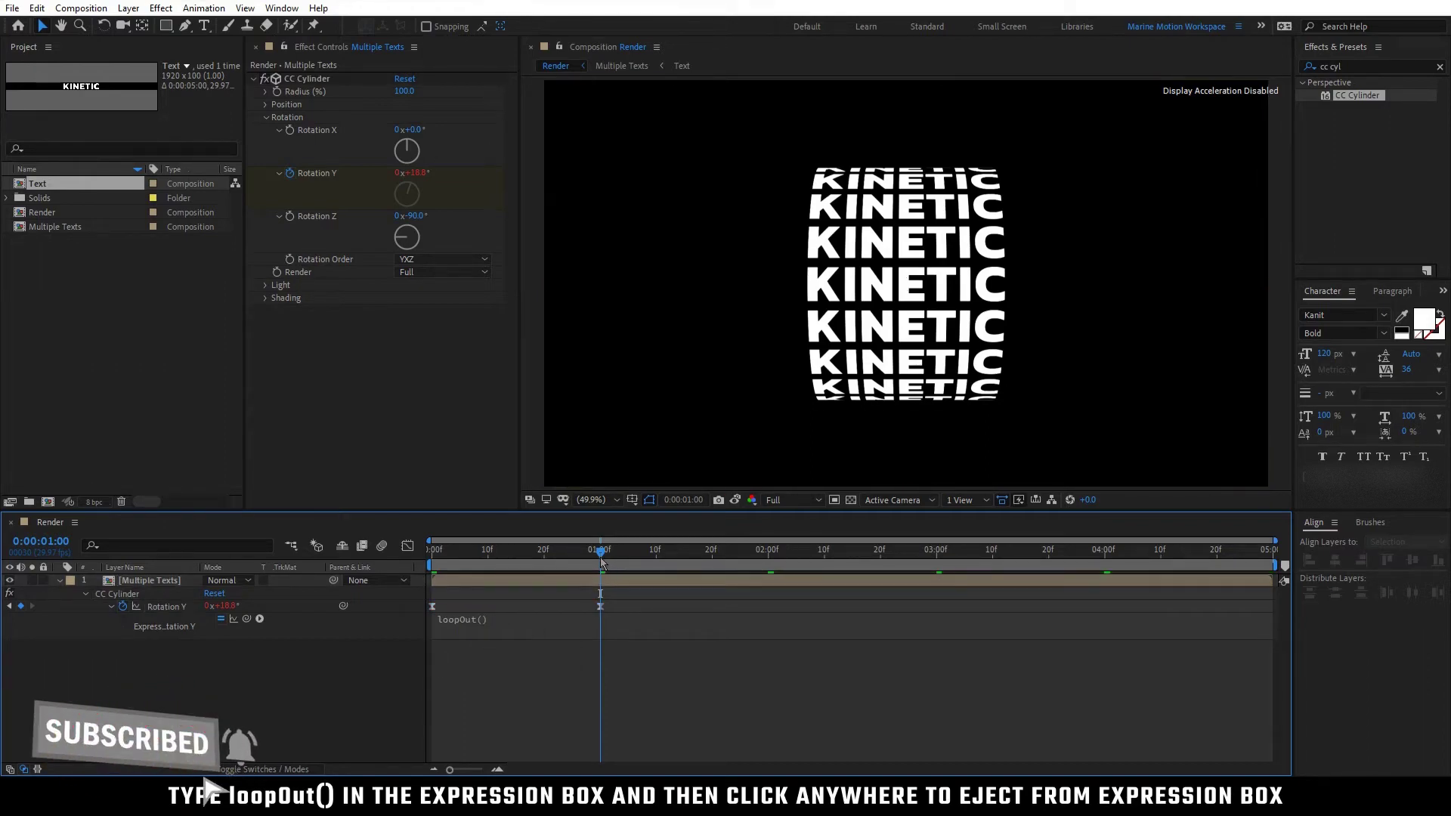
left_click_drag(600, 559, 443, 550)
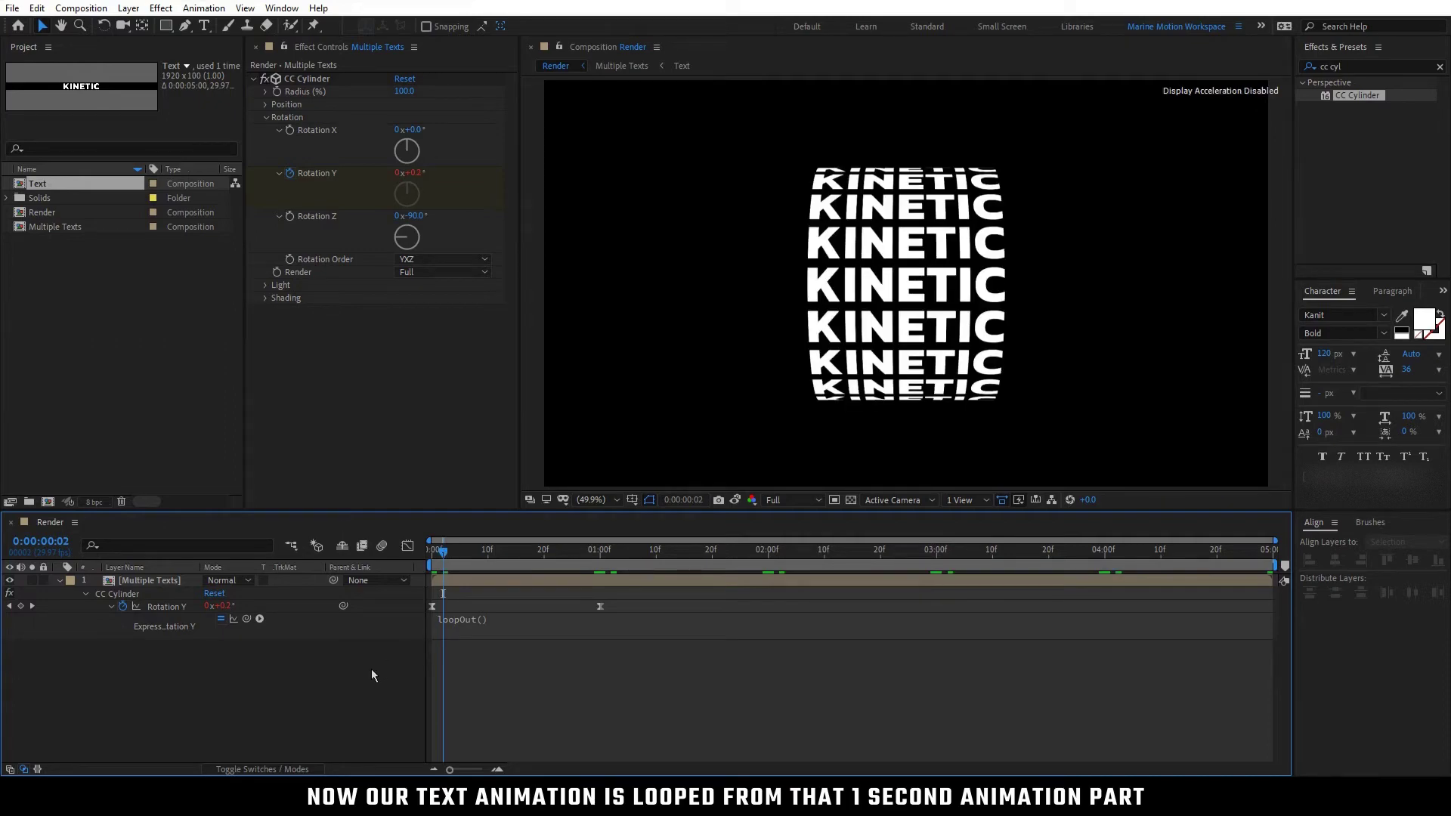
left_click(60, 580)
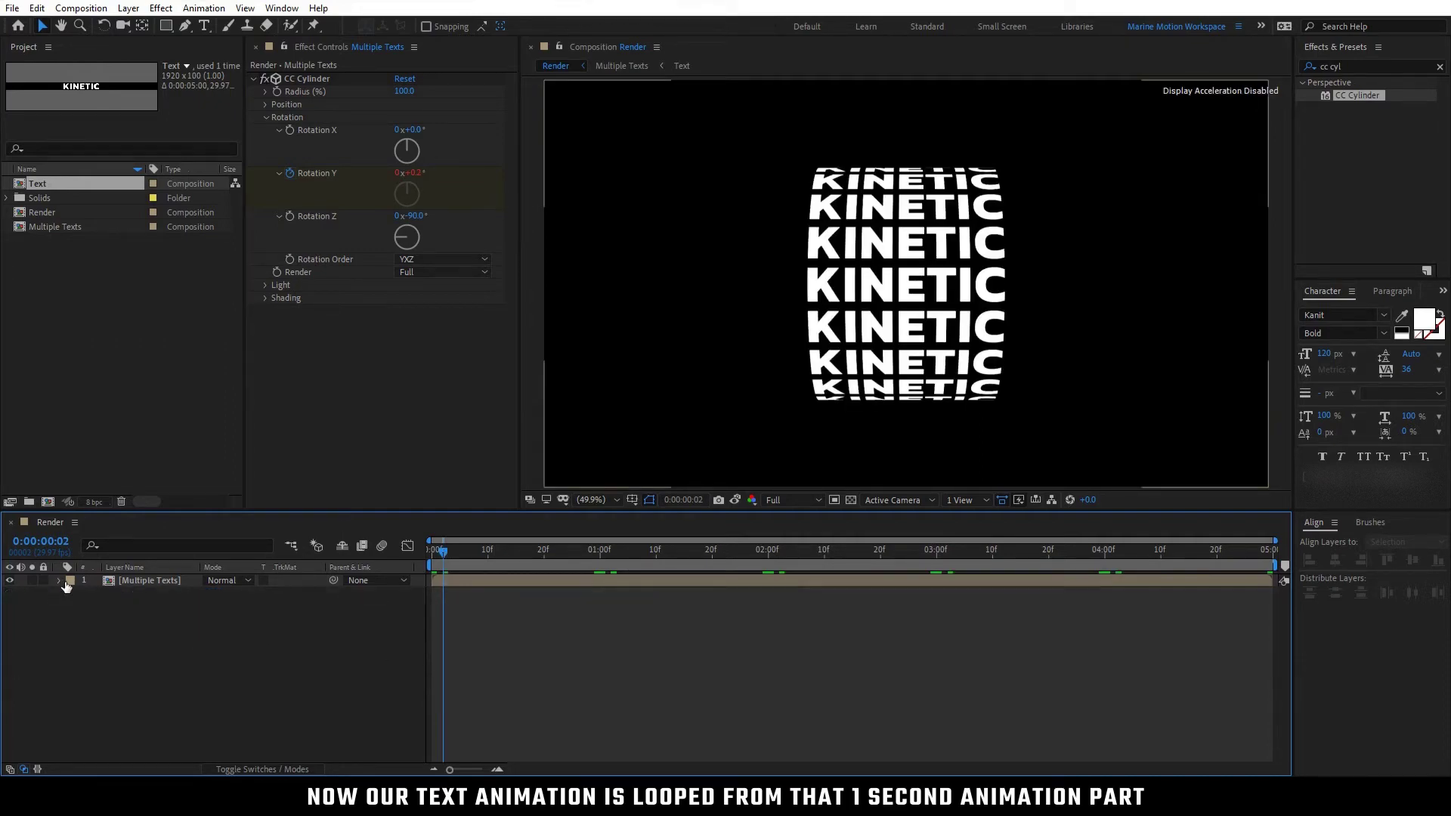
Find the Shift Channels effect and apply it to the Multiple Texts layer
left_click(136, 587)
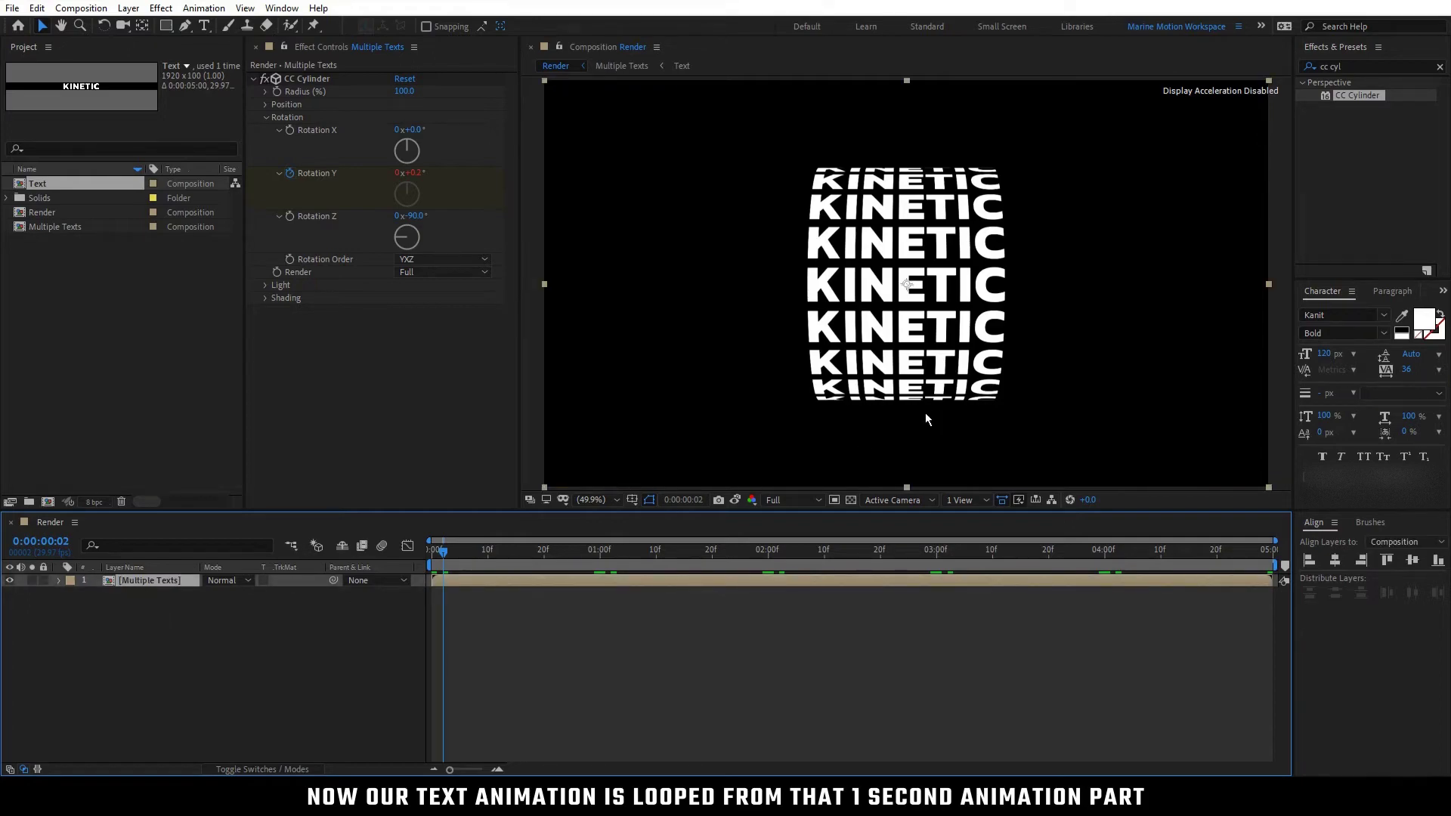
left_click(1352, 65)
type("shif")
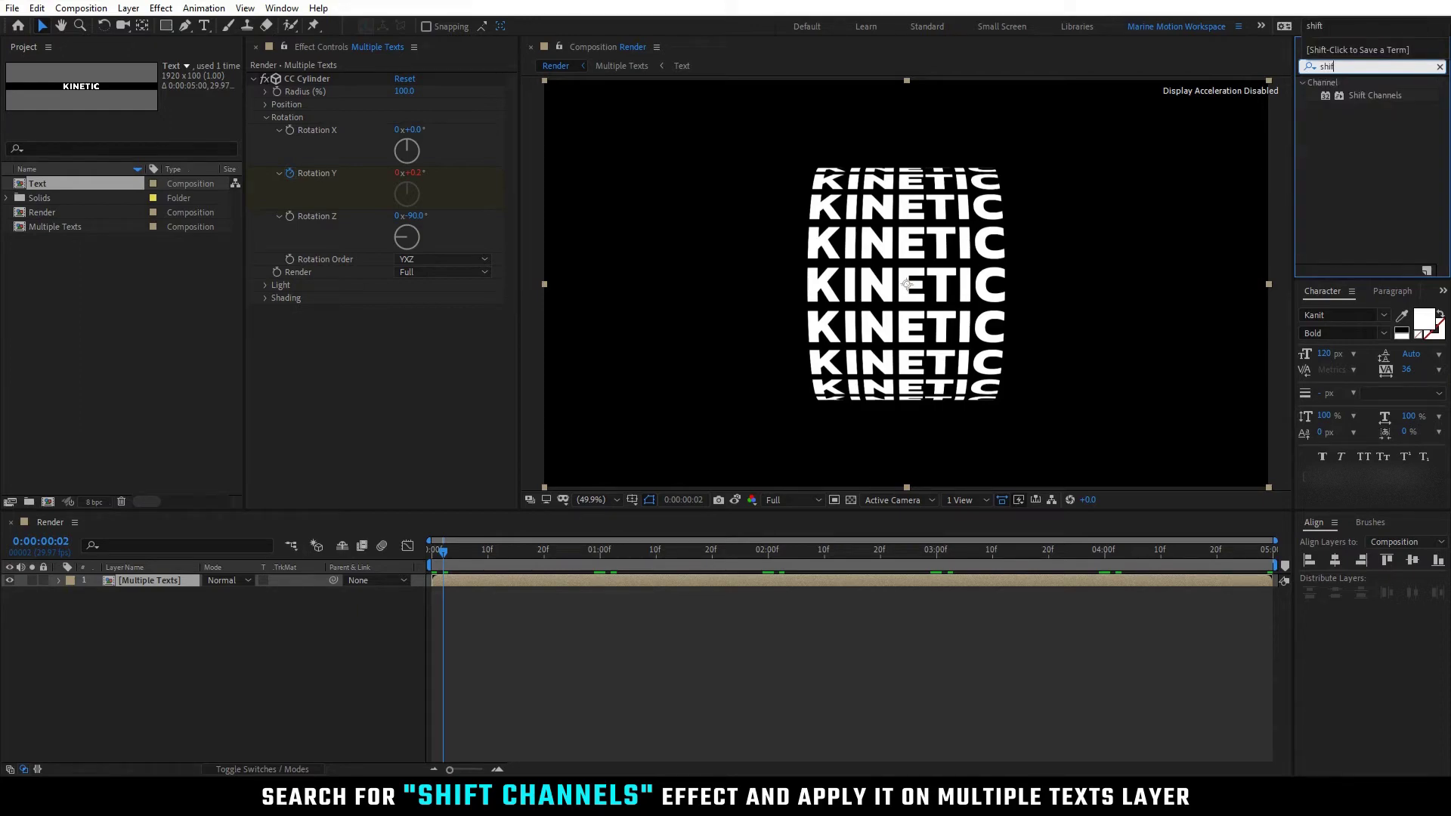
type("t")
left_click_drag(1373, 99, 174, 581)
Duplicate the Multiple Texts layer twice to get three stacked copies
left_click(180, 582)
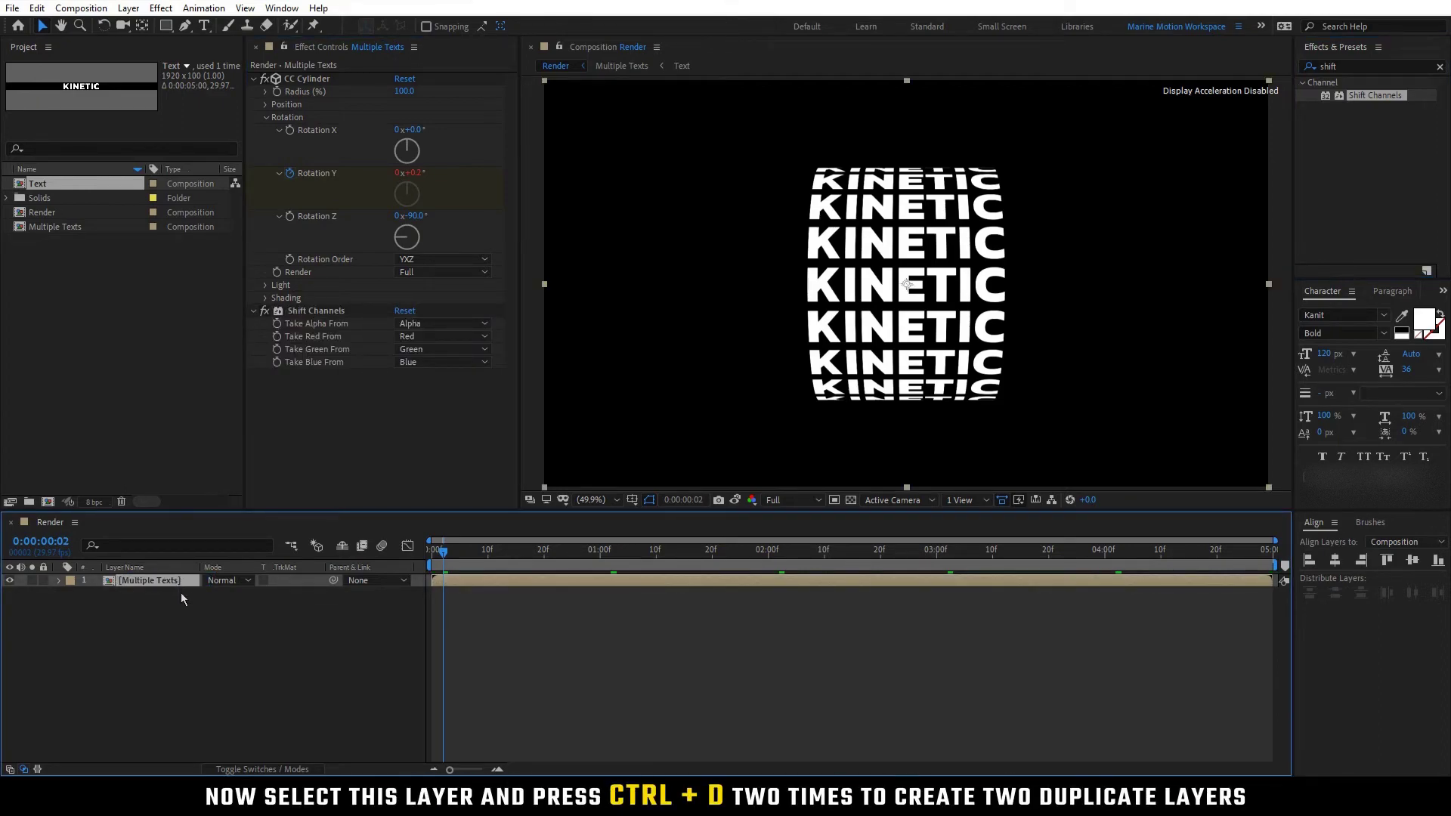
key("ctrl+d")
key("ctrl+d")
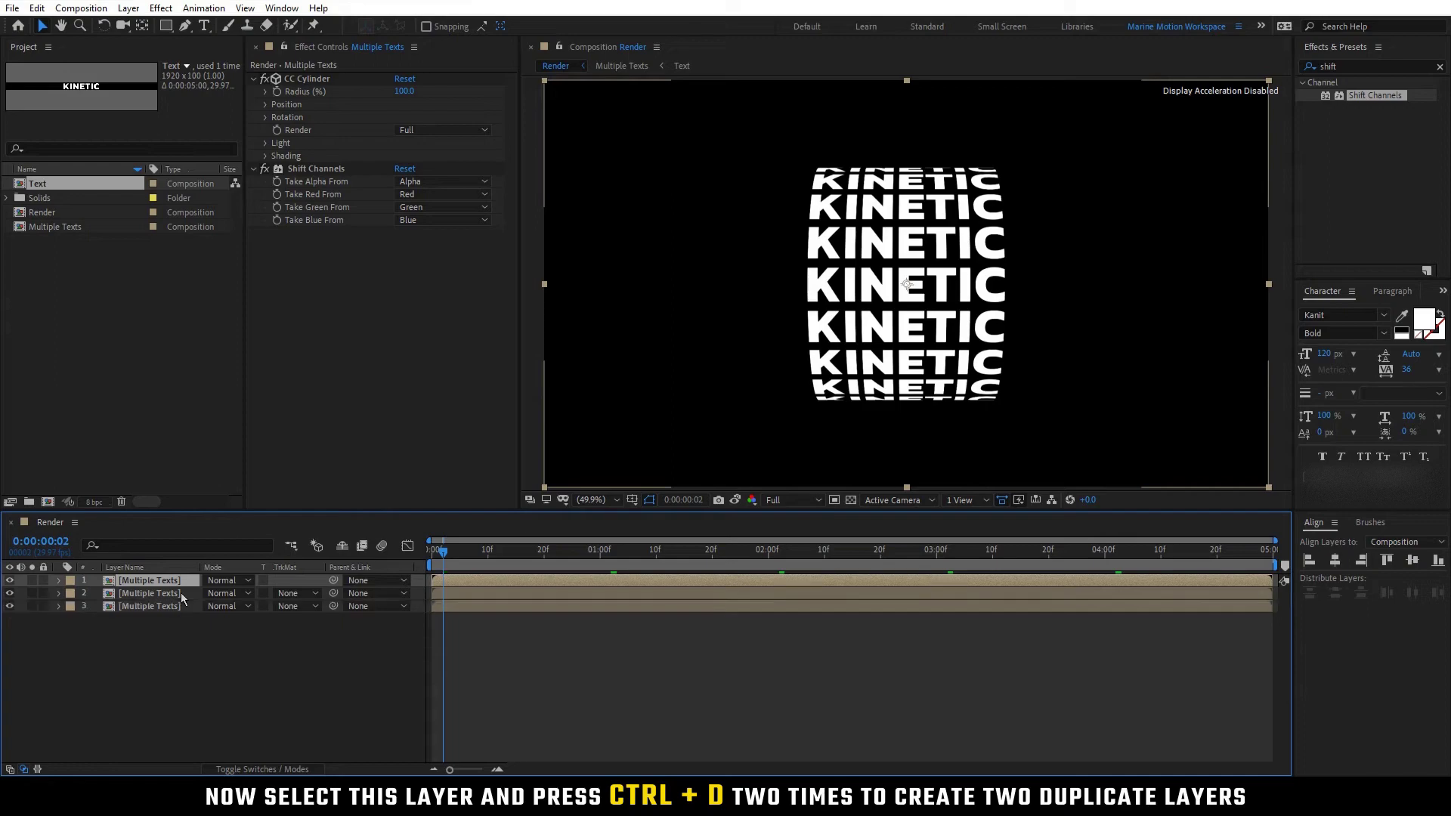
left_click(192, 639)
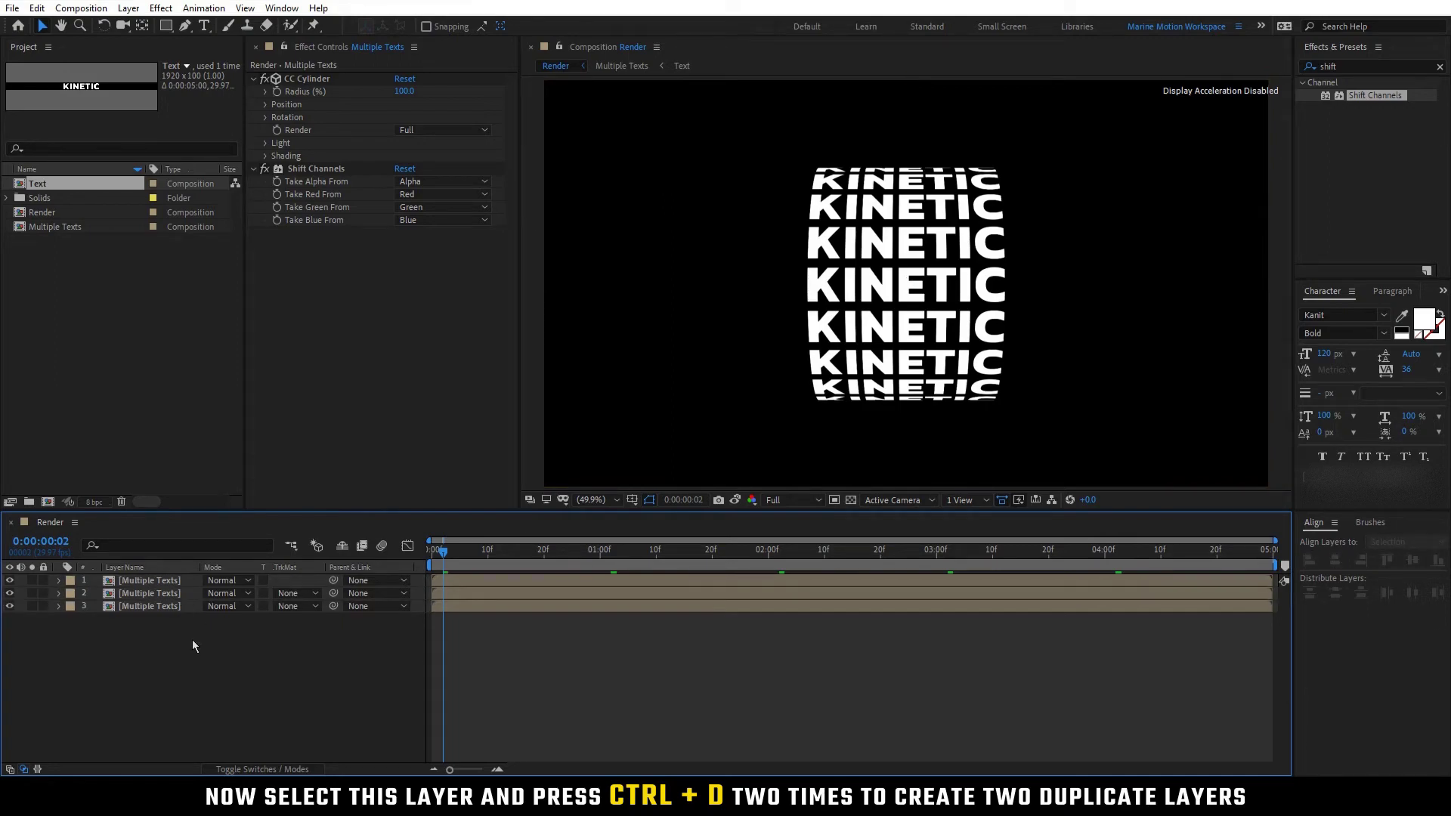
On layer 1, set Shift Channels' Take Green From and Take Blue From to Full Off
left_click(169, 582)
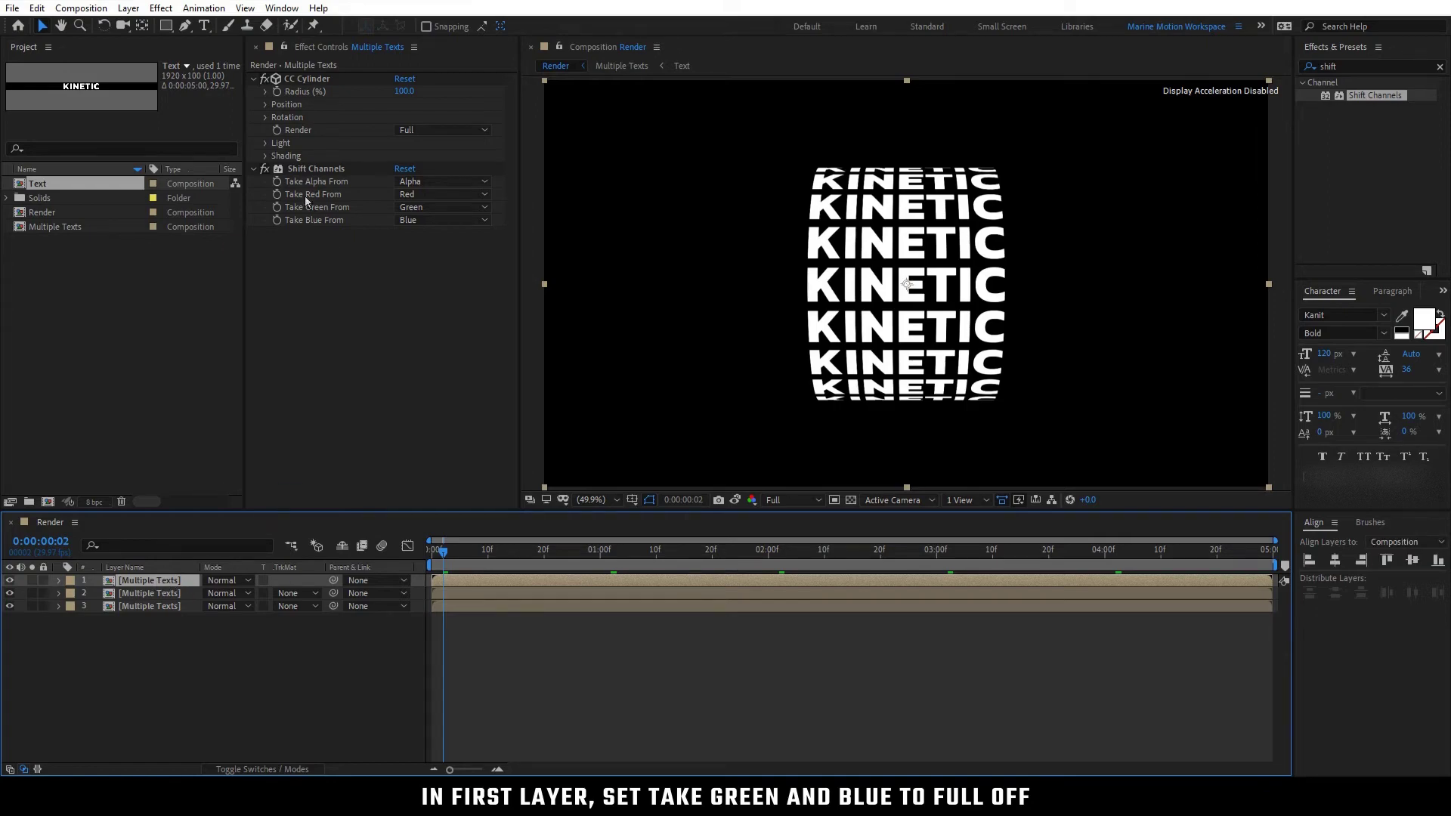
left_click(433, 207)
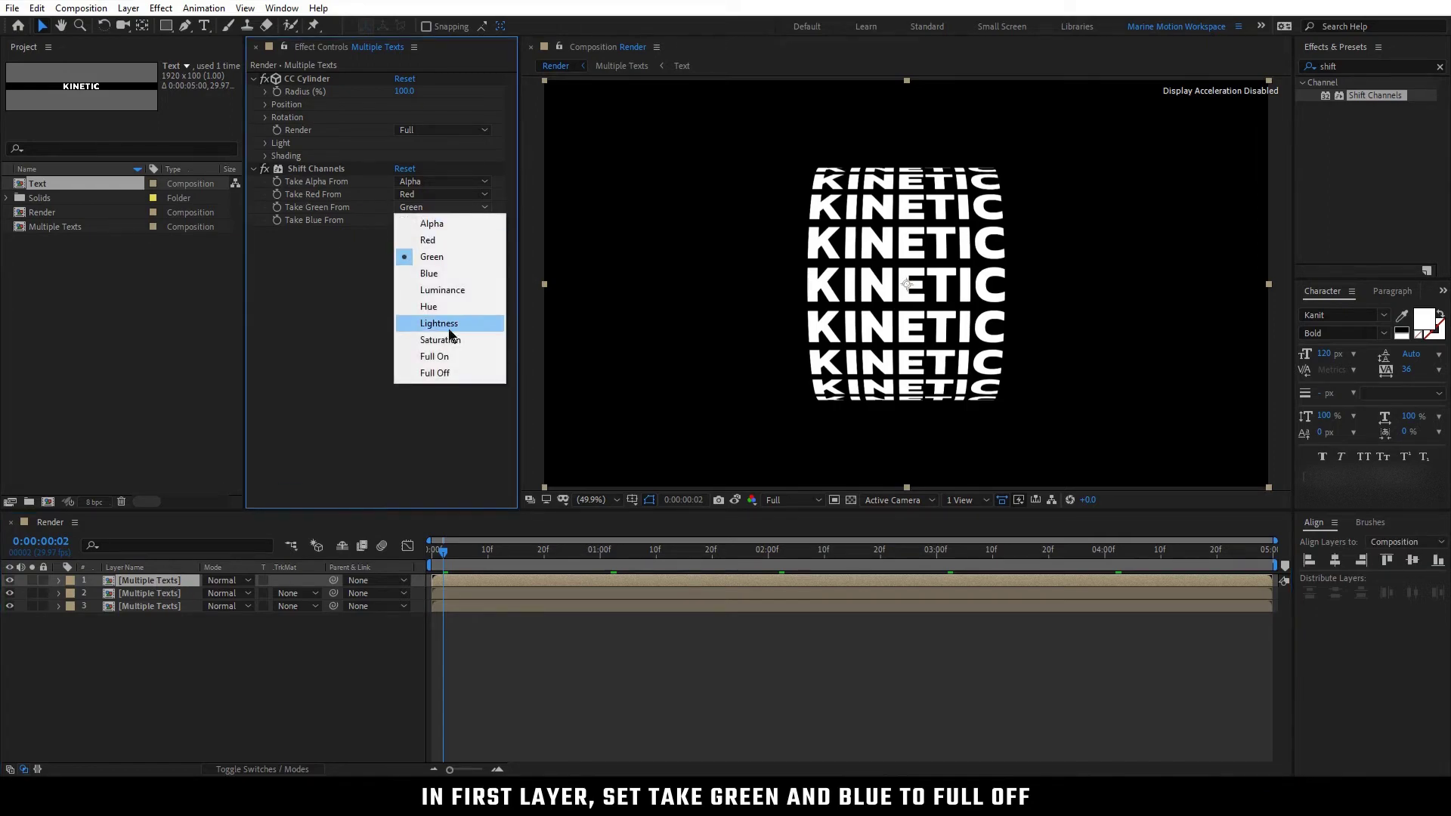
left_click(434, 373)
left_click(436, 220)
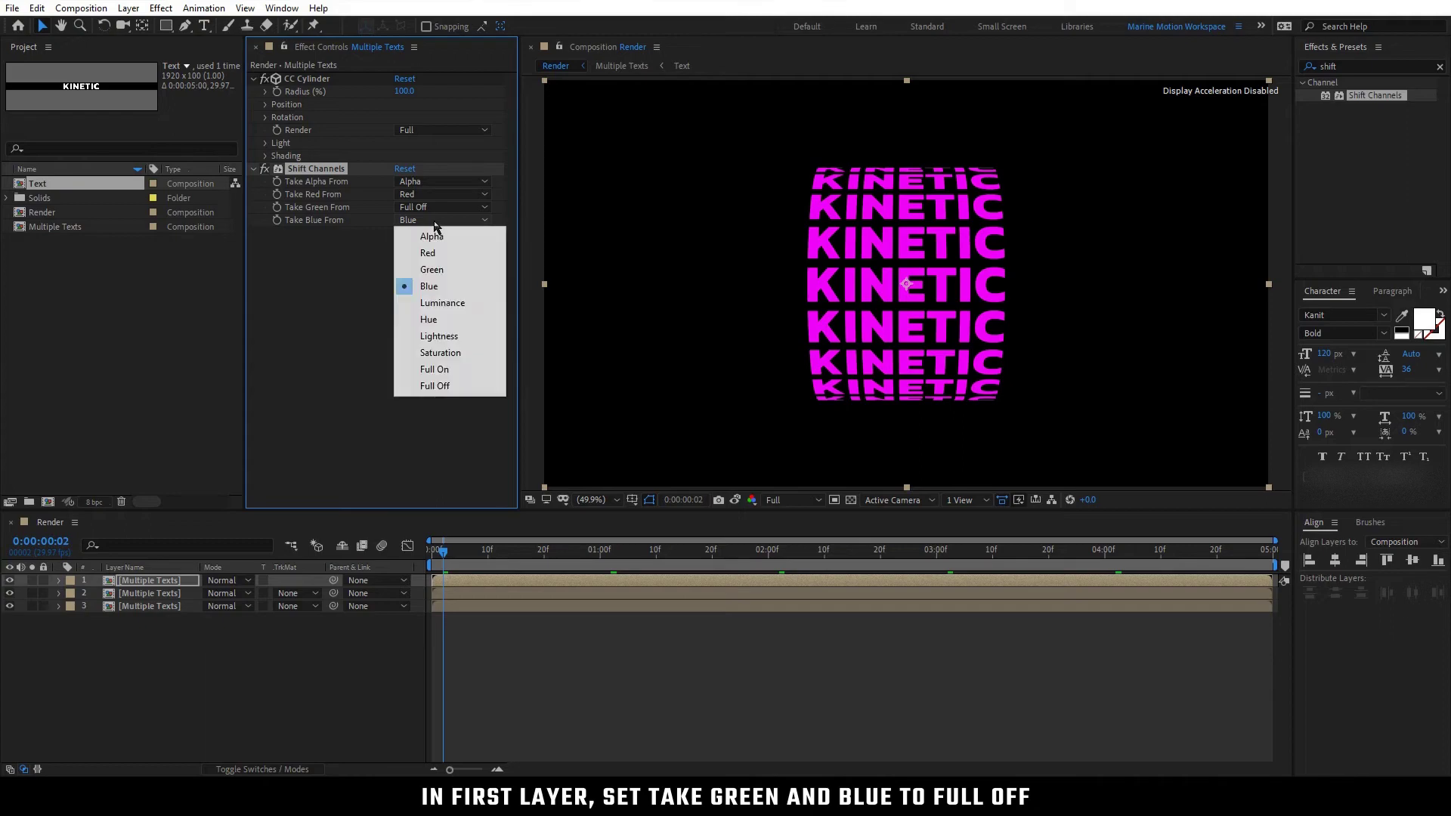
left_click(466, 387)
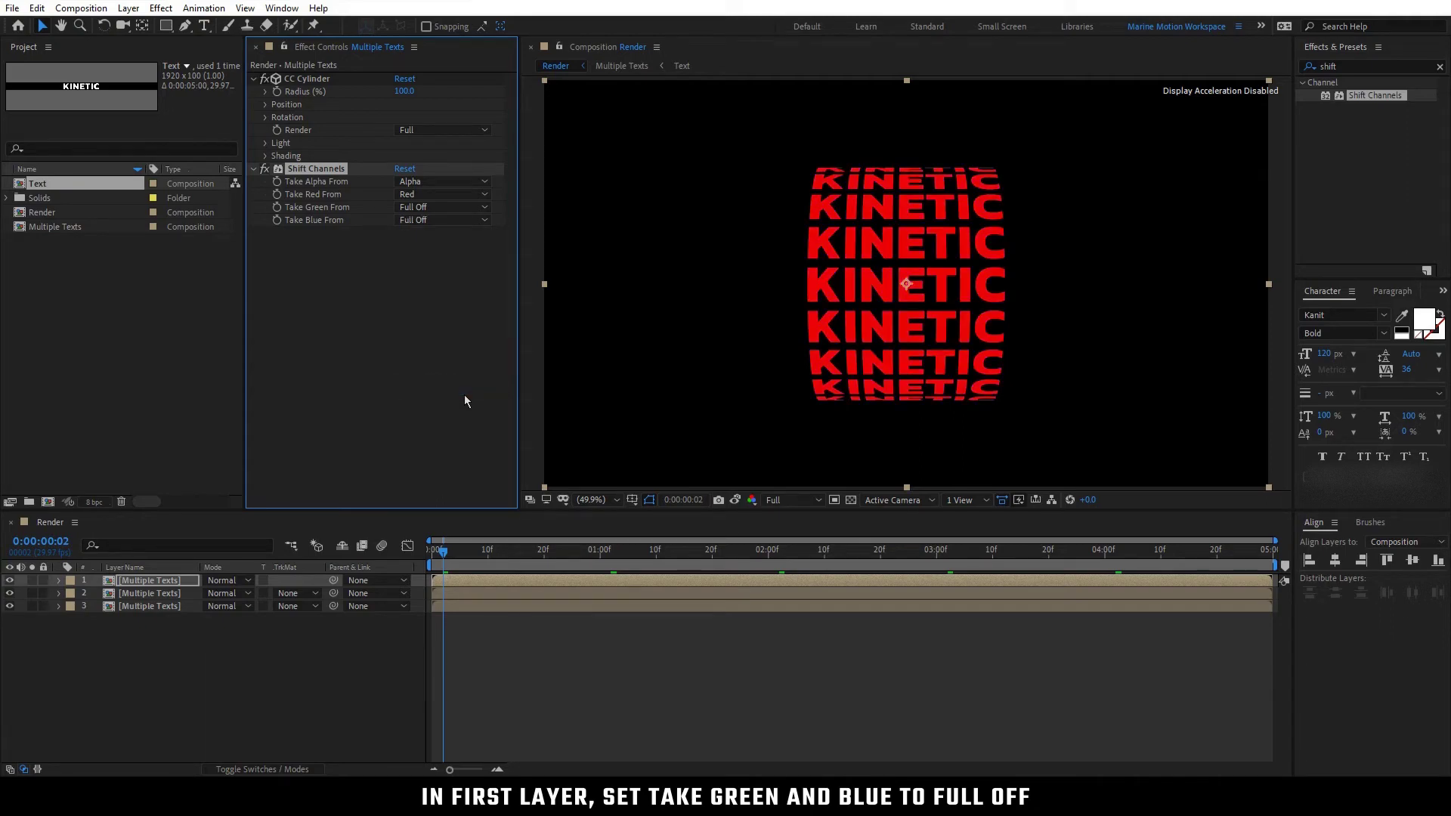
On layer 2, set Shift Channels' Take Red From and Take Blue From to Full Off
left_click(164, 594)
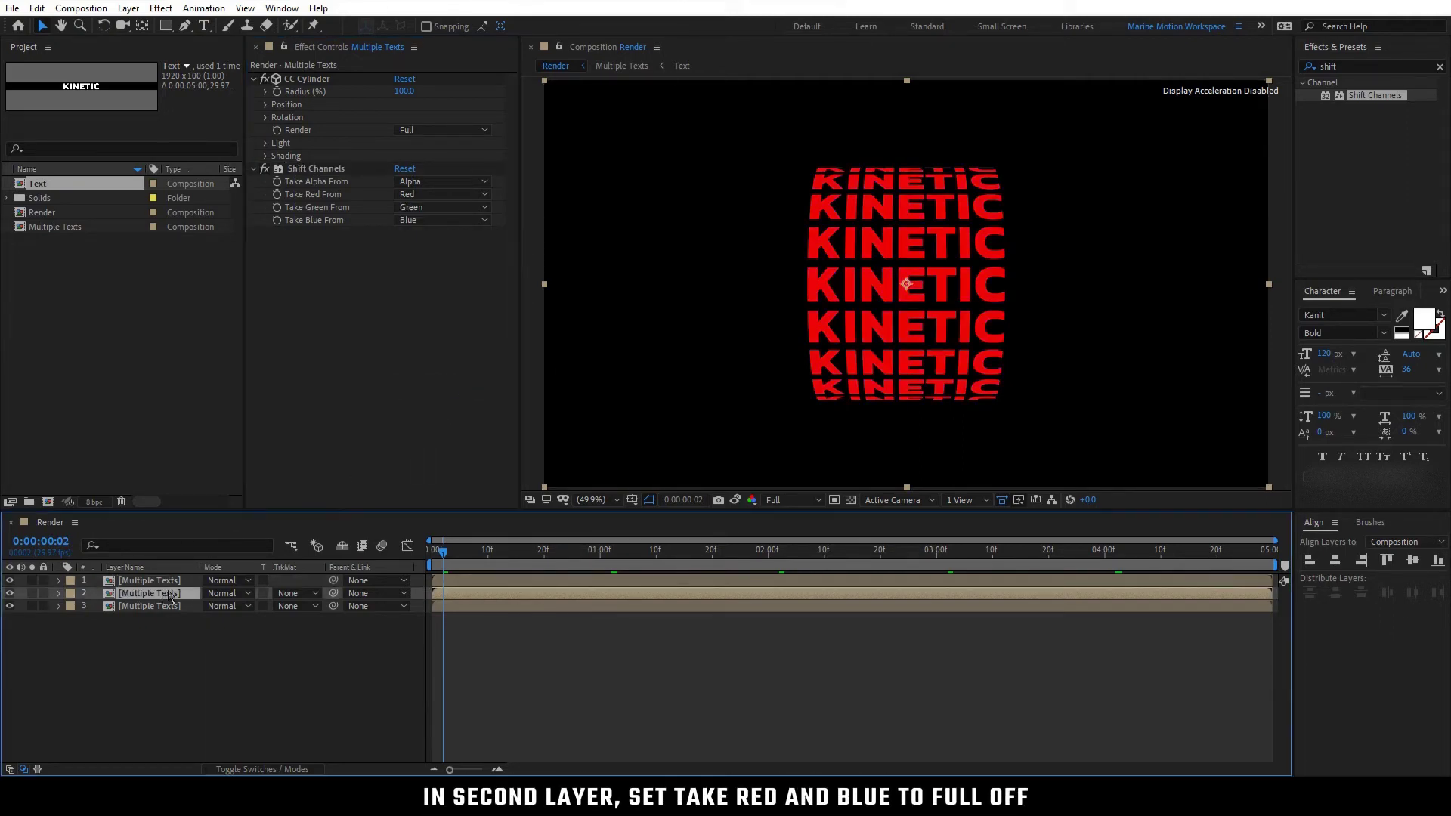
left_click(432, 196)
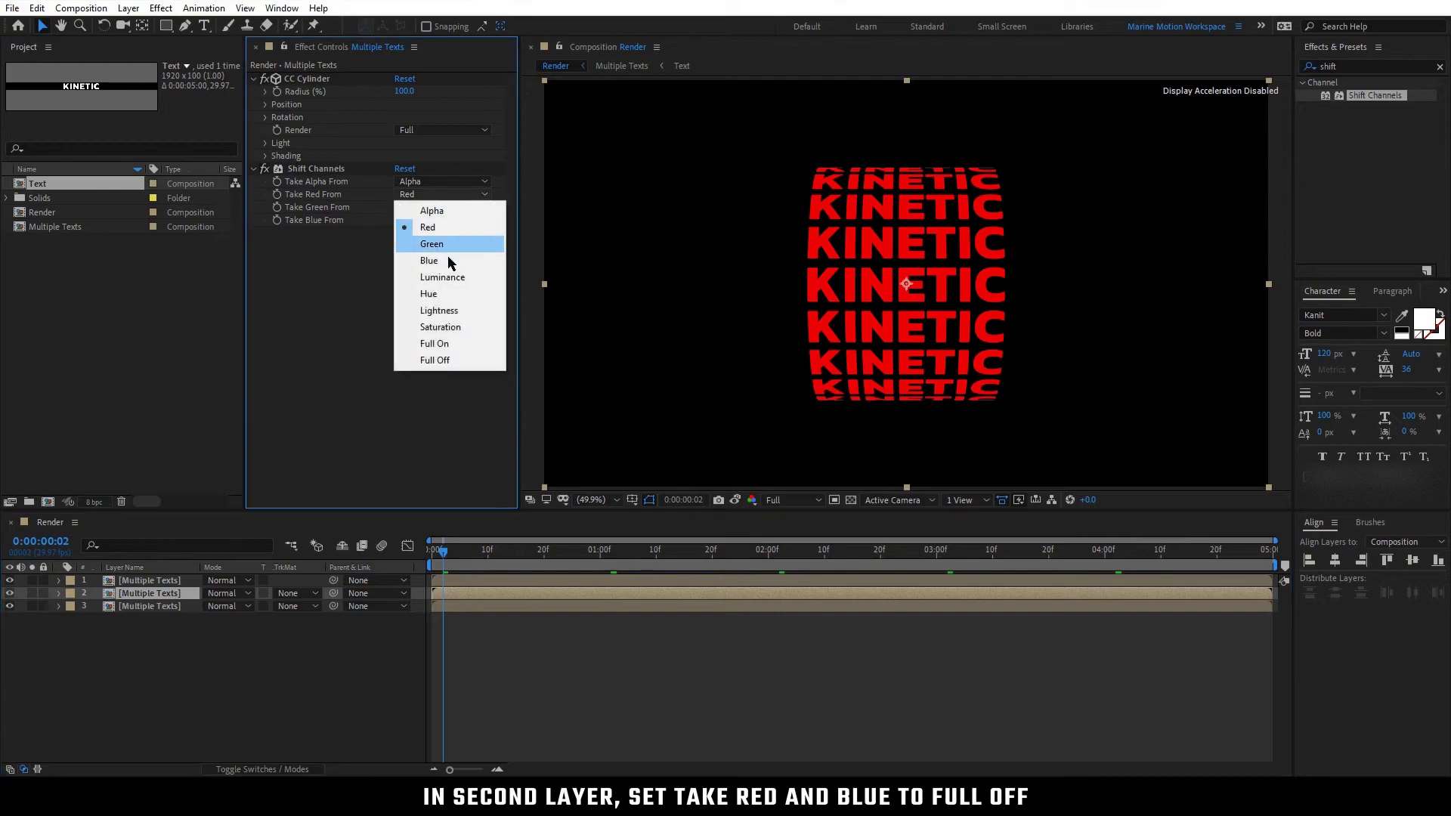
left_click(450, 361)
left_click(425, 221)
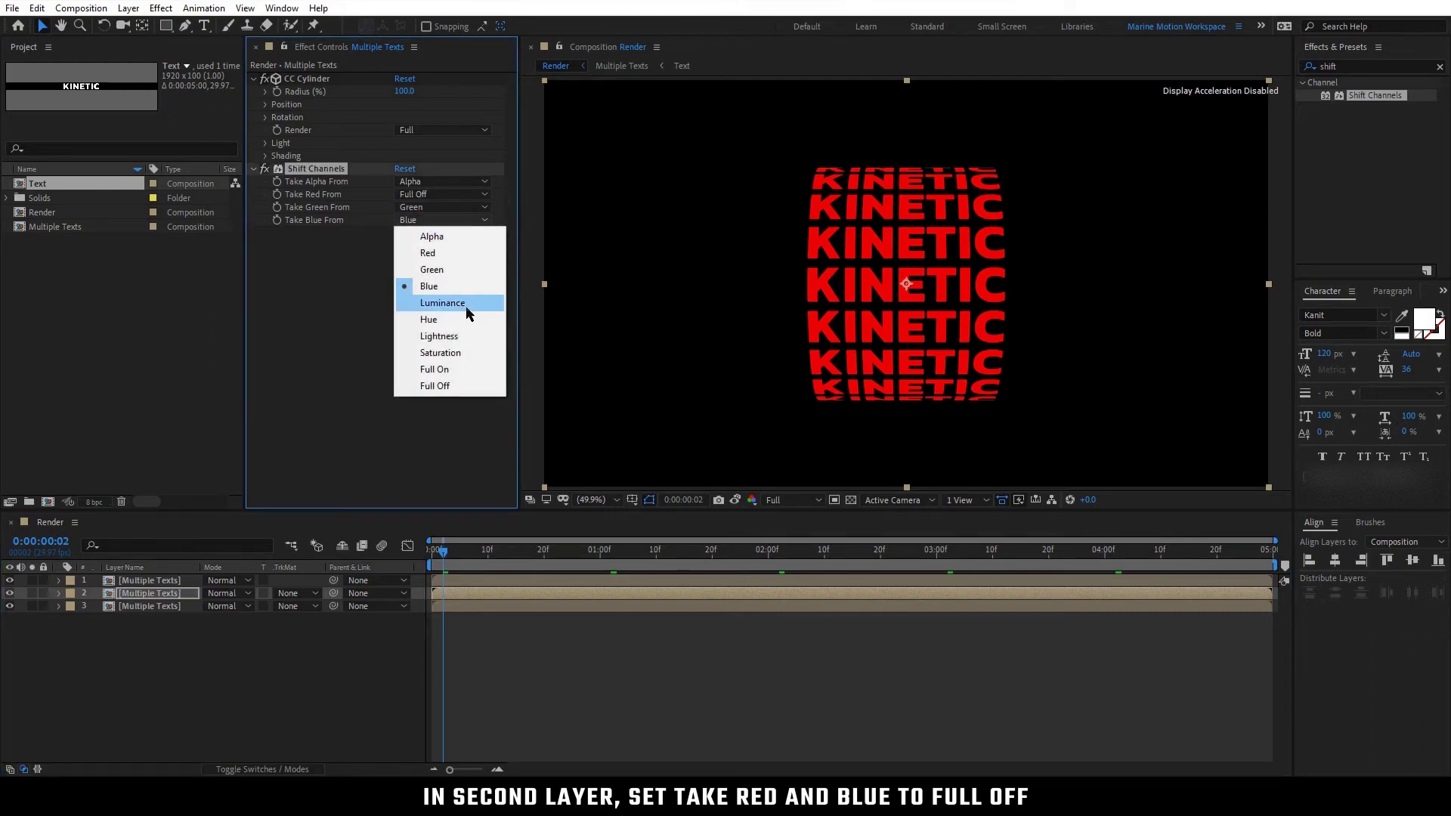
left_click(464, 387)
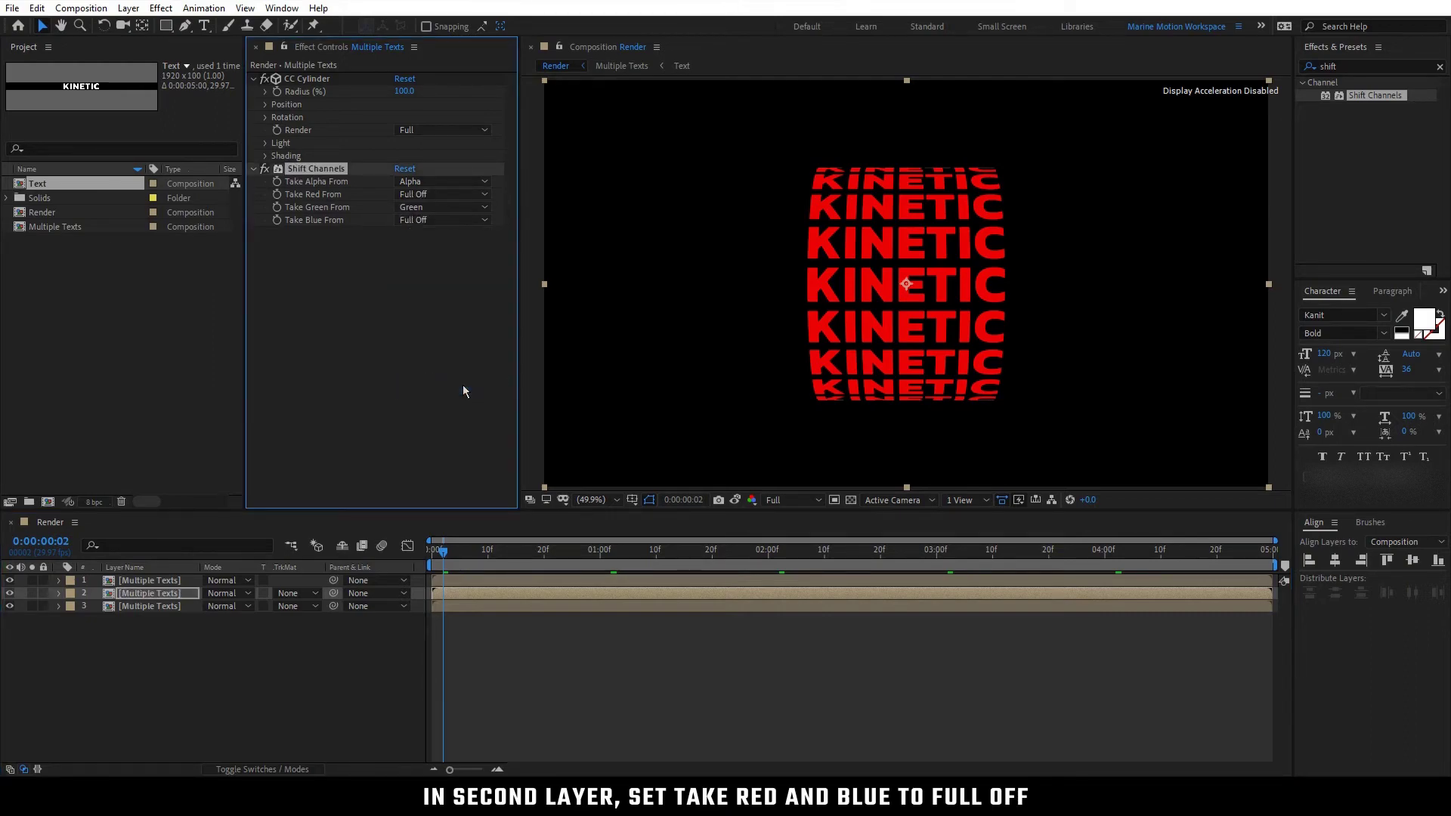
On layer 3, set Shift Channels' Take Red From and Take Green From to Full Off
left_click(181, 607)
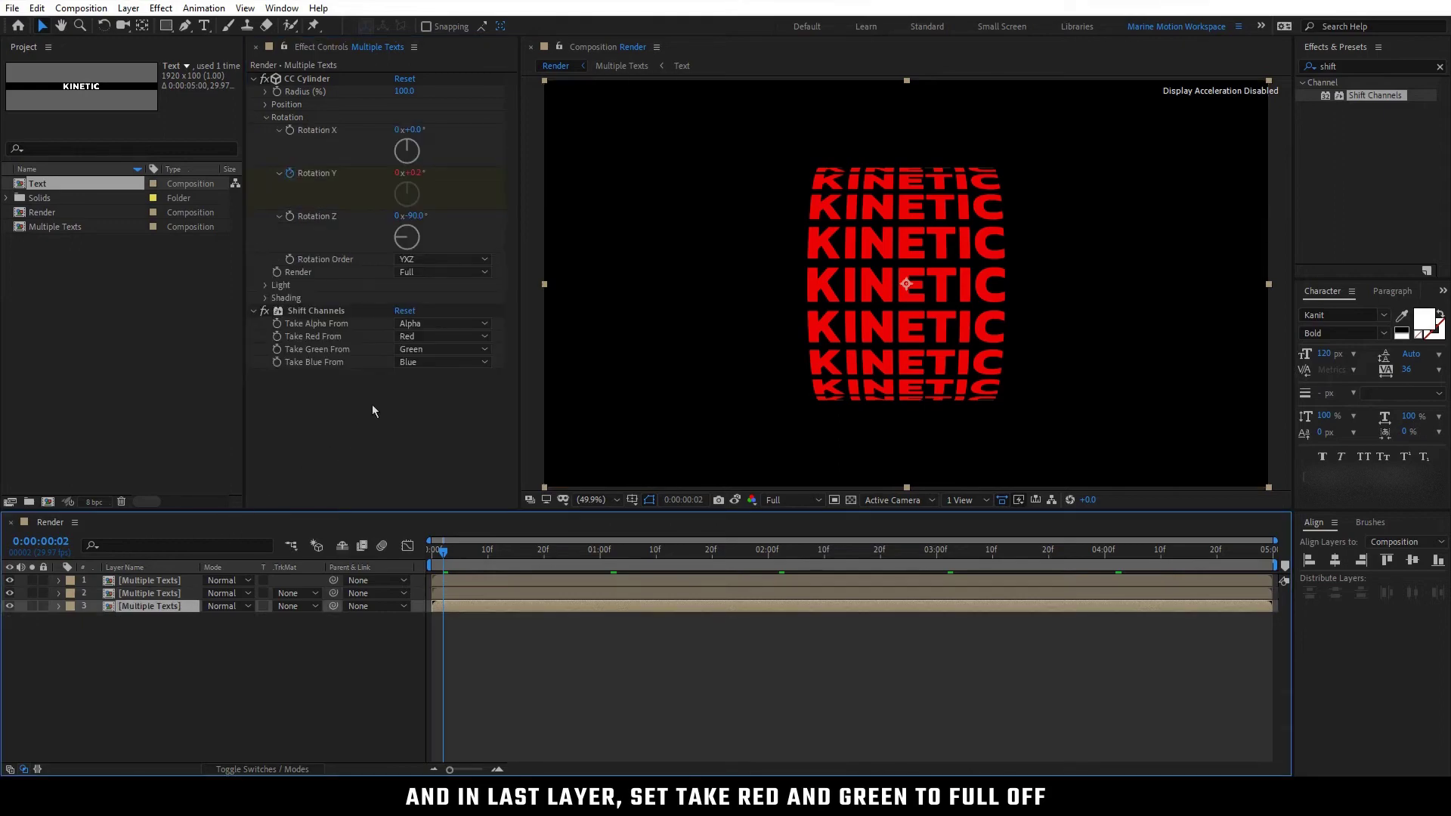
left_click(427, 336)
left_click(448, 502)
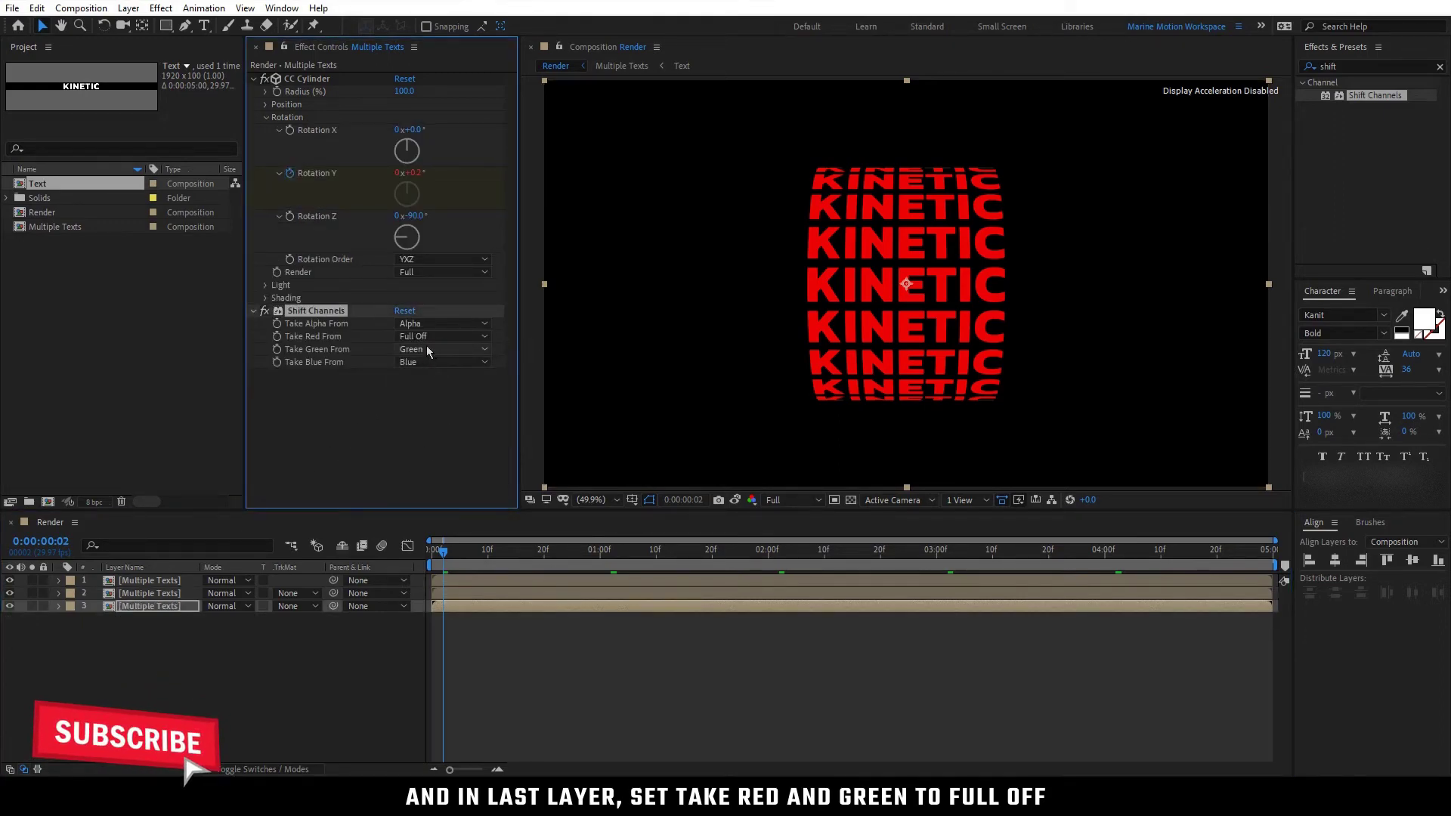
left_click(442, 349)
left_click(446, 516)
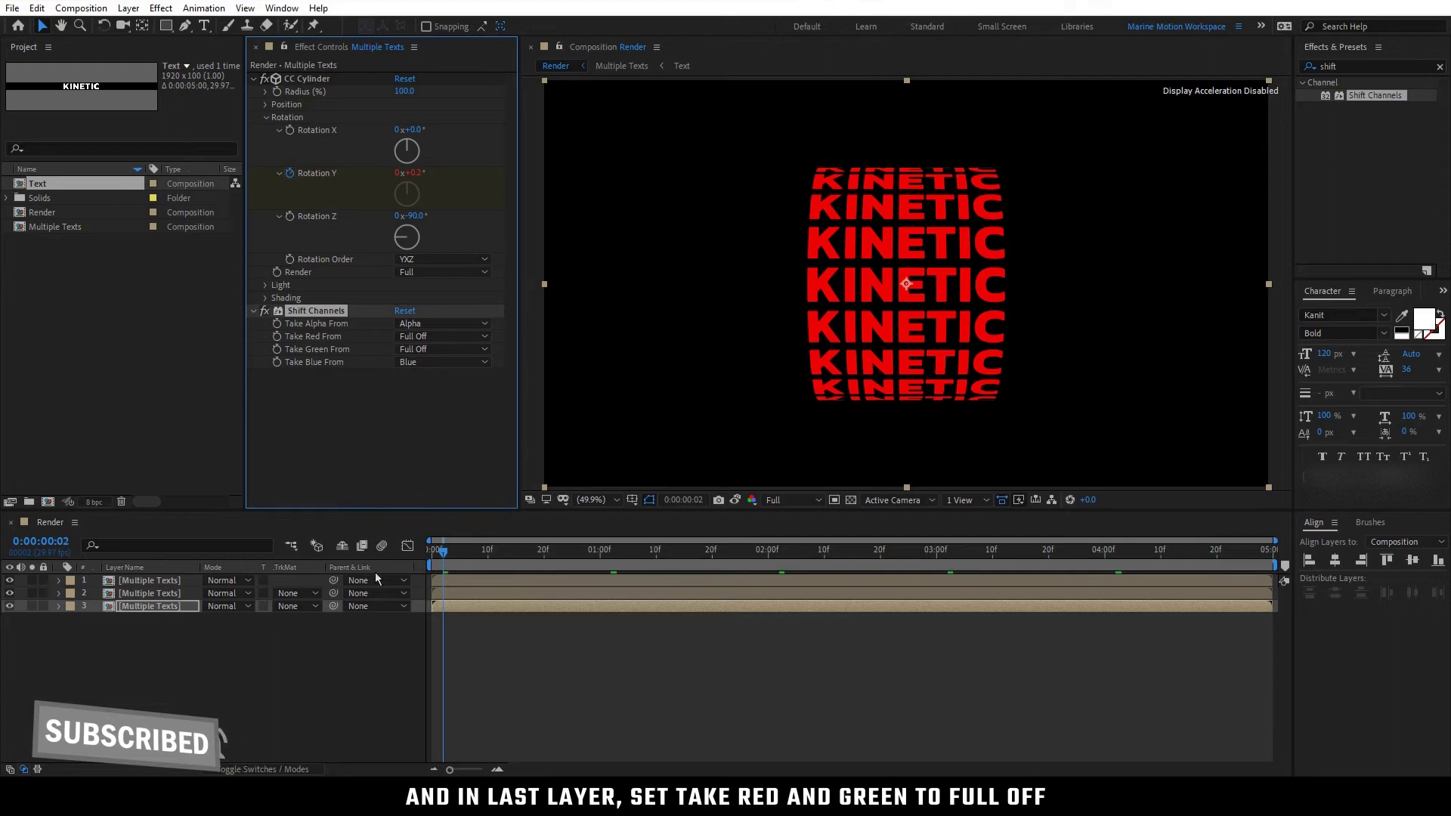
left_click(261, 651)
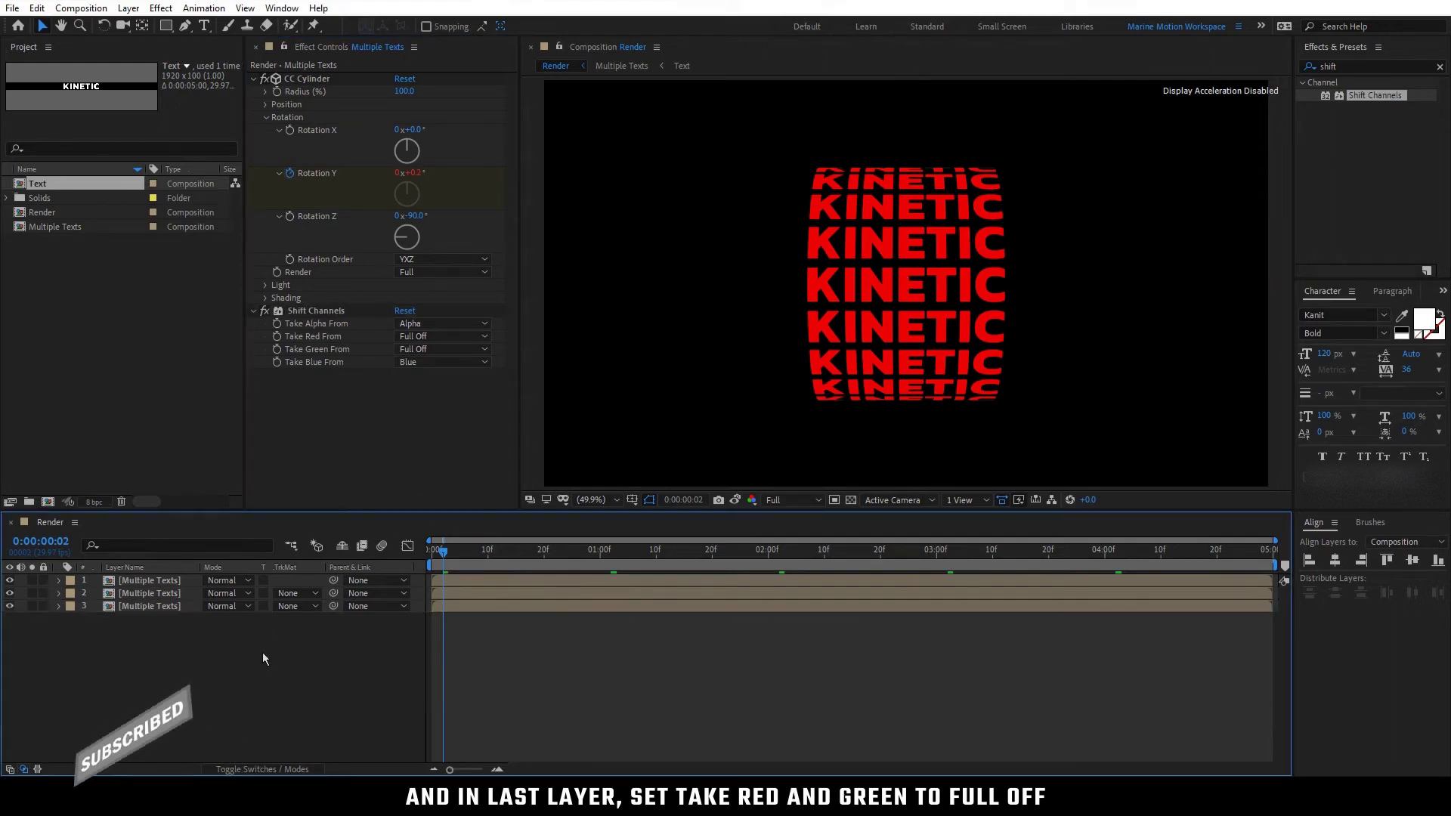
Set the blending mode of layers 1 and 2 to Add
left_click(169, 580)
left_click(171, 593, "shift")
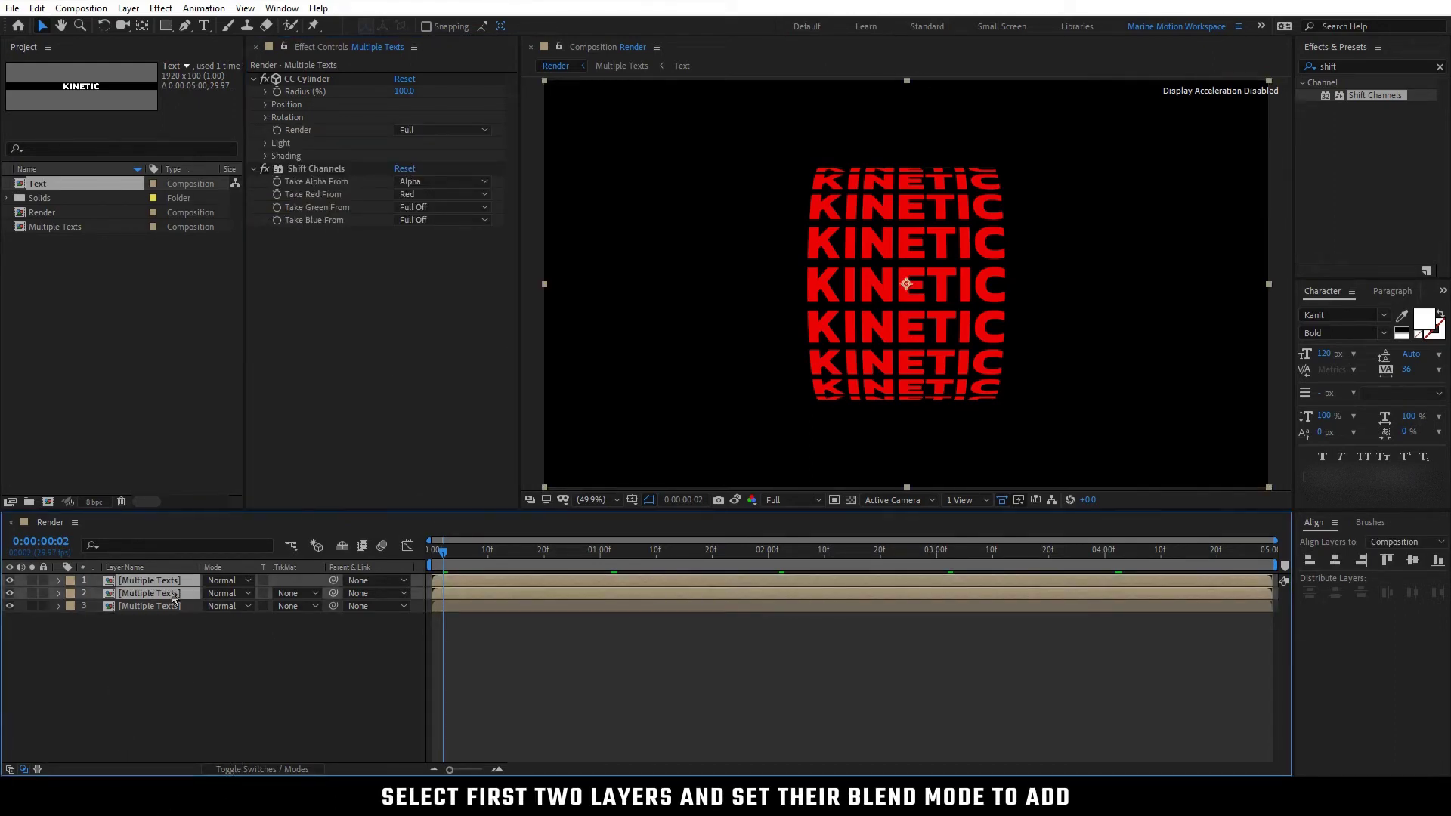
left_click(249, 581)
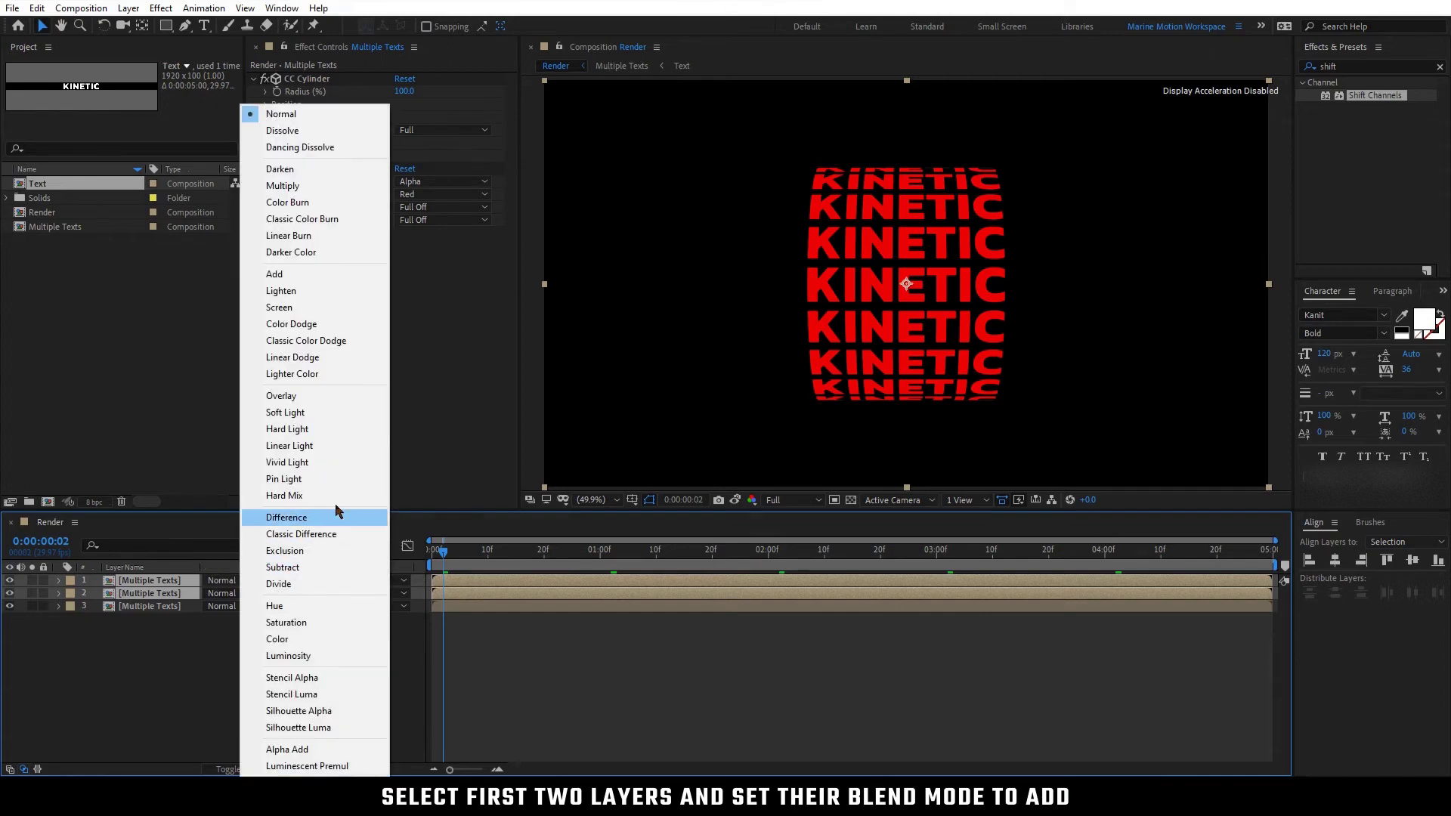
left_click(347, 275)
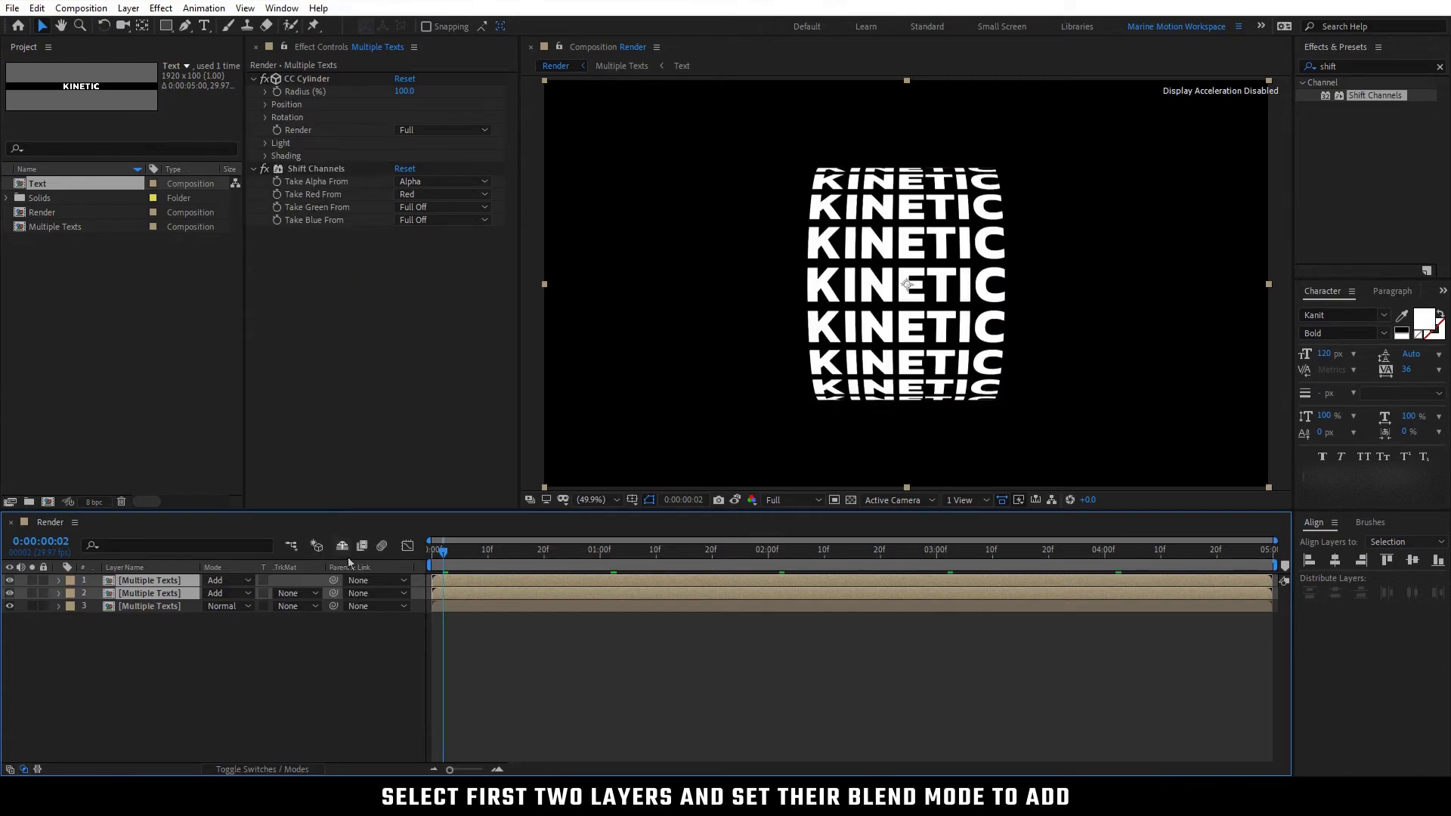
left_click(348, 632)
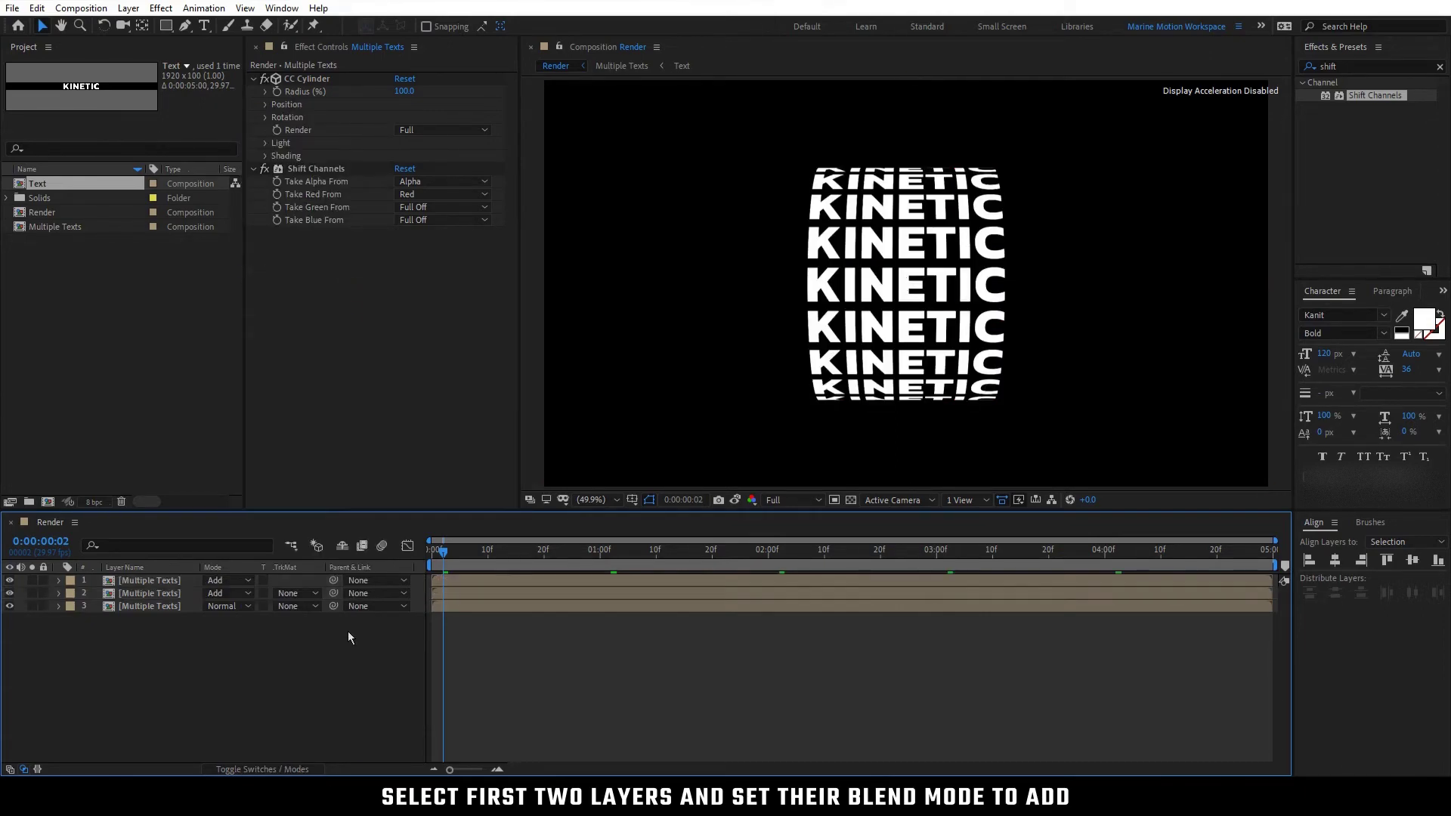
Offset layer 2 to start one frame later than layer 1, and layer 3 to start two frames later than layer 1
left_click(488, 557)
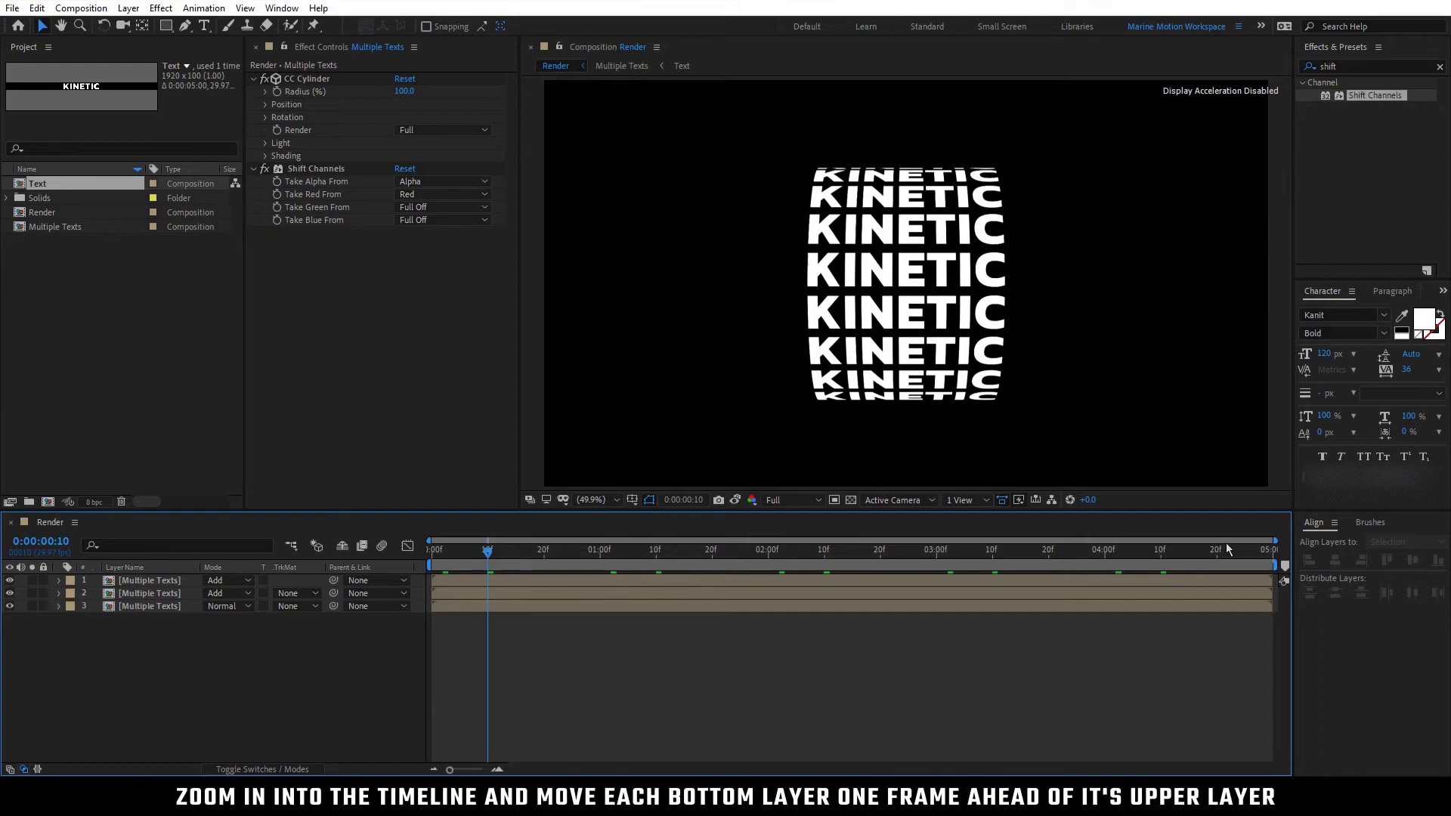
left_click_drag(1273, 539, 559, 541)
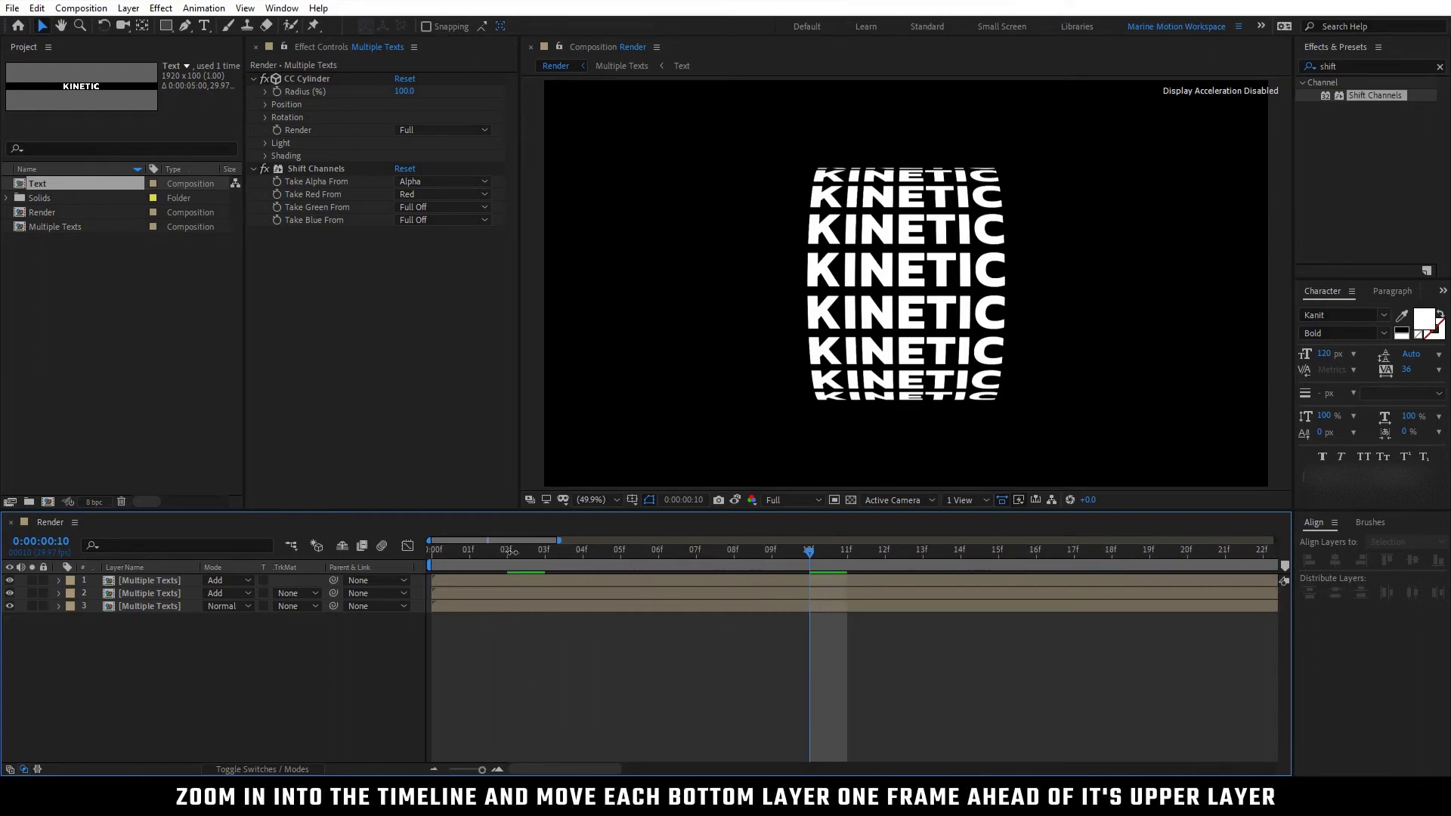
left_click(454, 598)
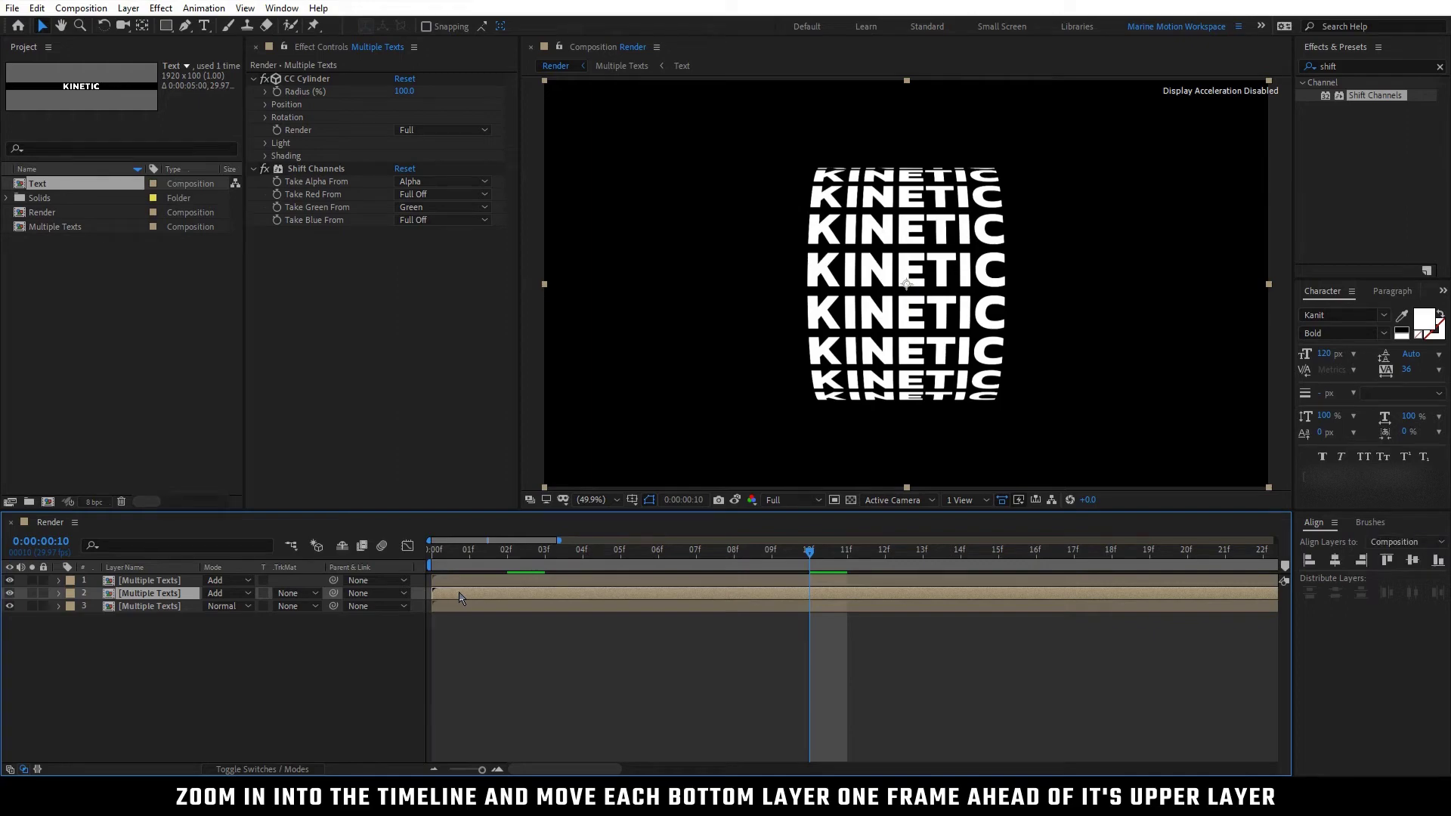
key("alt+Page_Down")
left_click(445, 605)
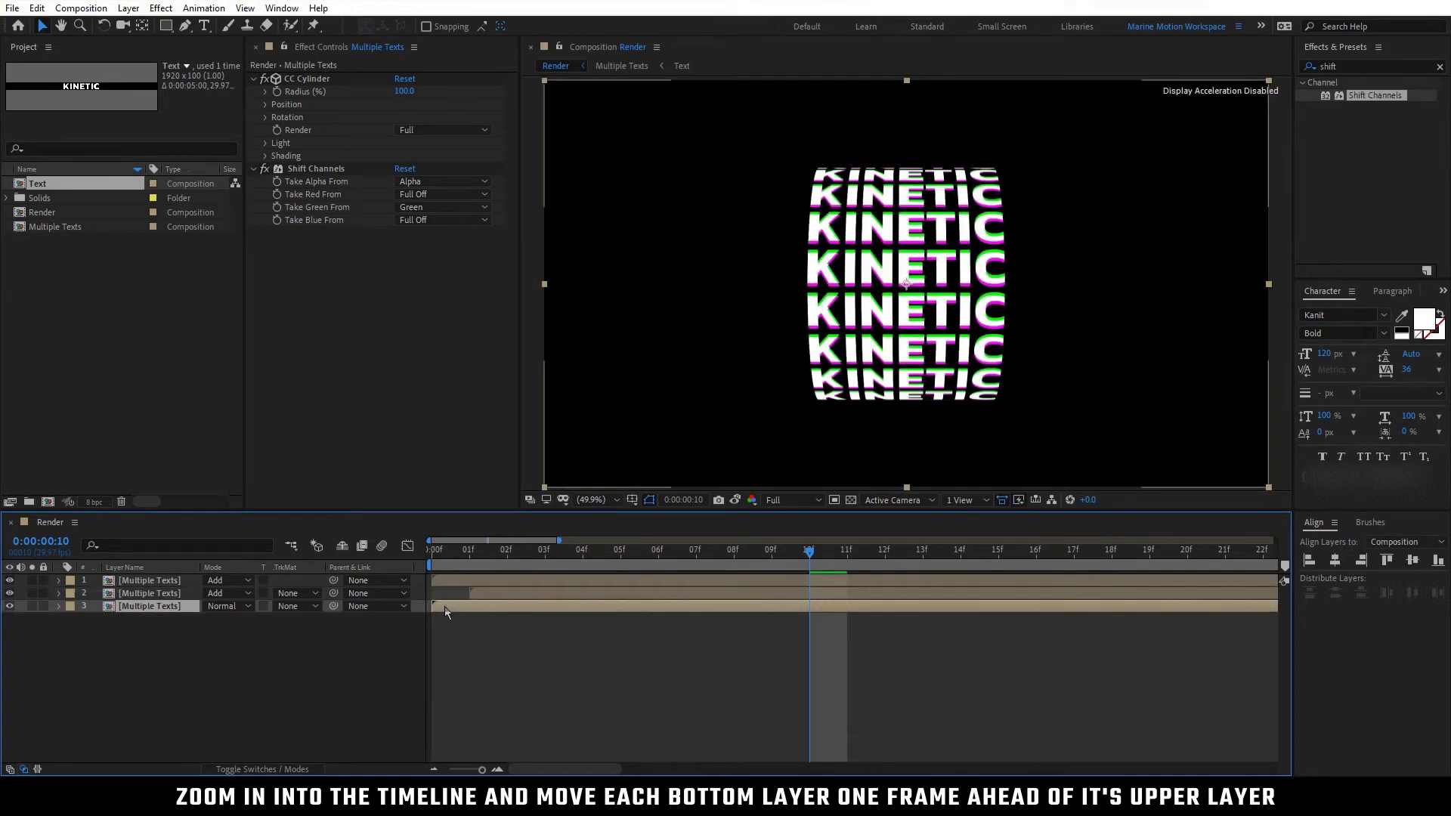
key("alt+Page_Down")
key("alt+Page_Down")
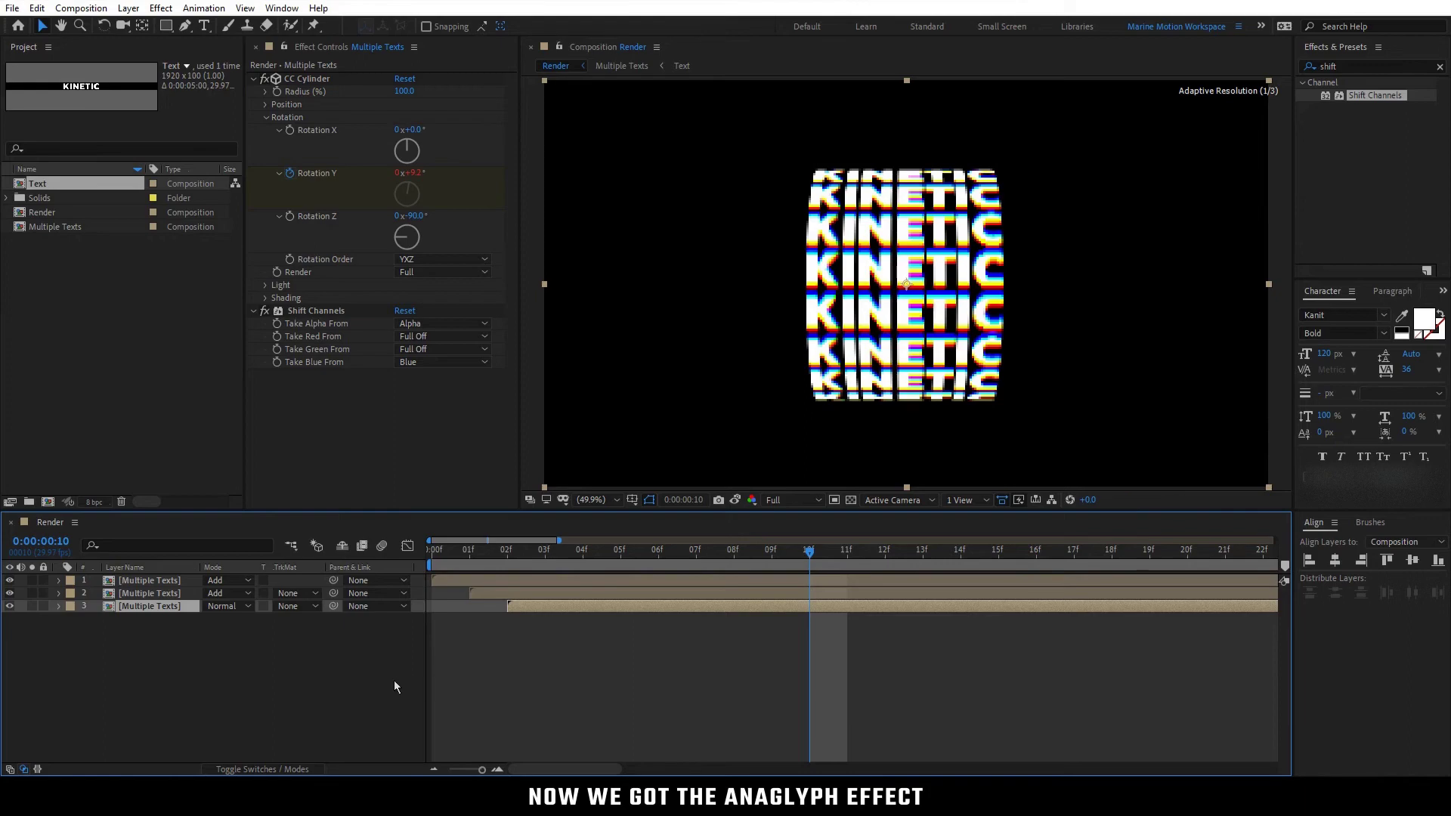
left_click(368, 686)
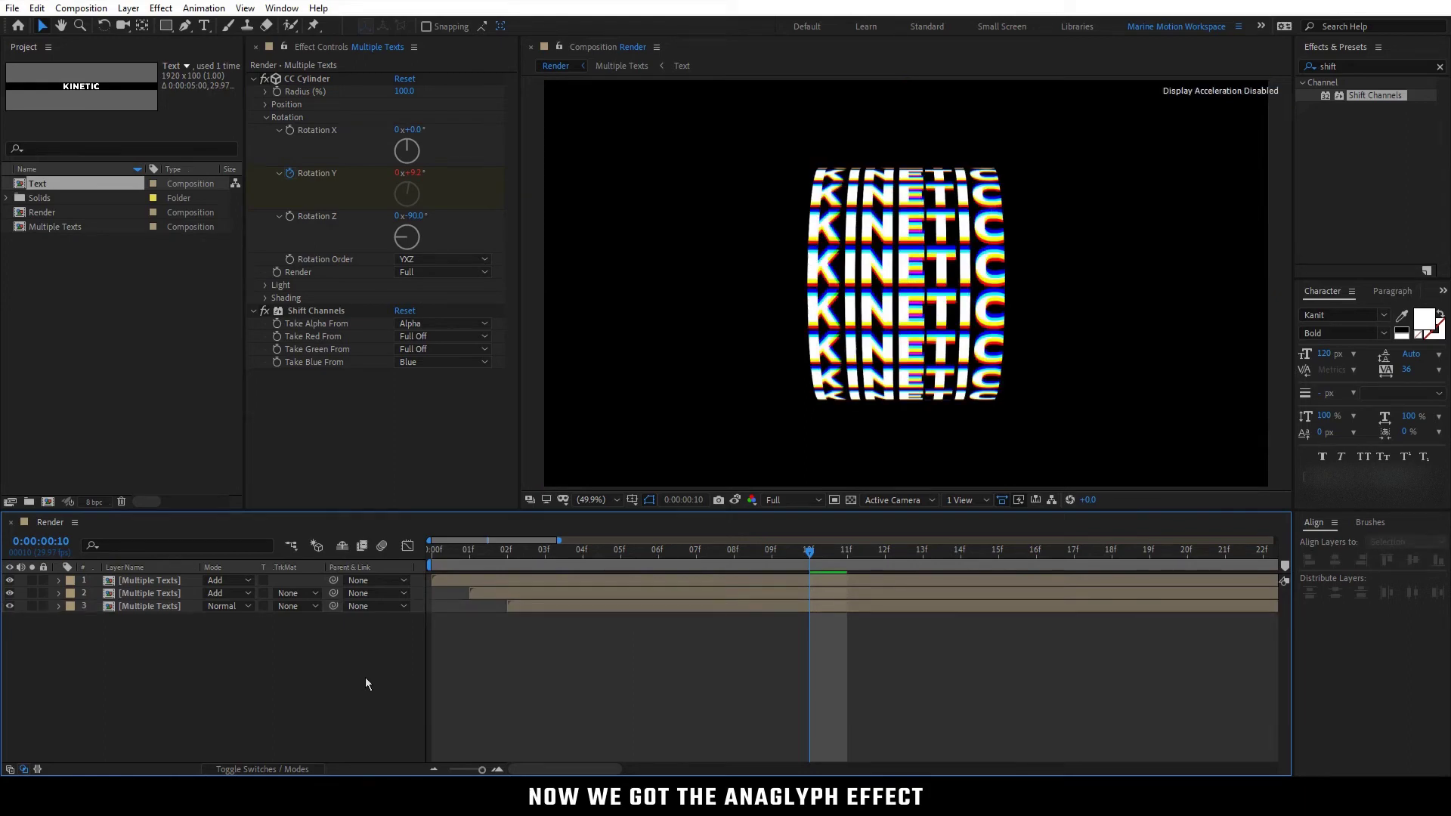
left_click_drag(481, 771, 446, 771)
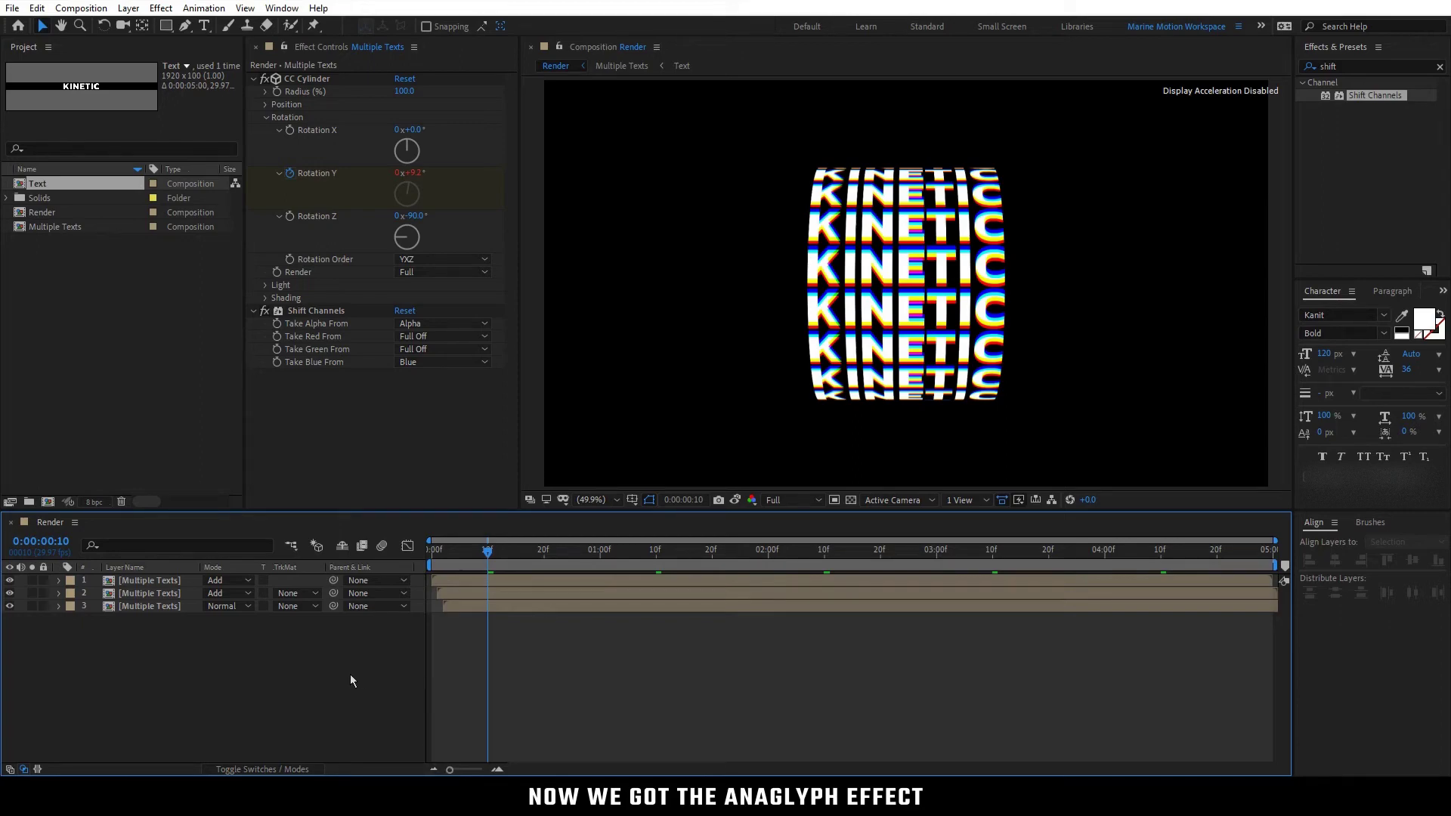
Pre-compose all three Multiple Texts layers into a new composition named Cylinder Text
left_click_drag(157, 622, 180, 581)
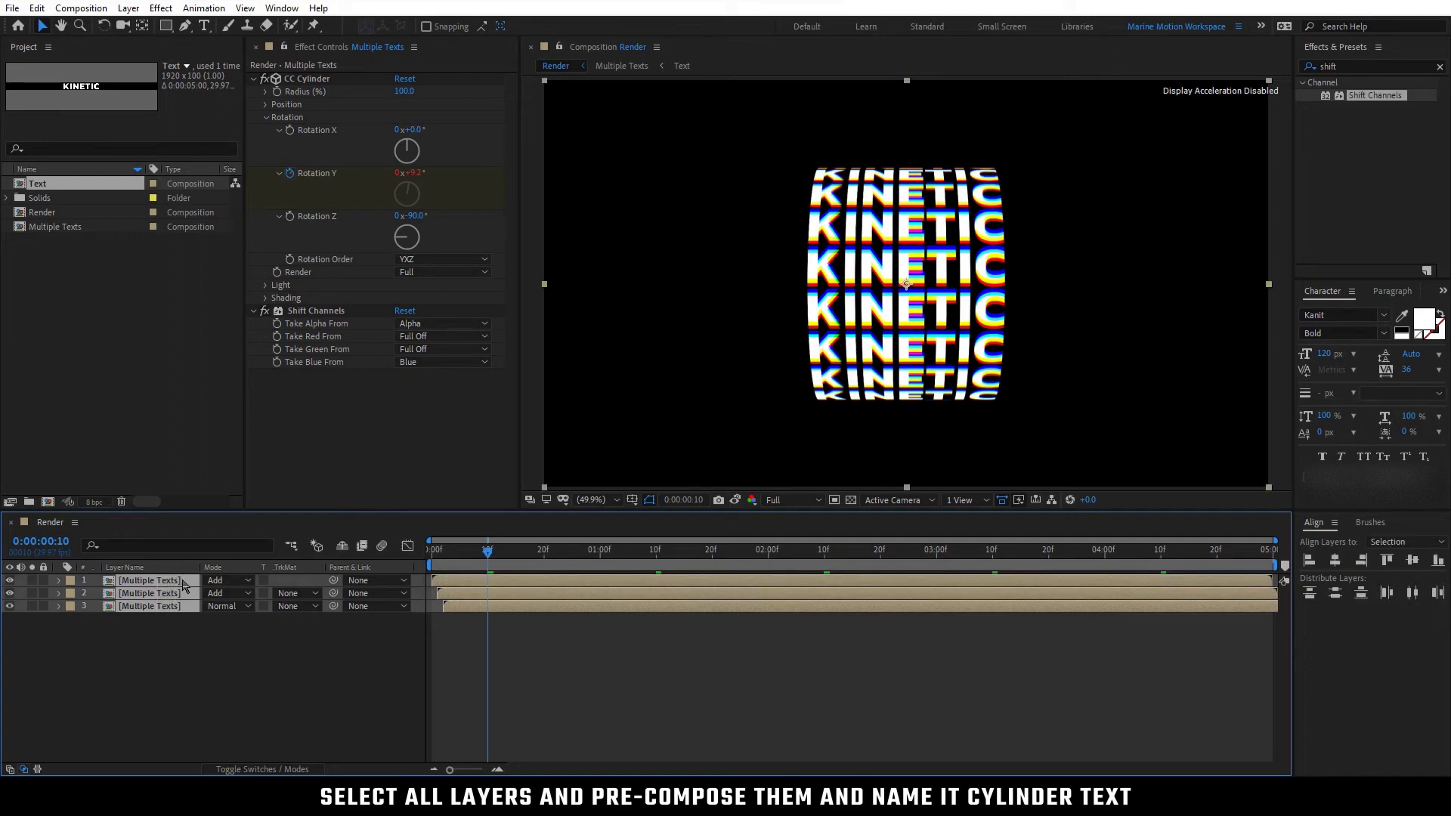
right_click(183, 585)
left_click(280, 499)
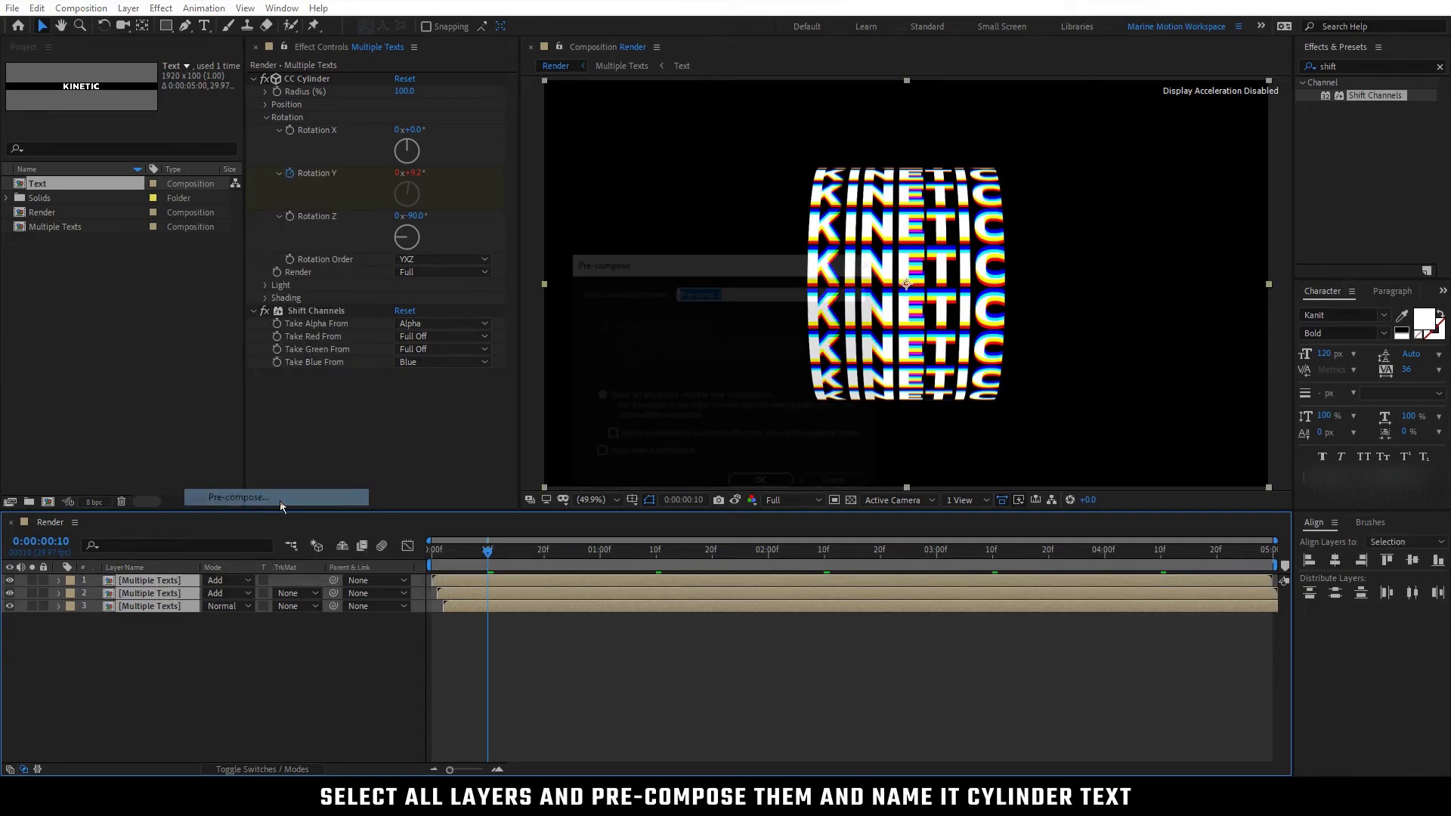
type("Cylinder Text")
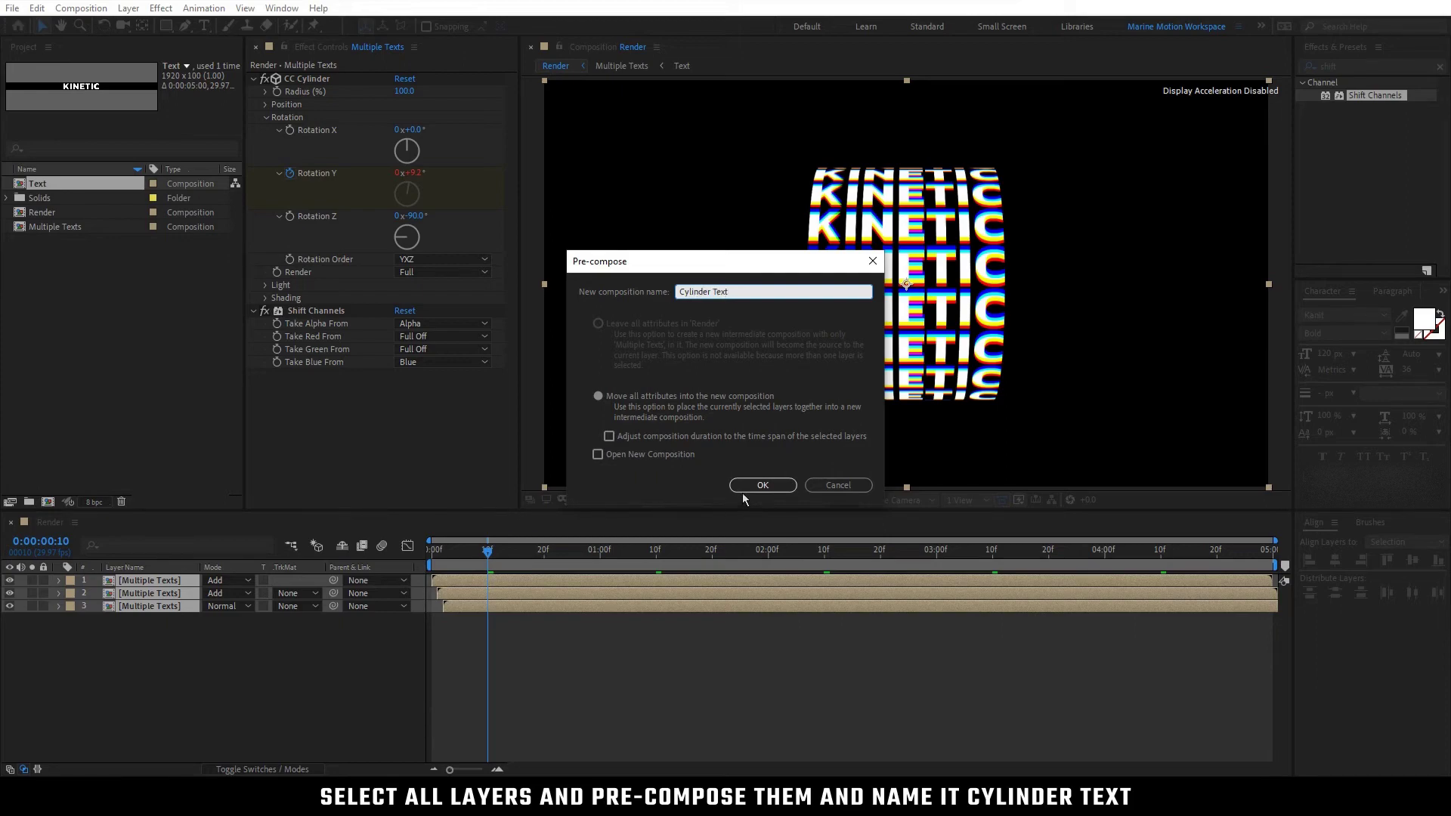
left_click(762, 485)
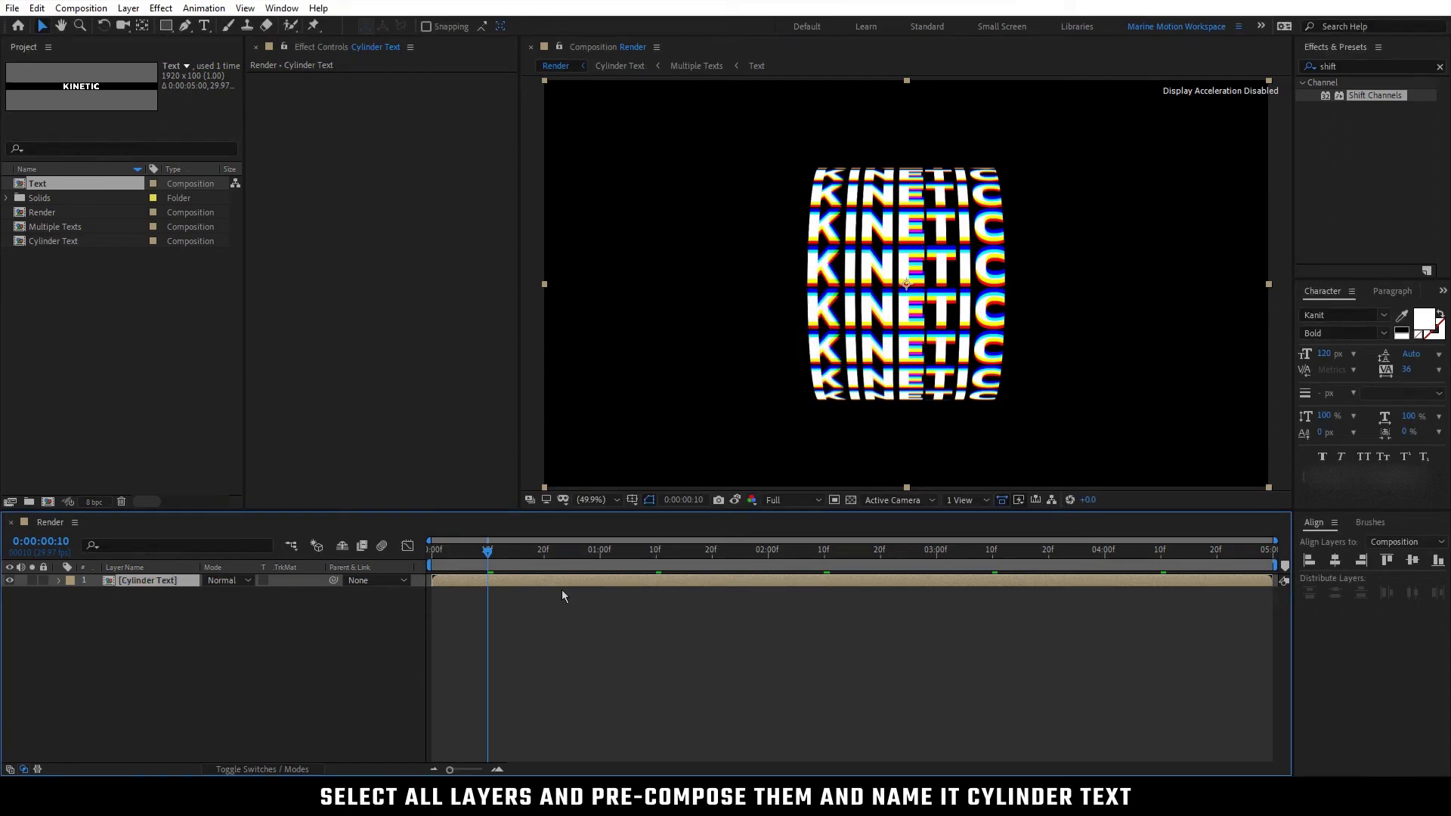
left_click(335, 632)
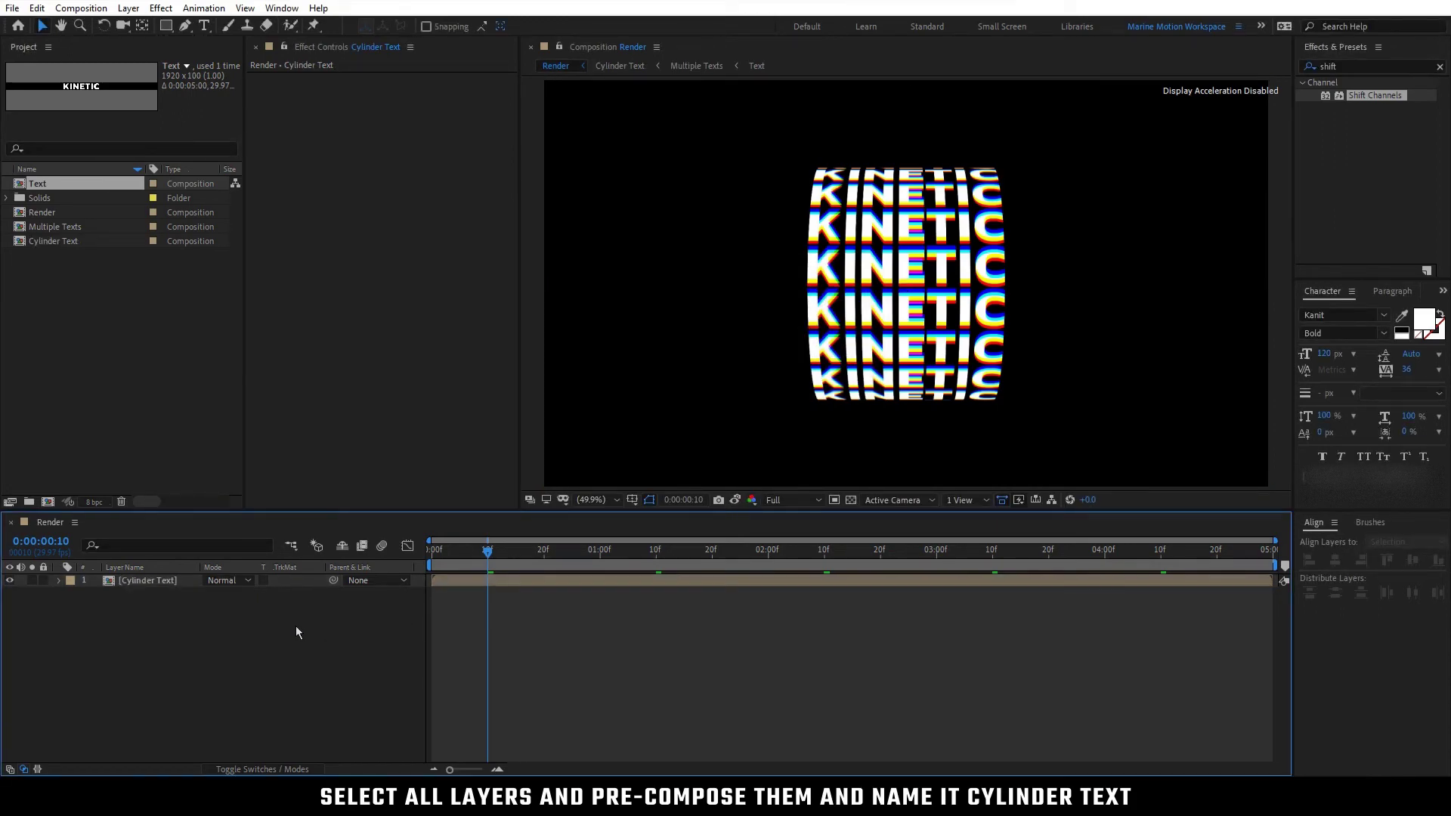
Show the proportional grid and draw a white rectangle spanning the full frame width across the middle rows of the cylinder text
left_click(631, 500)
left_click(637, 535)
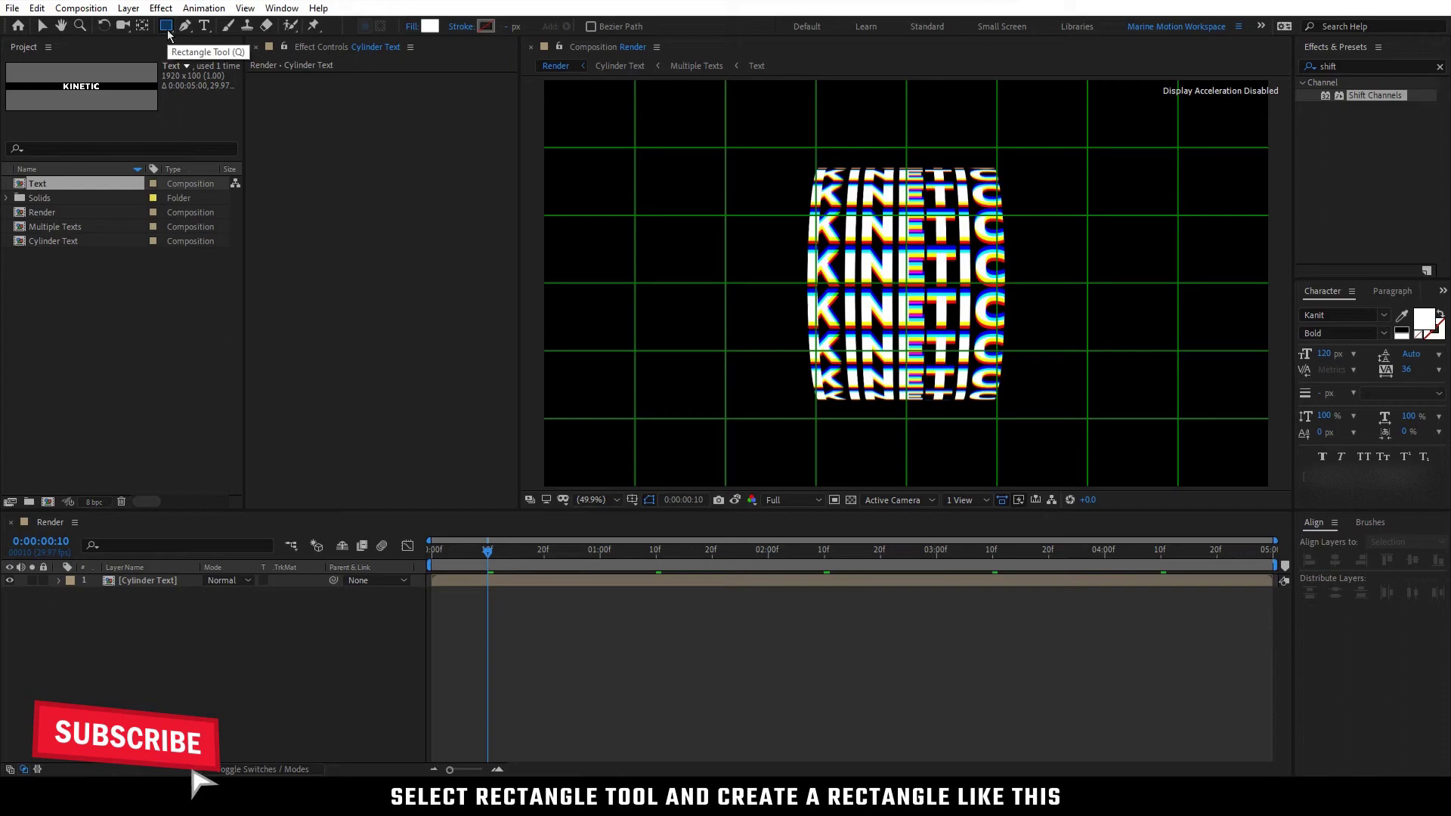
mouse_move(537, 205)
left_mouse_down()
mouse_move(1272, 205)
mouse_move(1278, 360)
left_mouse_up()
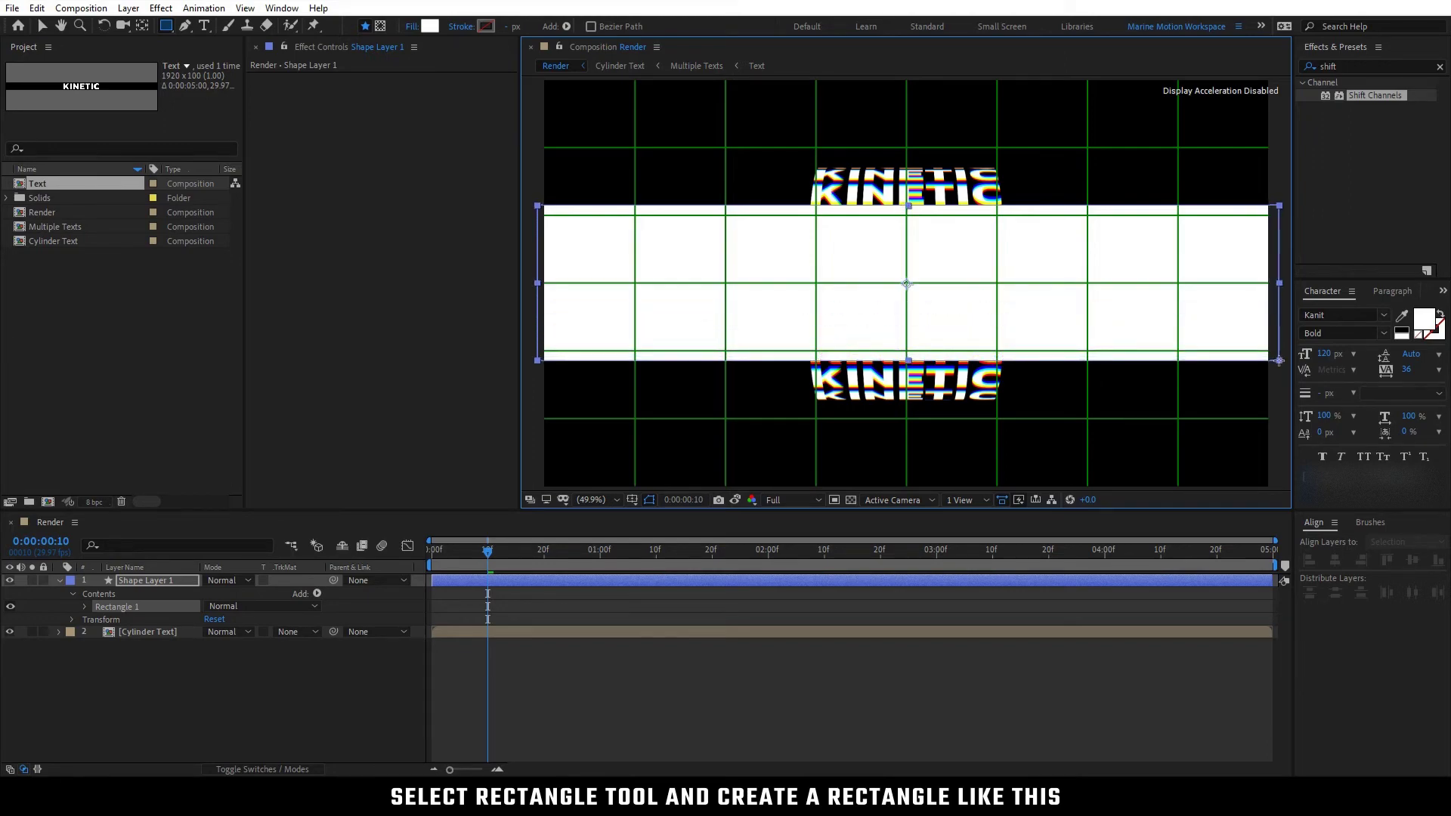
left_click_drag(1278, 361, 1280, 361)
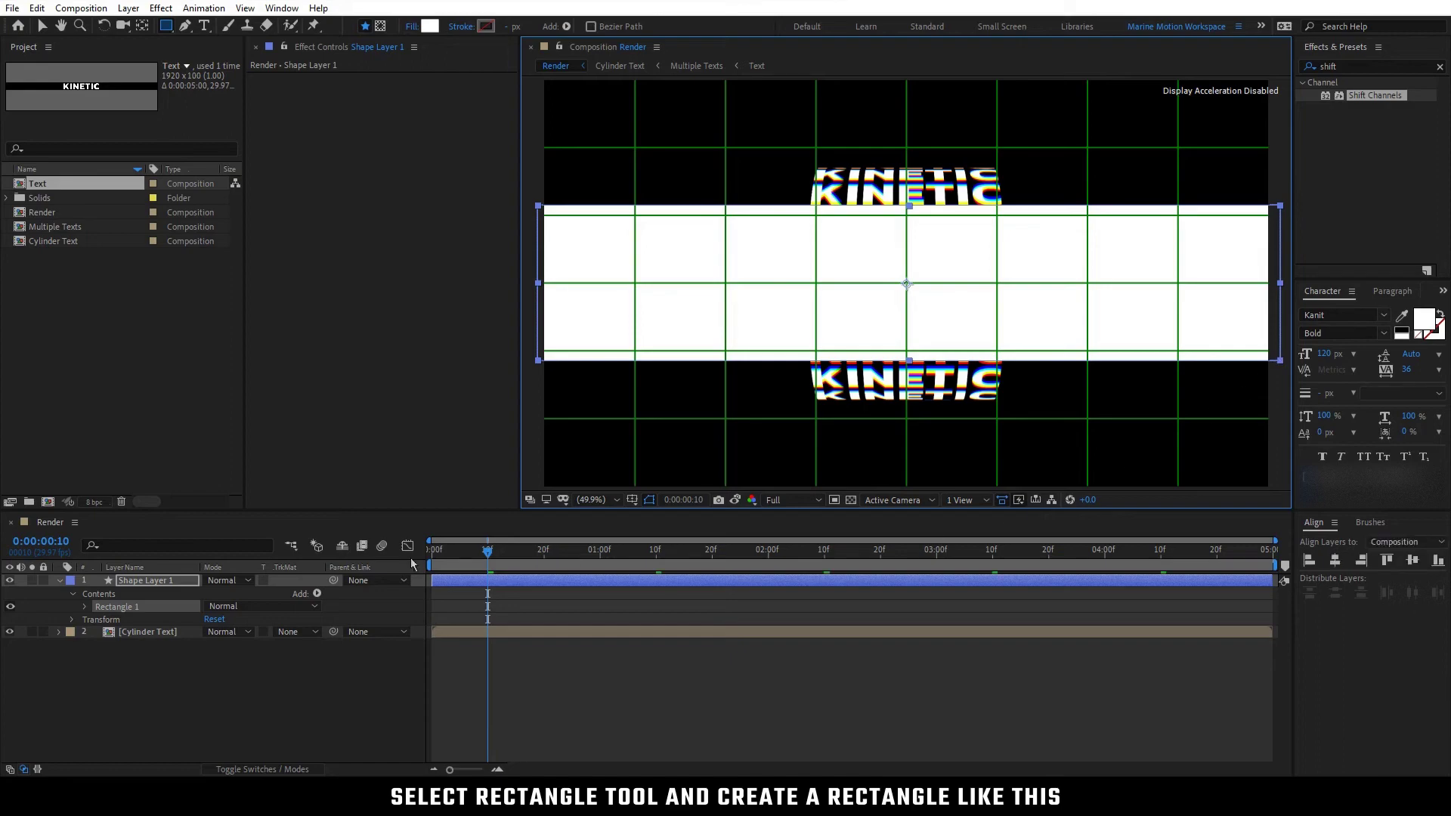
left_click(176, 581)
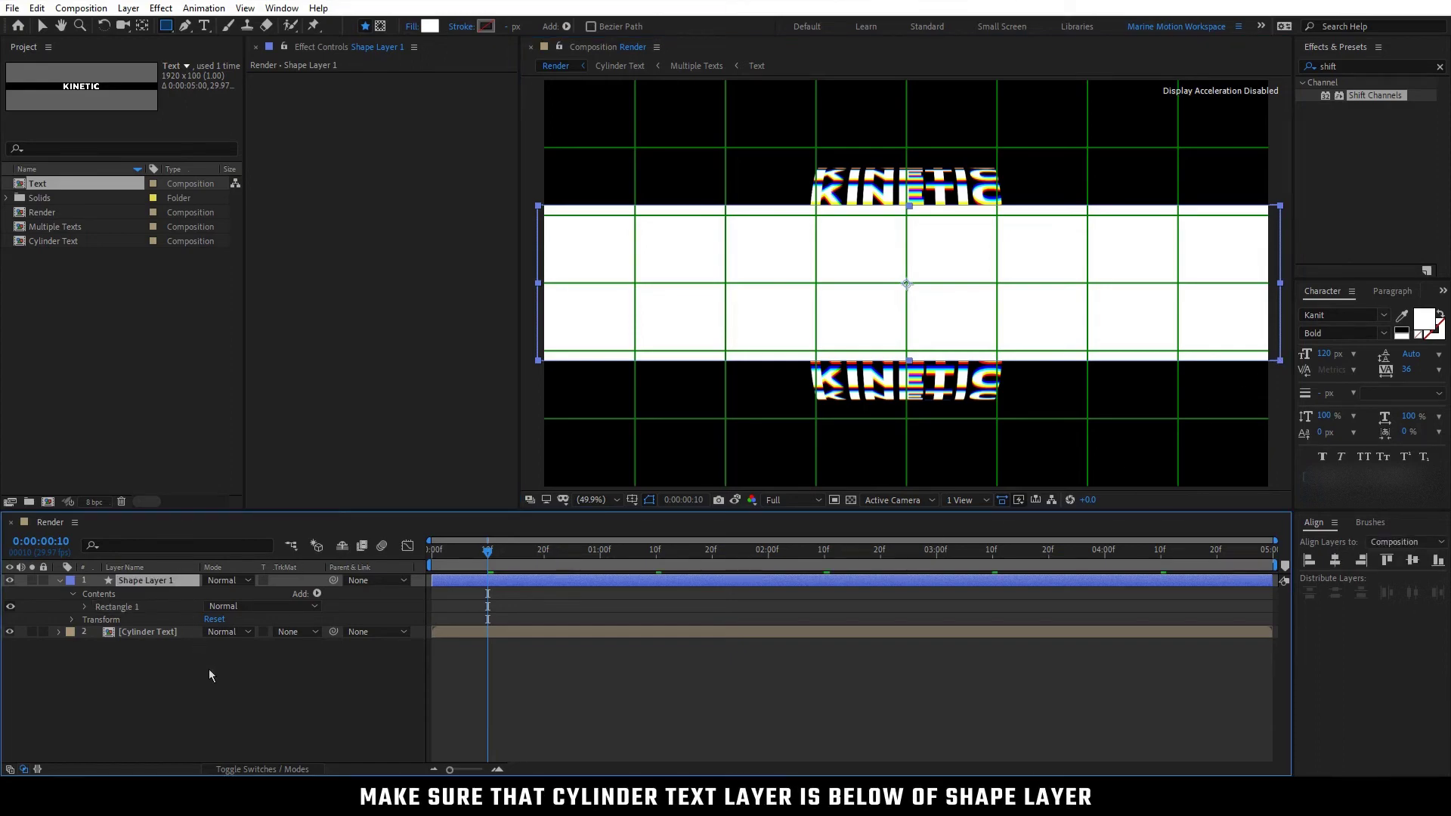
left_click(60, 581)
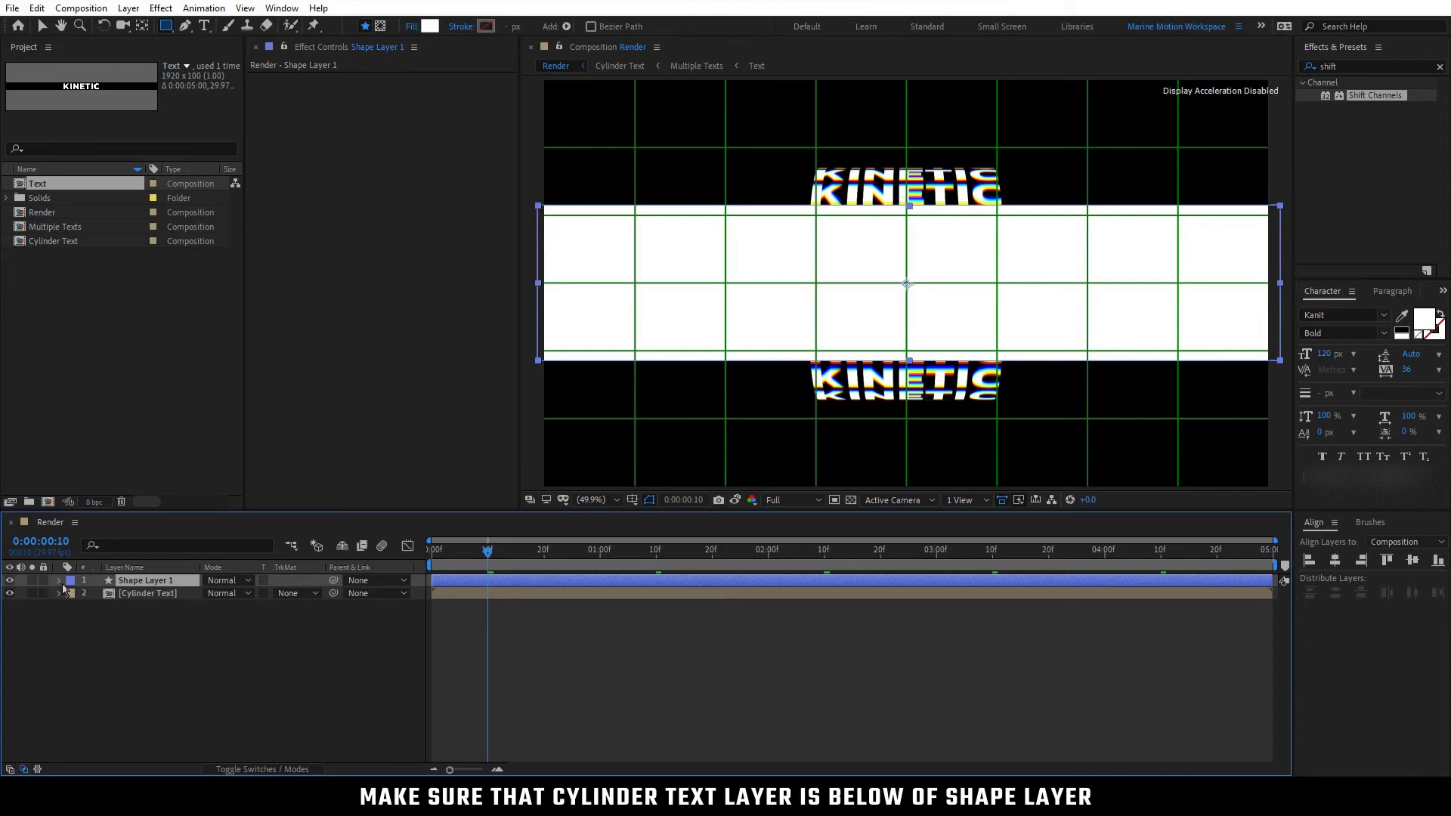
left_click(120, 619)
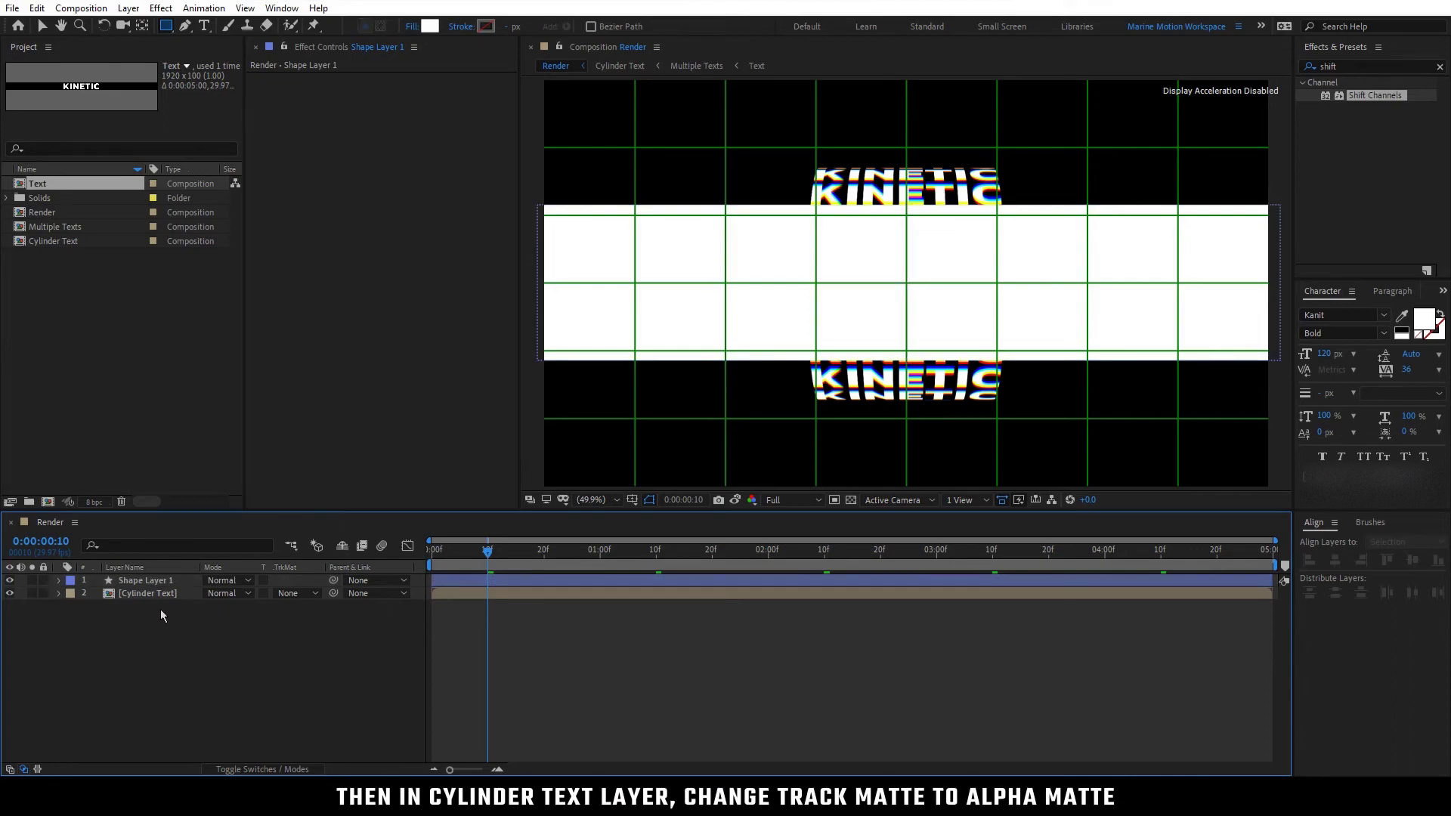
Set the Cylinder Text layer's track matte to Alpha Matte "Shape Layer 1" and hide the proportional grid
left_click(294, 594)
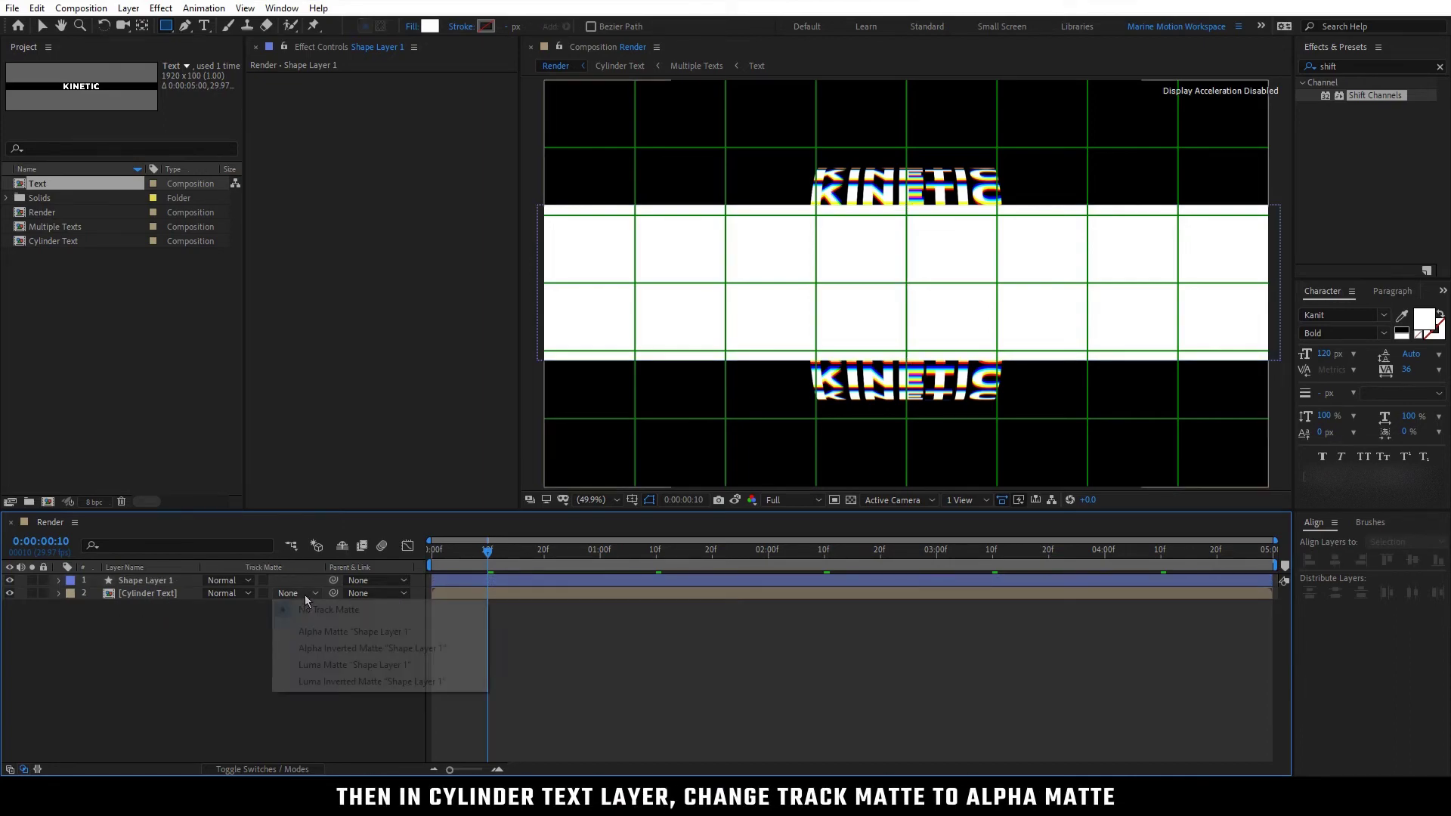
left_click(326, 634)
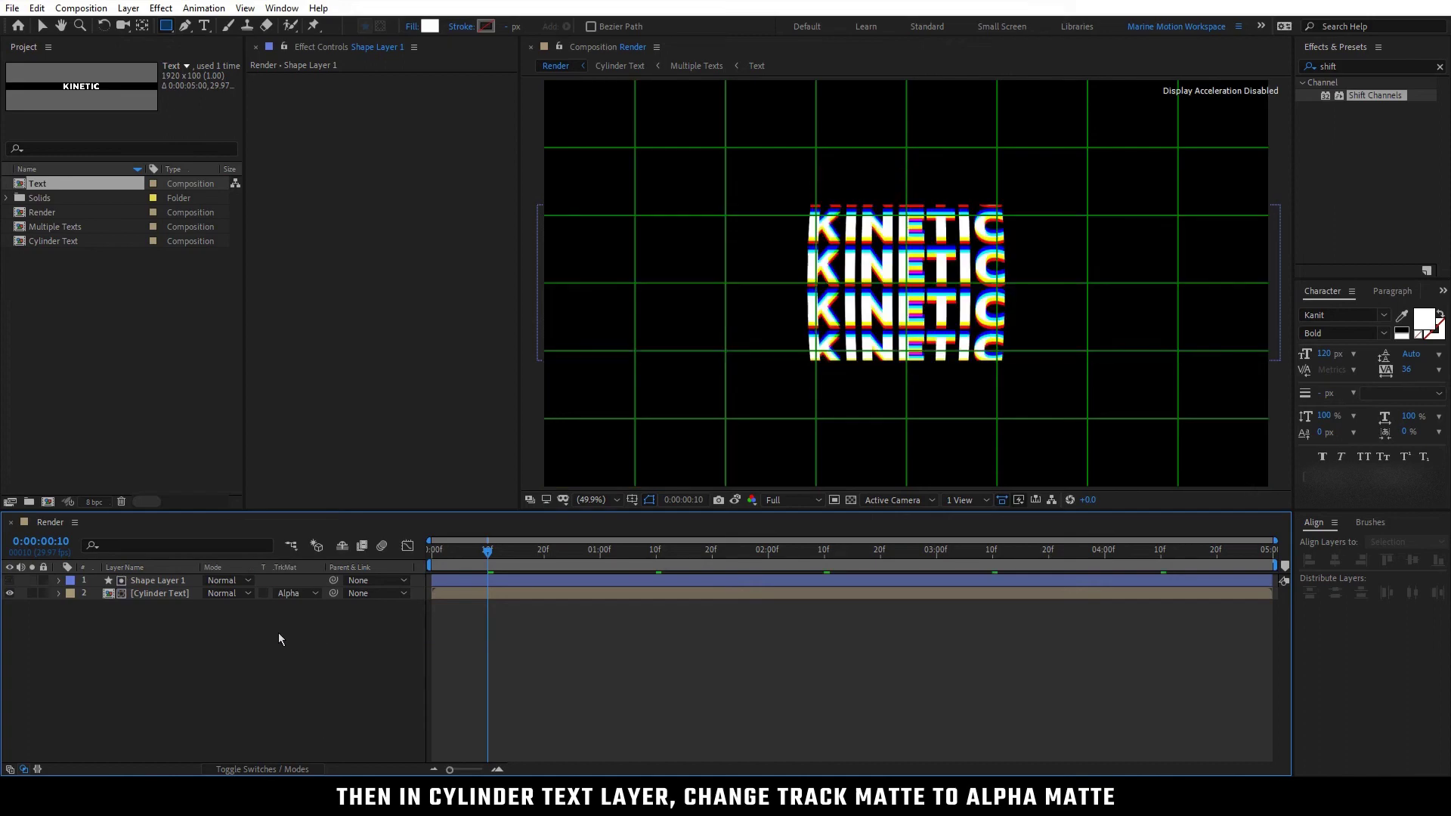
left_click(632, 500)
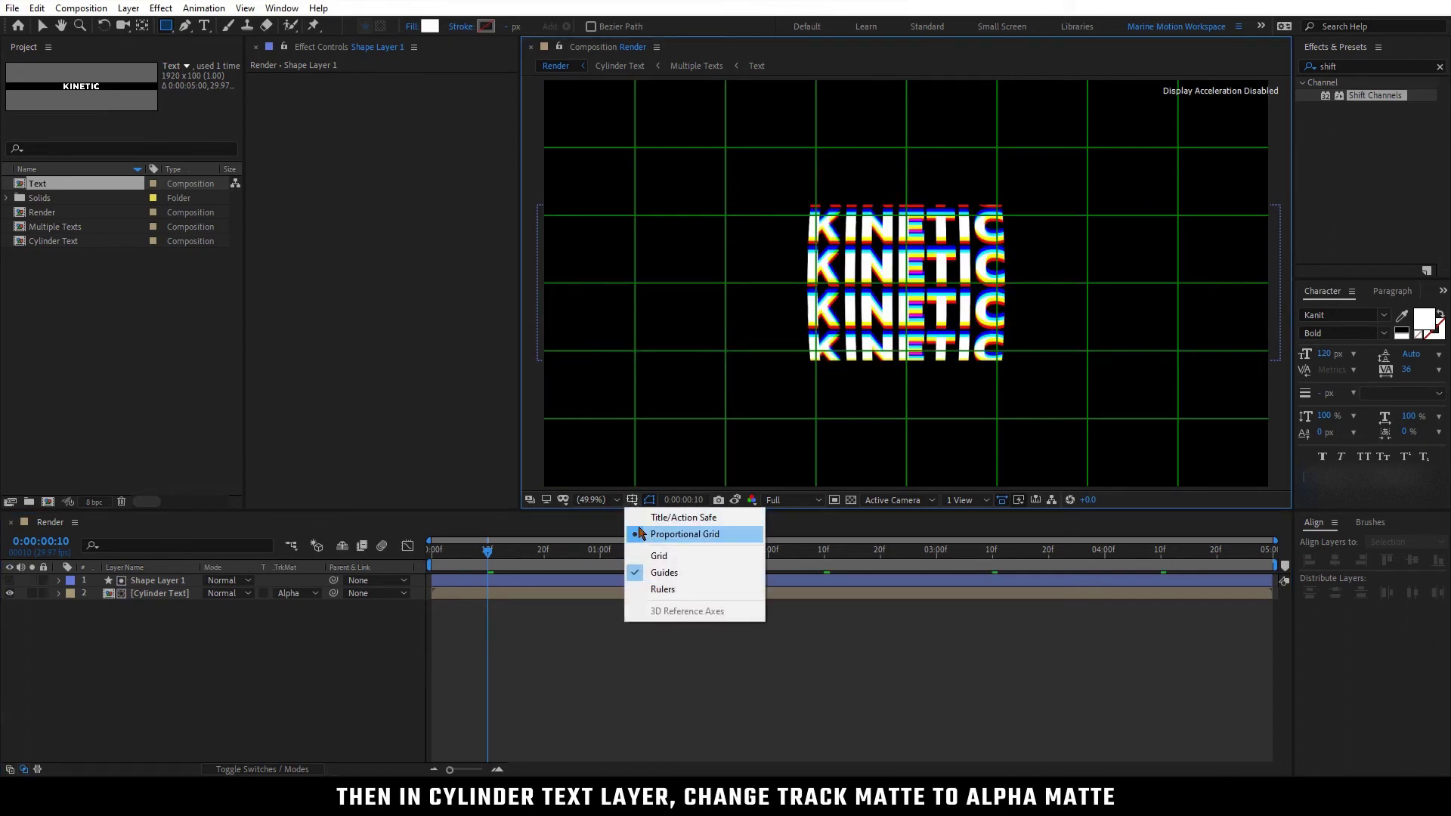
left_click(639, 535)
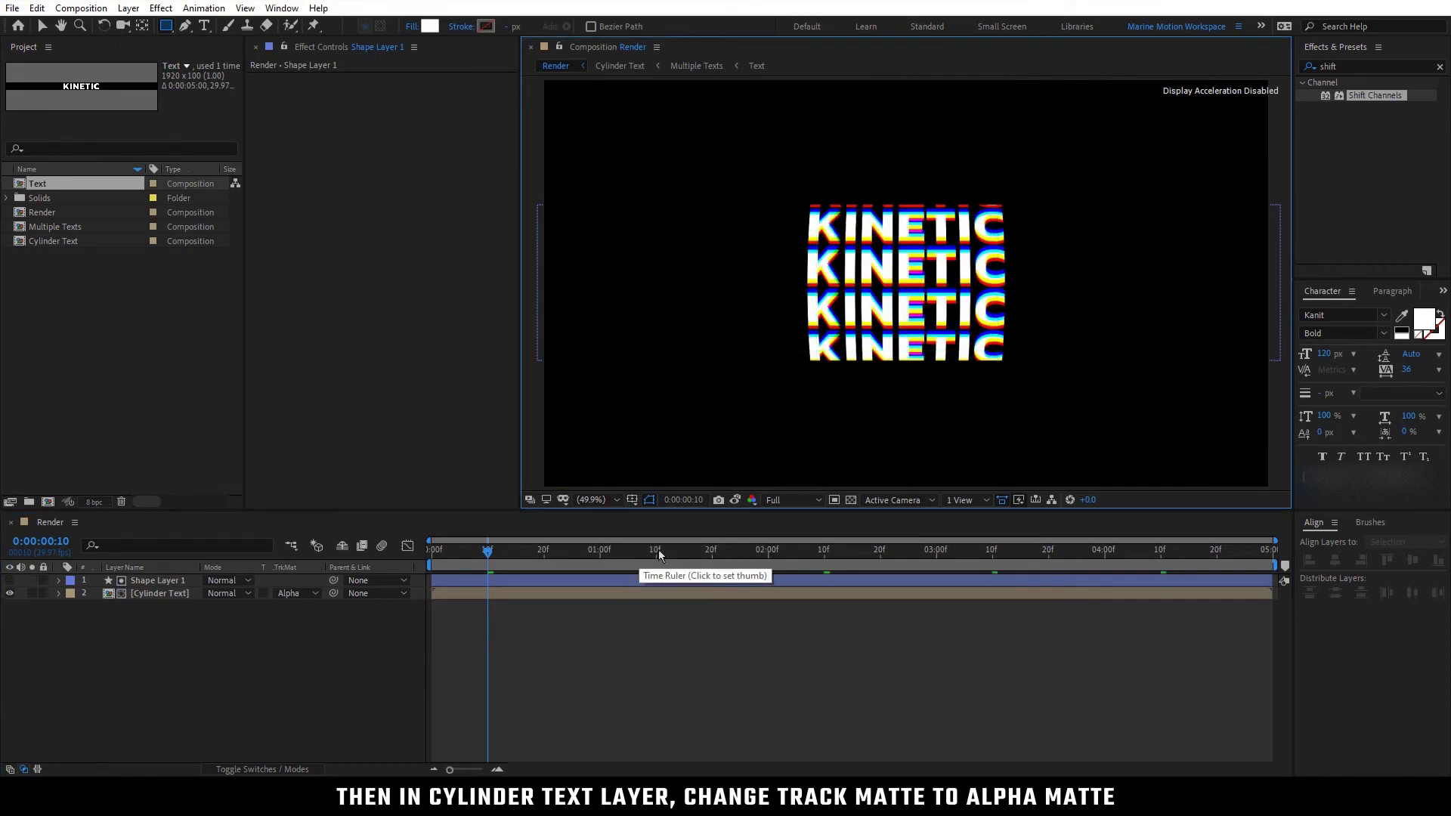
left_click(602, 556)
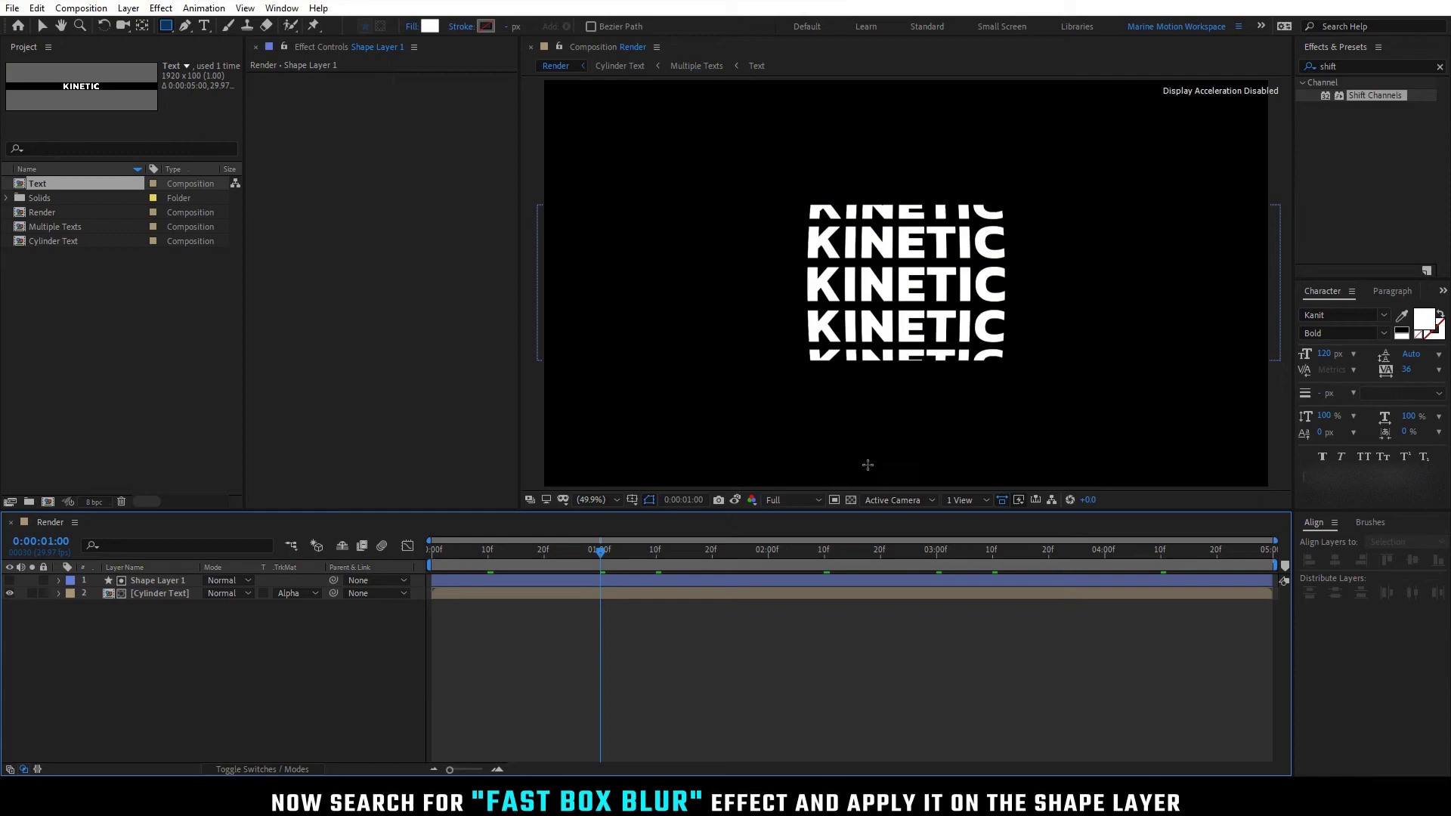
Apply Fast Box Blur to Shape Layer 1 and set its Blur Radius to 50
left_click(1352, 66)
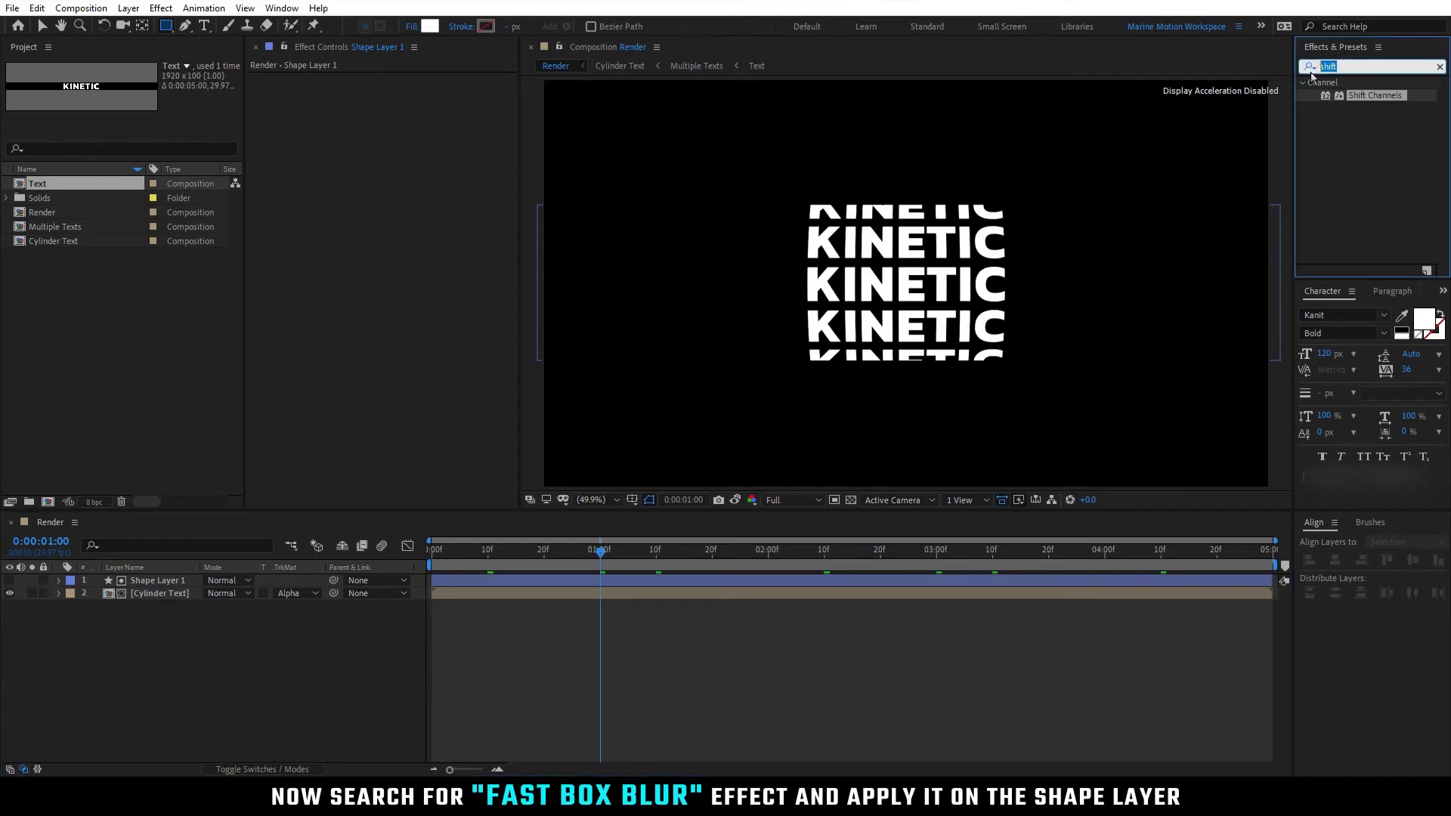
type("fas")
left_click_drag(1402, 160, 244, 582)
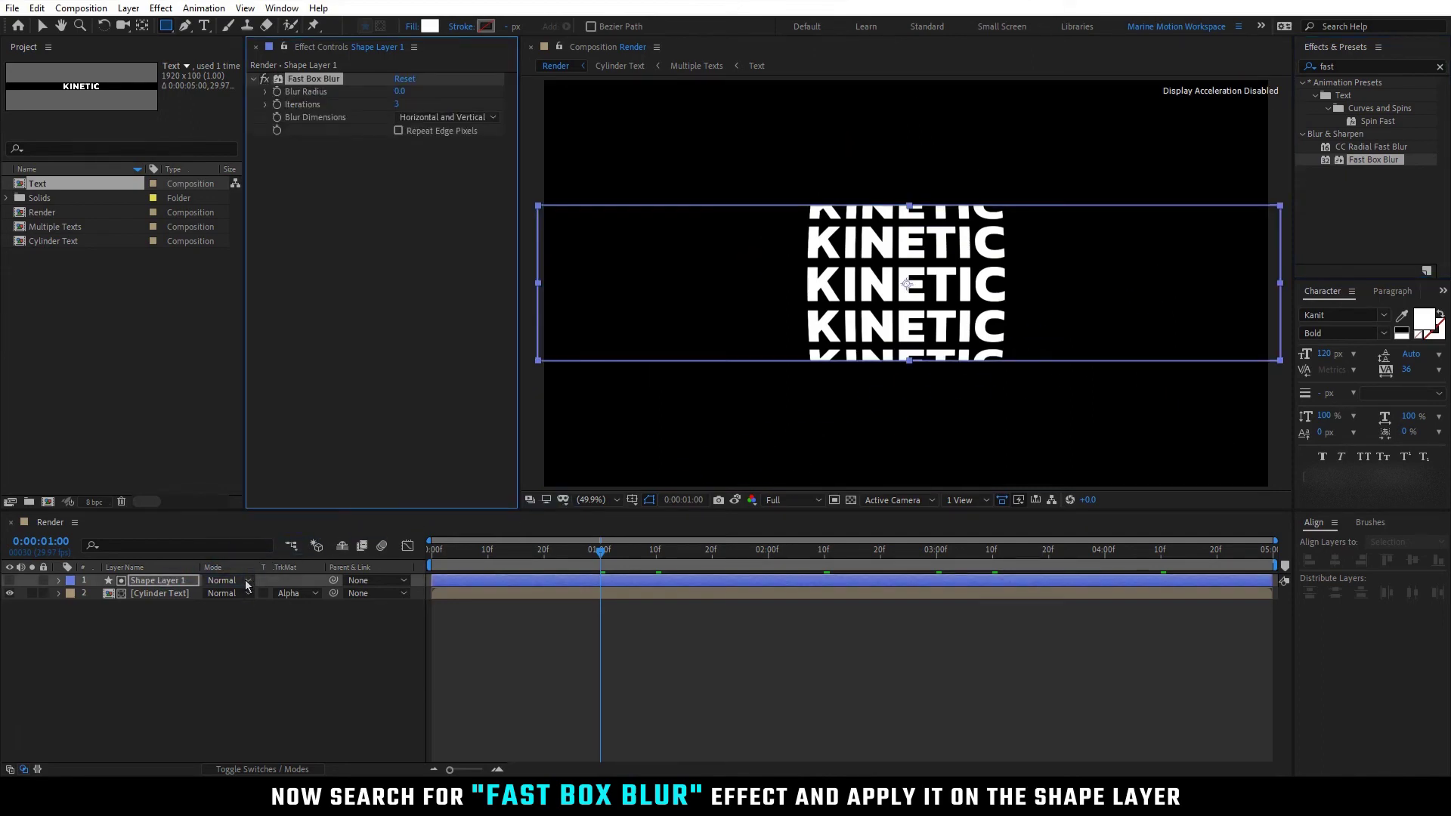
key("v")
left_click(400, 92)
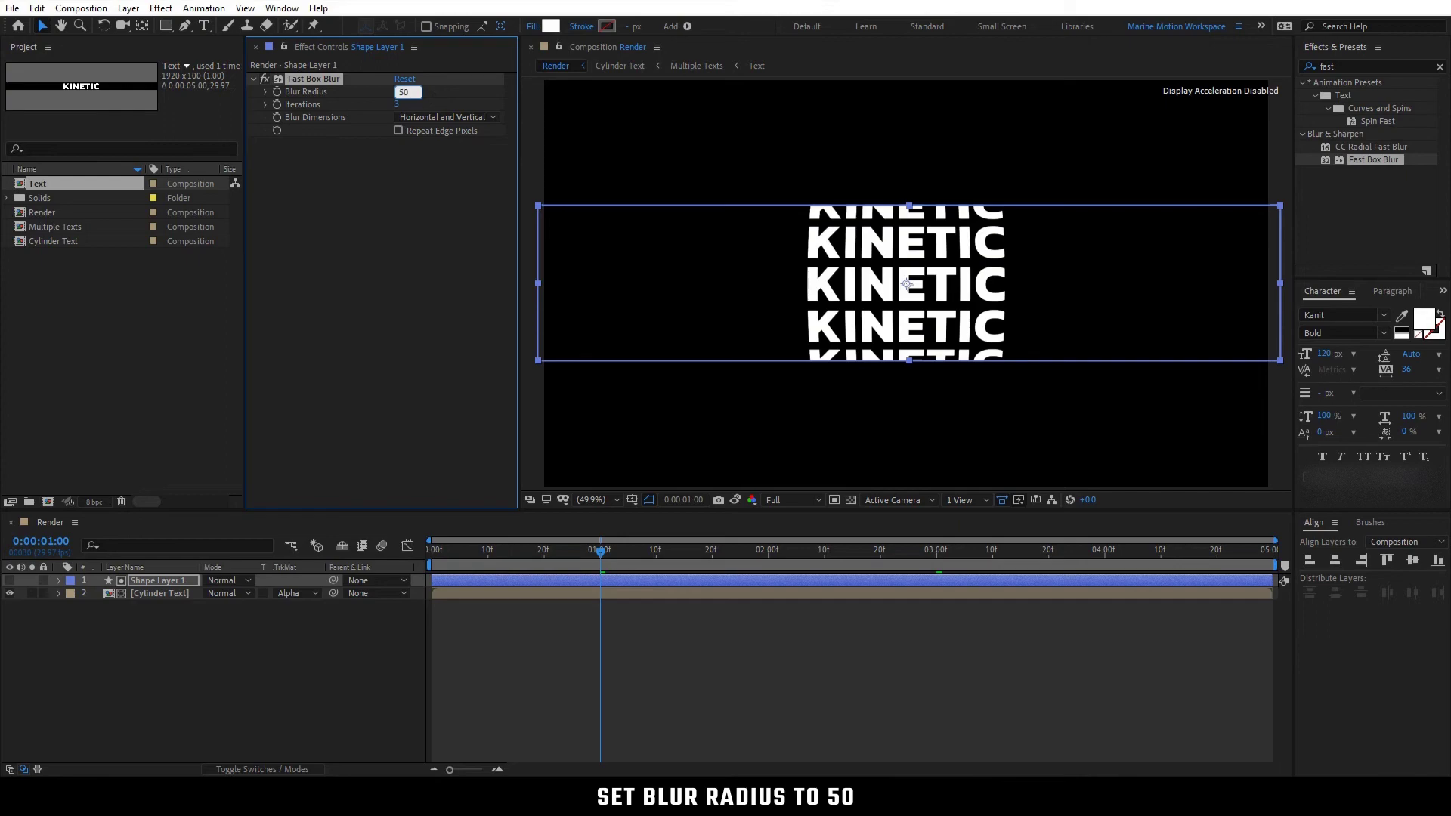
key("Return")
left_click(239, 632)
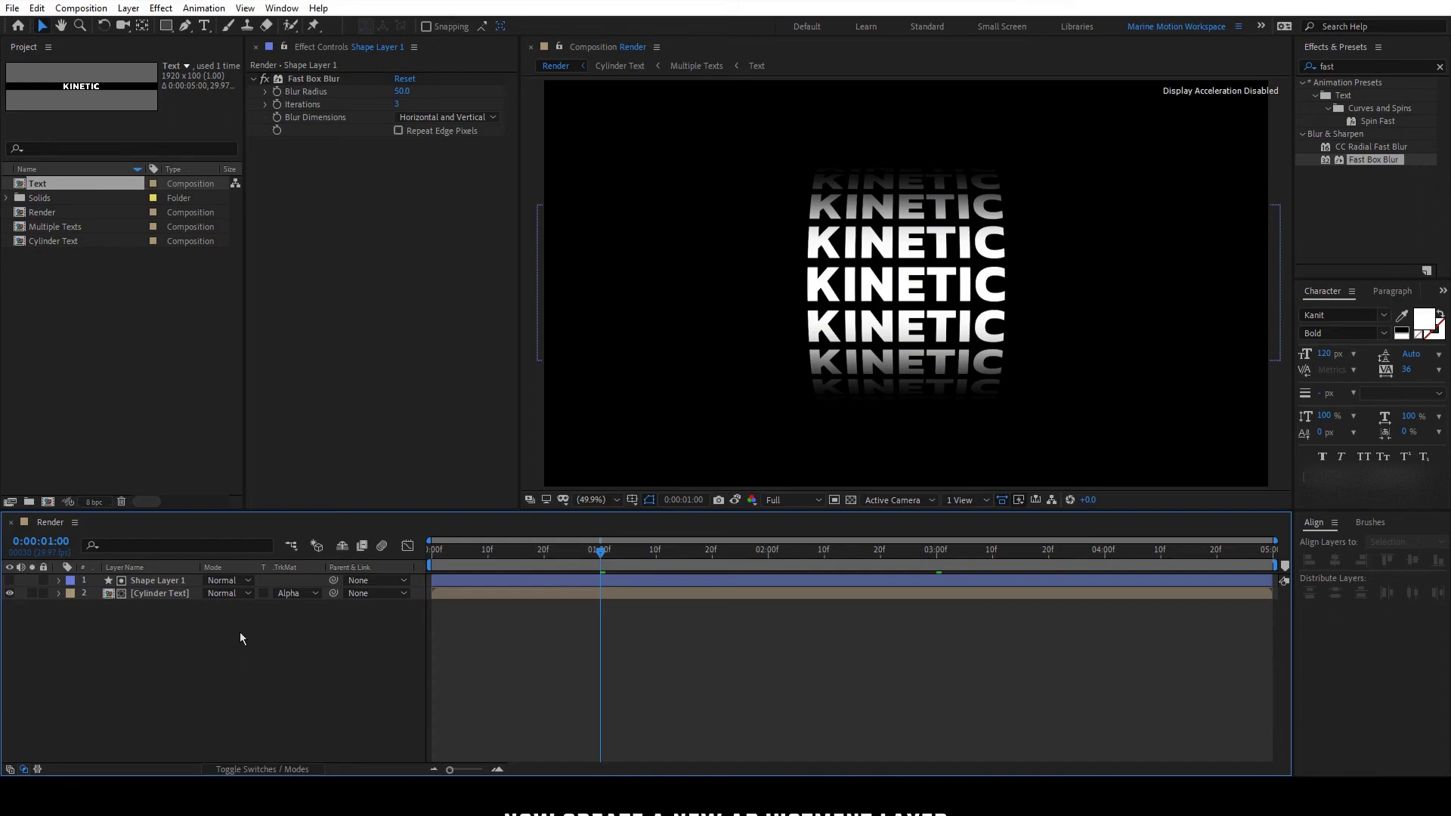
Add a new adjustment layer to the Render composition and rename it Skew
right_click(240, 638)
mouse_move(344, 468)
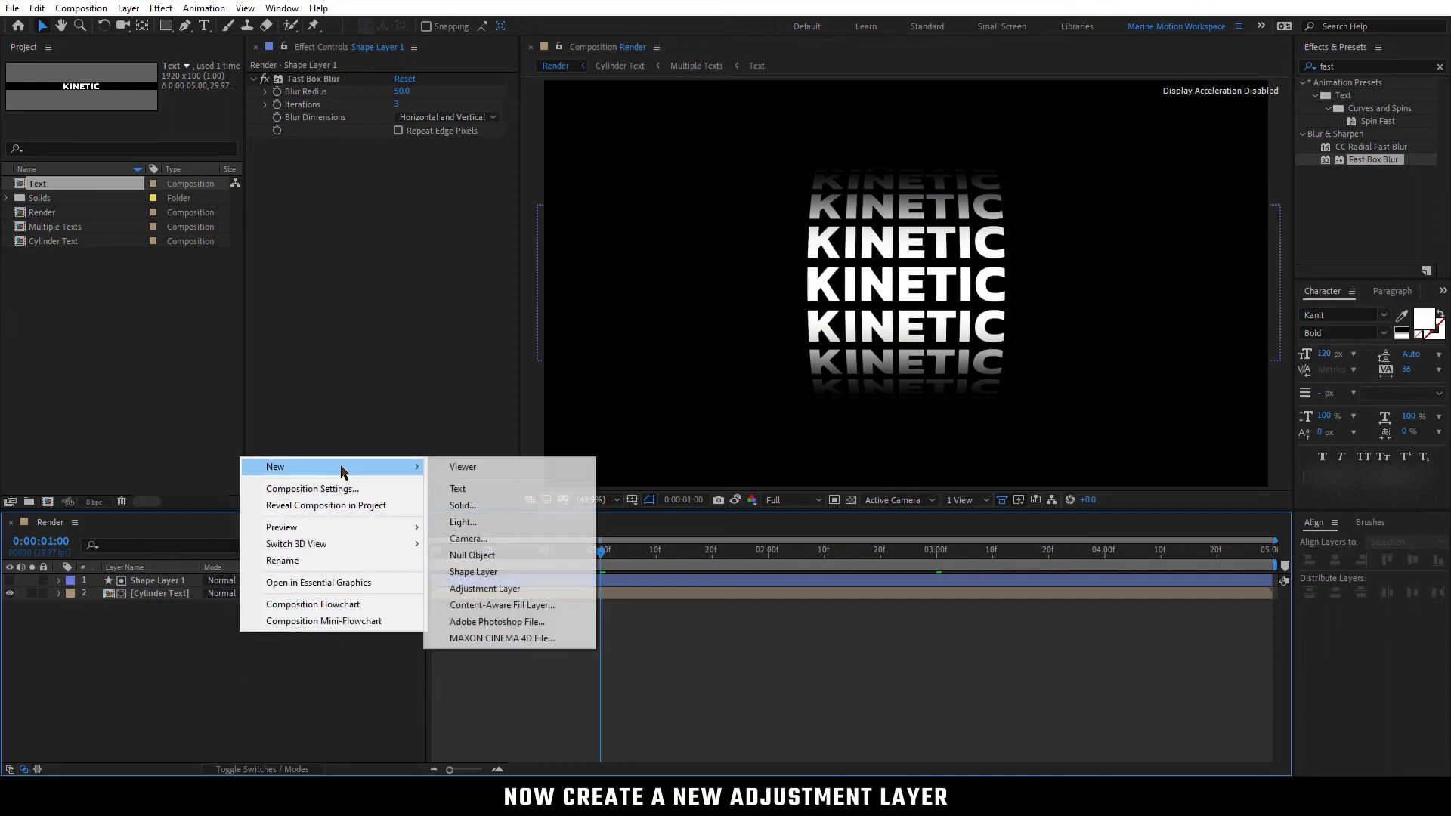
left_click(540, 594)
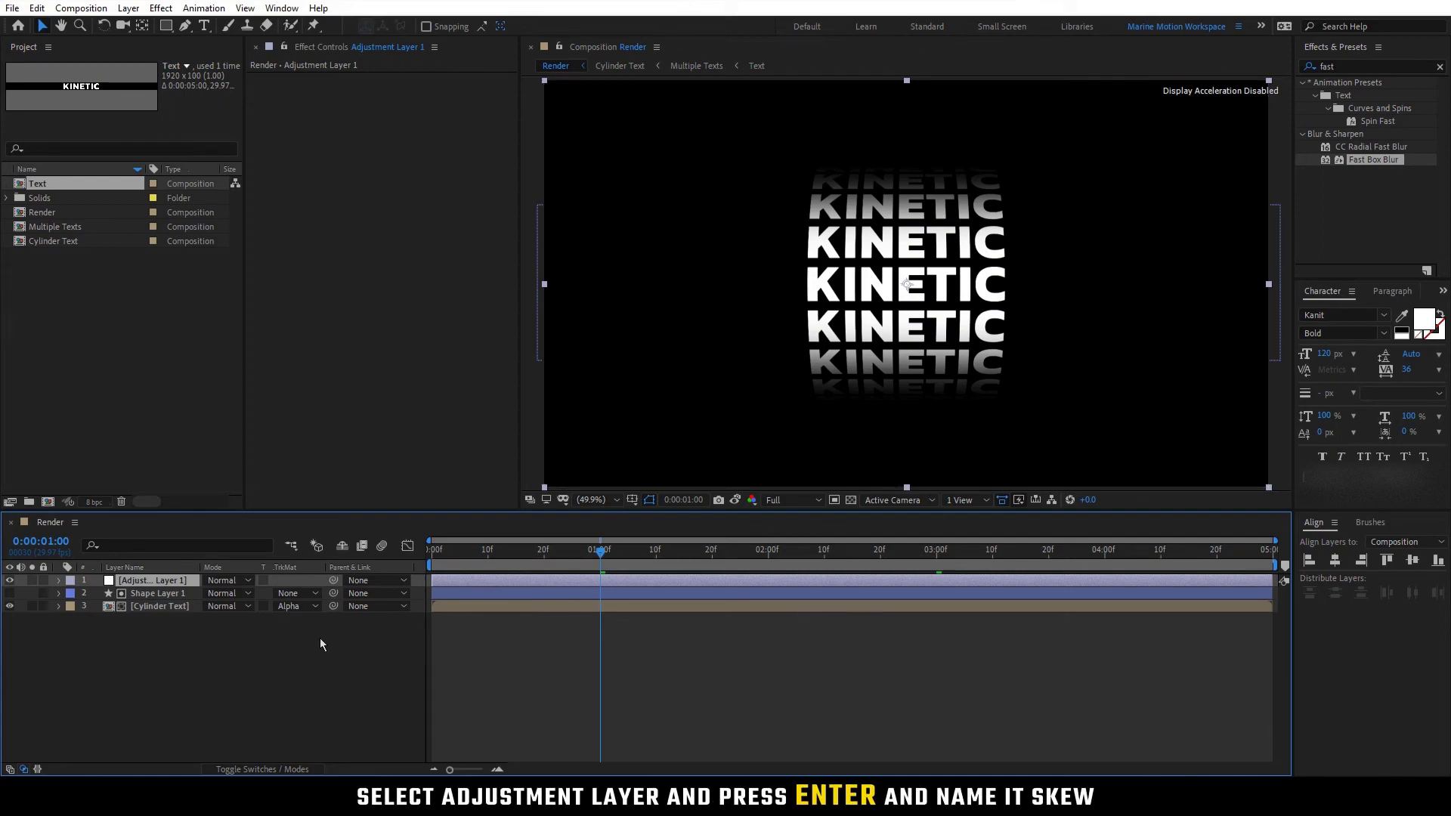
key("Return")
type("Skew")
key("Return")
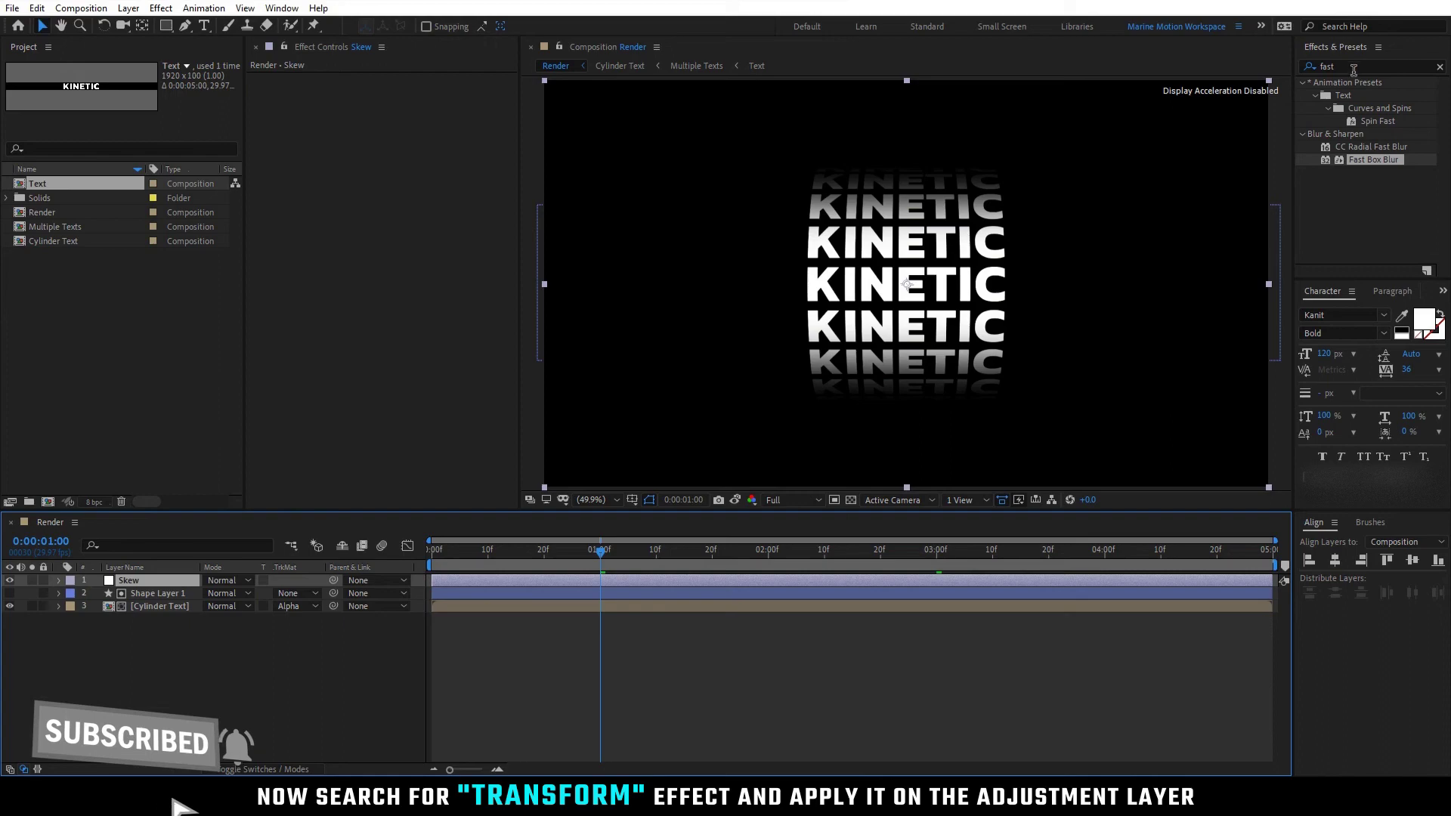
Apply the Transform effect to the Skew adjustment layer and set its Skew value to -10
left_click(1314, 68)
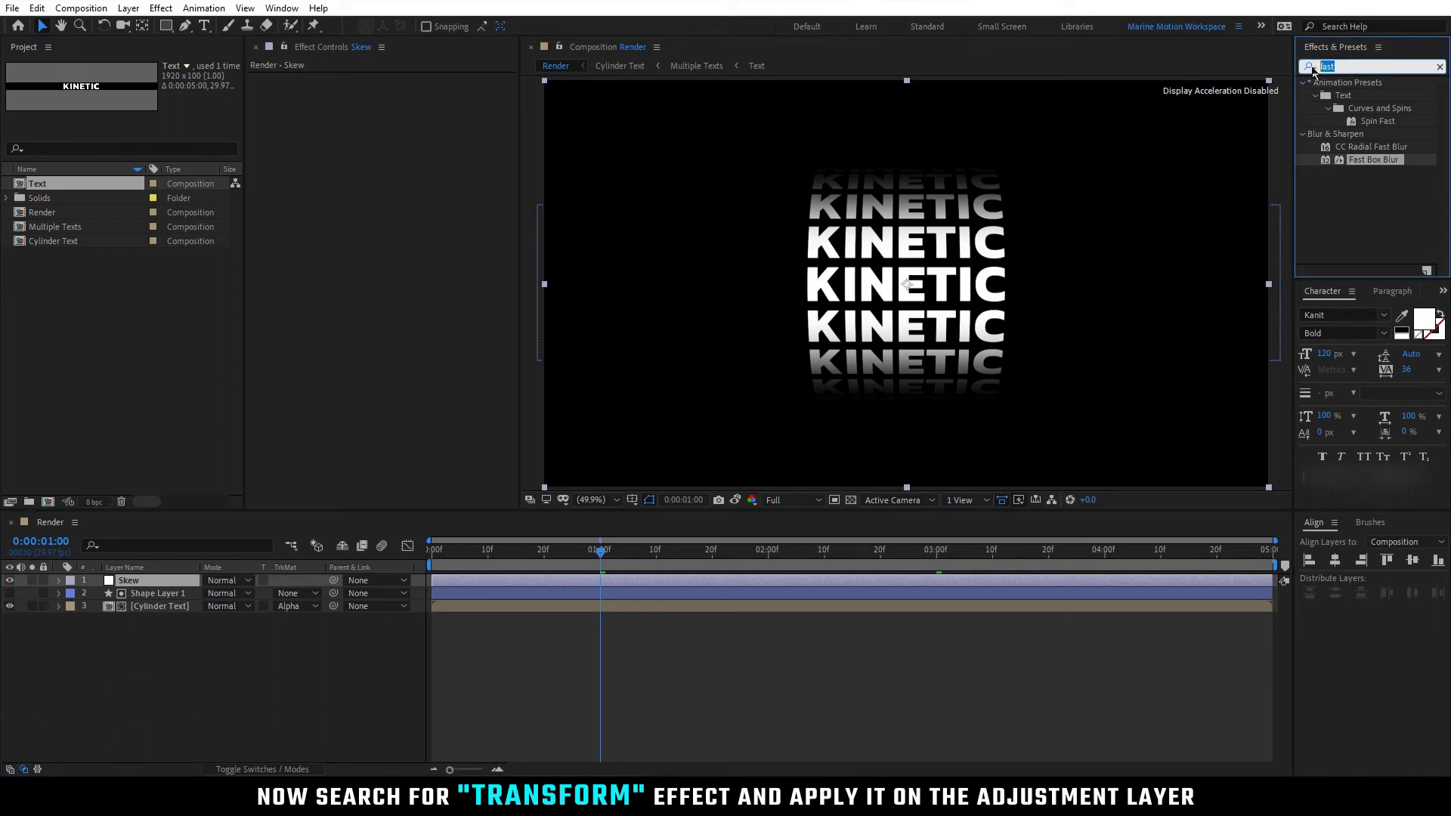
type("tran")
left_click_drag(1385, 154, 194, 581)
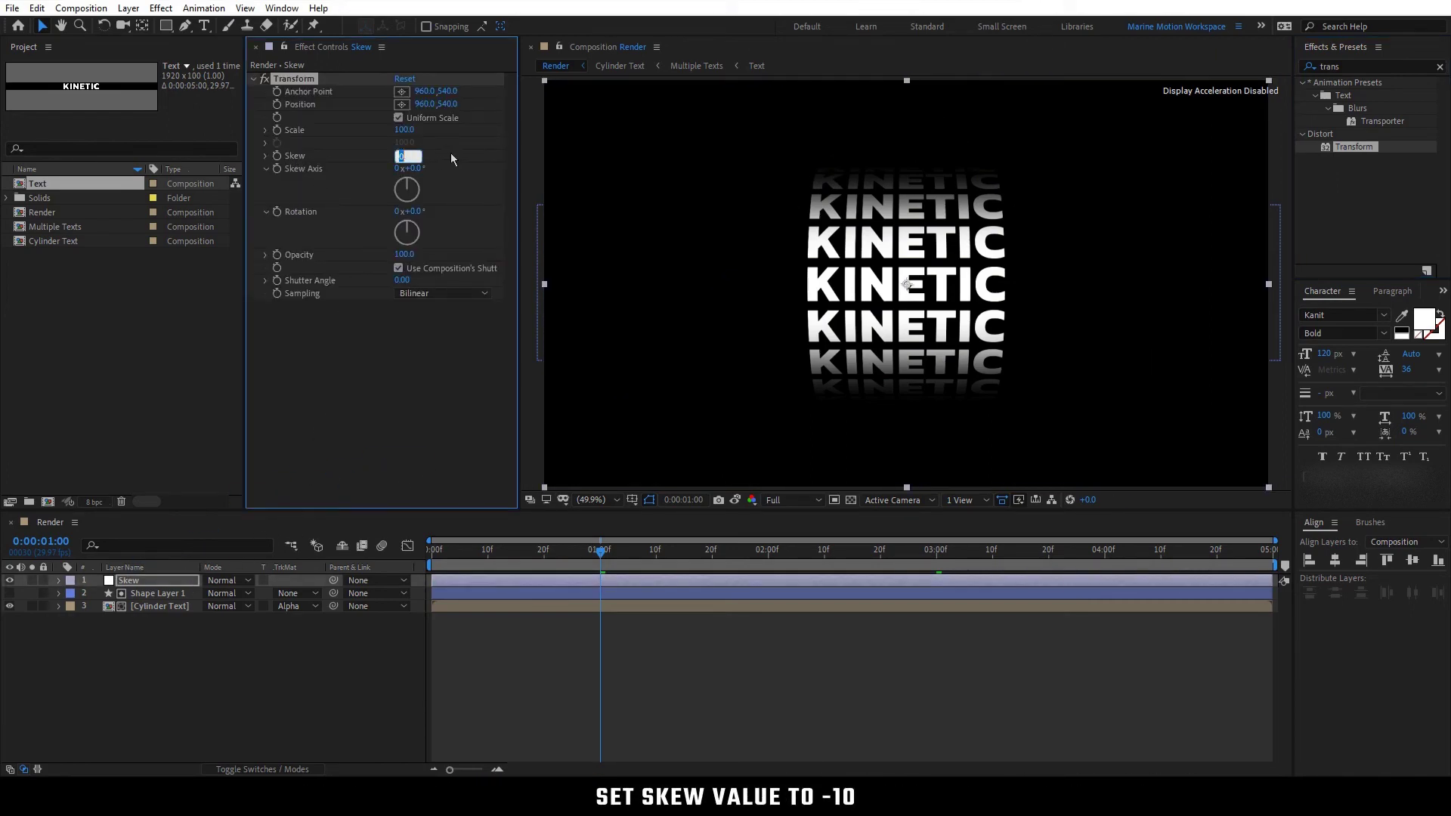
type("-10")
key("Return")
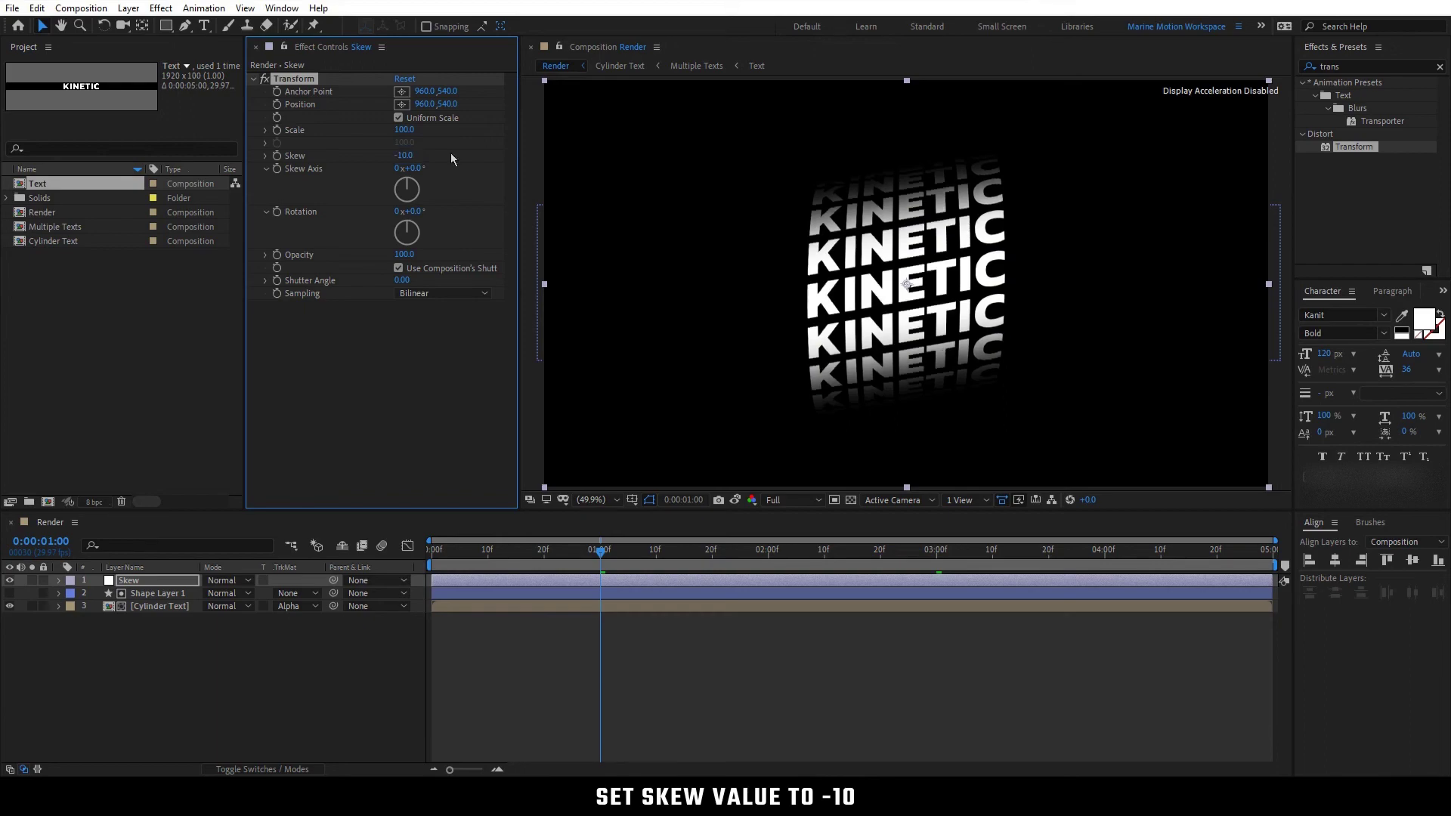
left_click(312, 688)
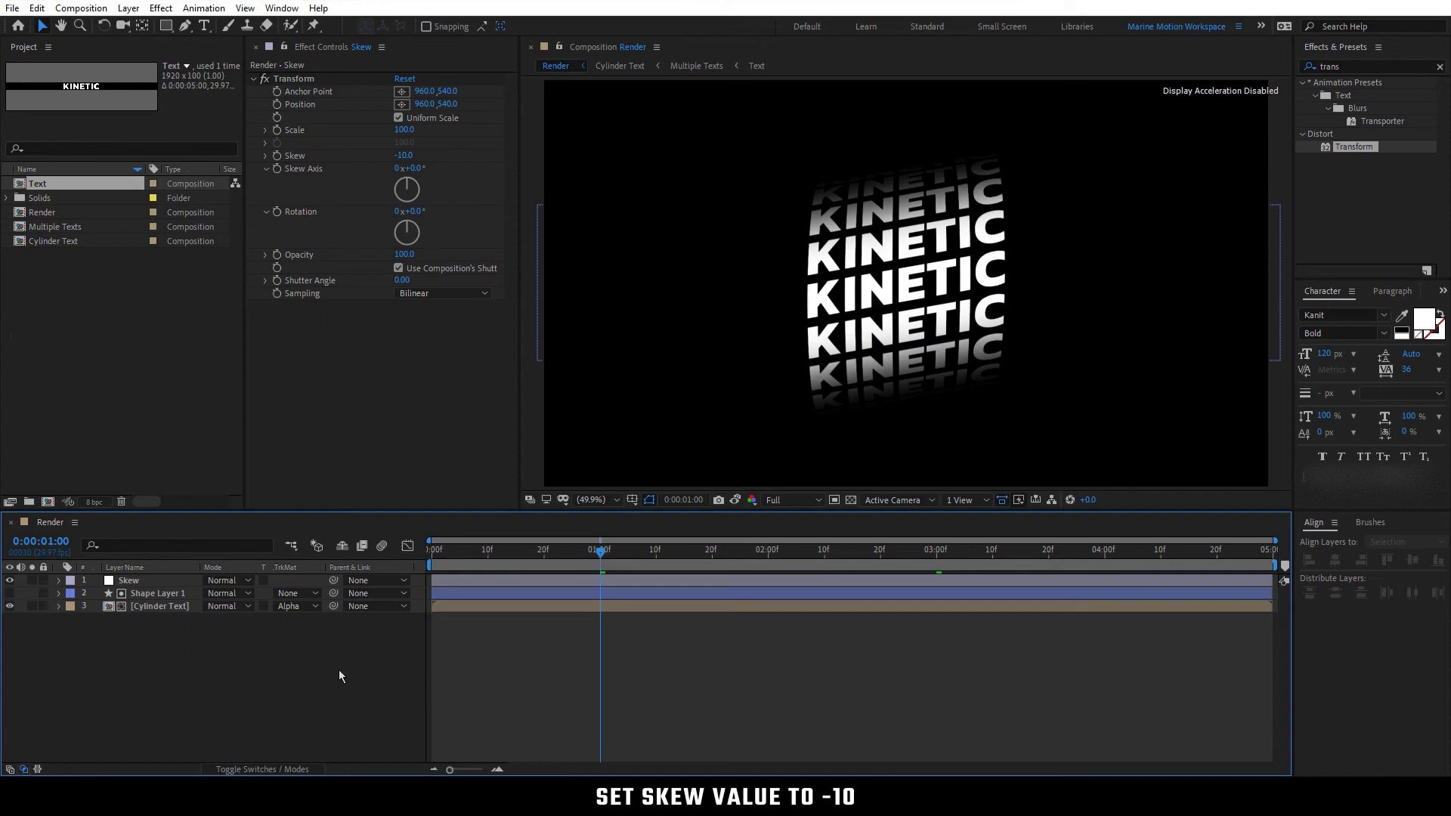
left_click(443, 557)
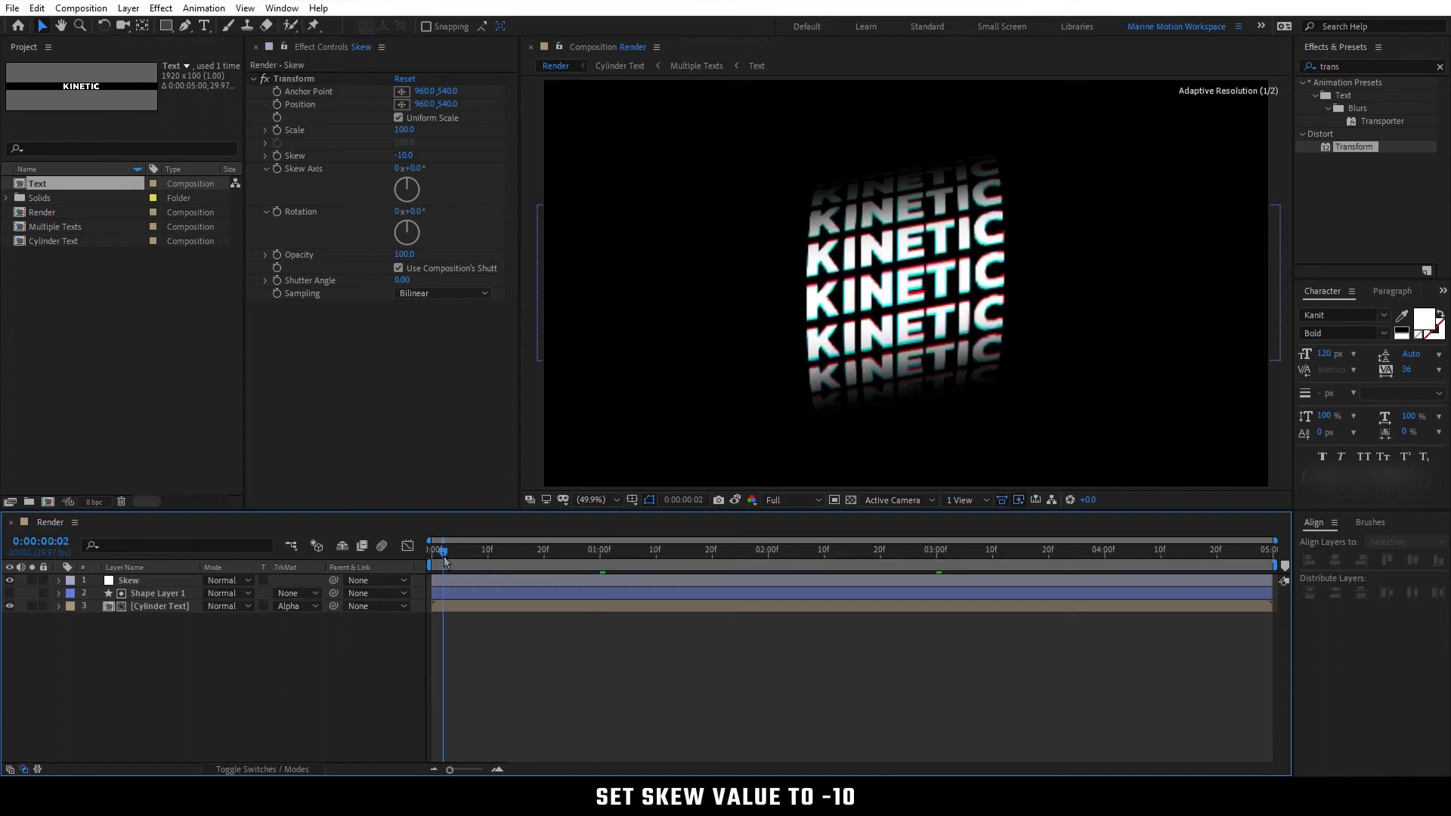
Check the text colour frame by frame at the beginning of the Render composition and set the work area start at 0:00:01:00
left_click_drag(438, 557, 435, 557)
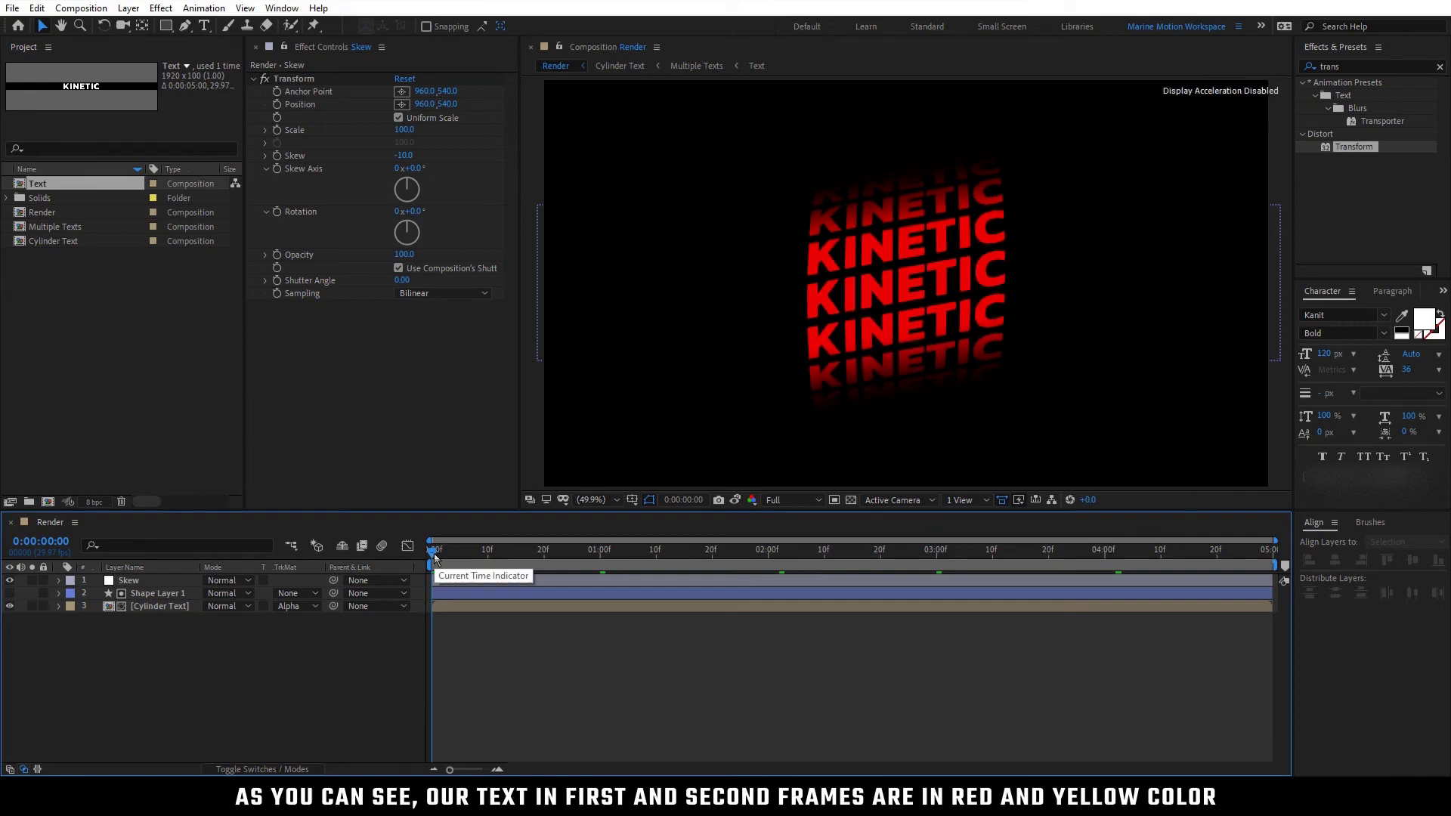
left_click_drag(435, 557, 436, 557)
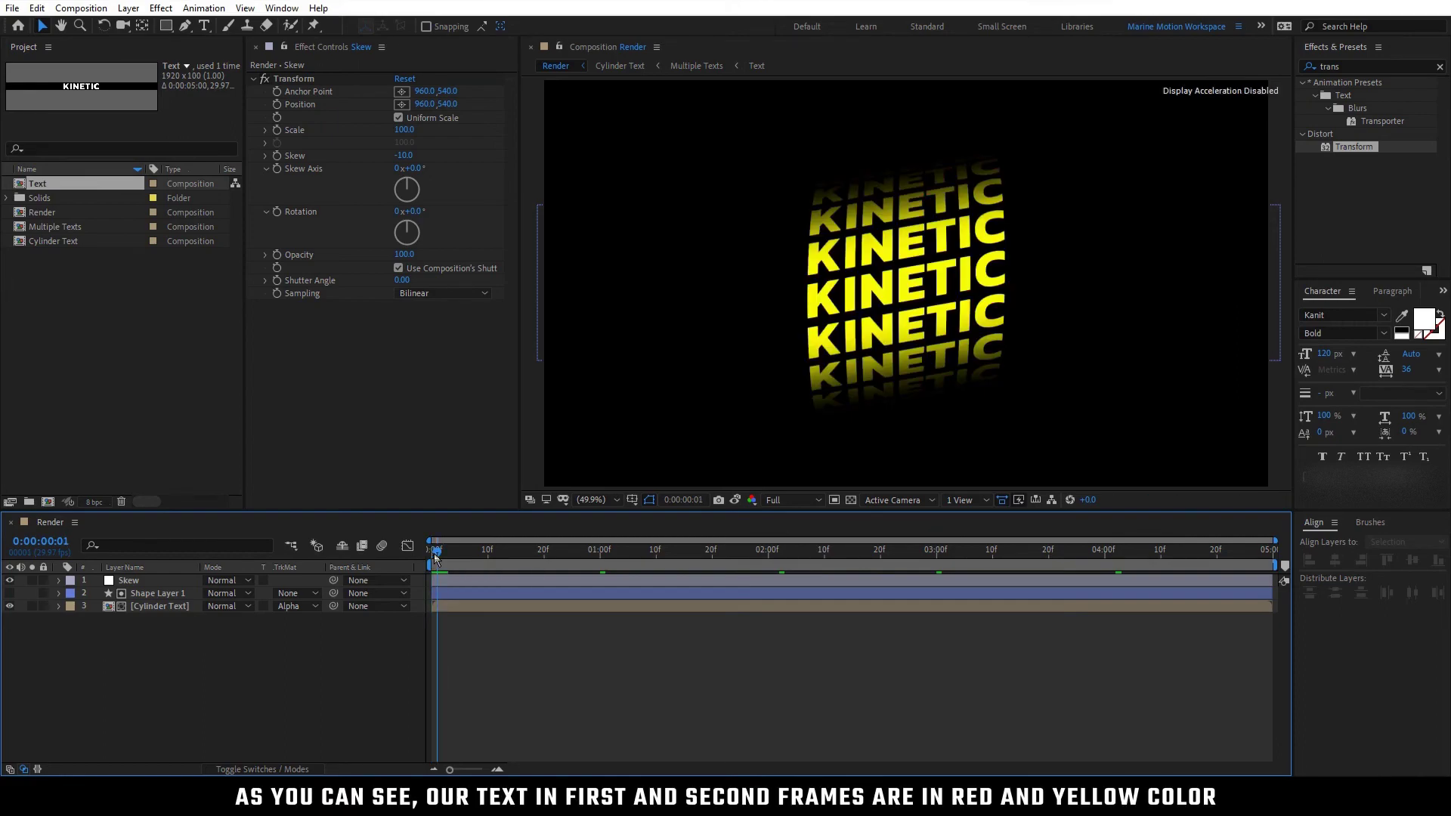
key("Page_Down")
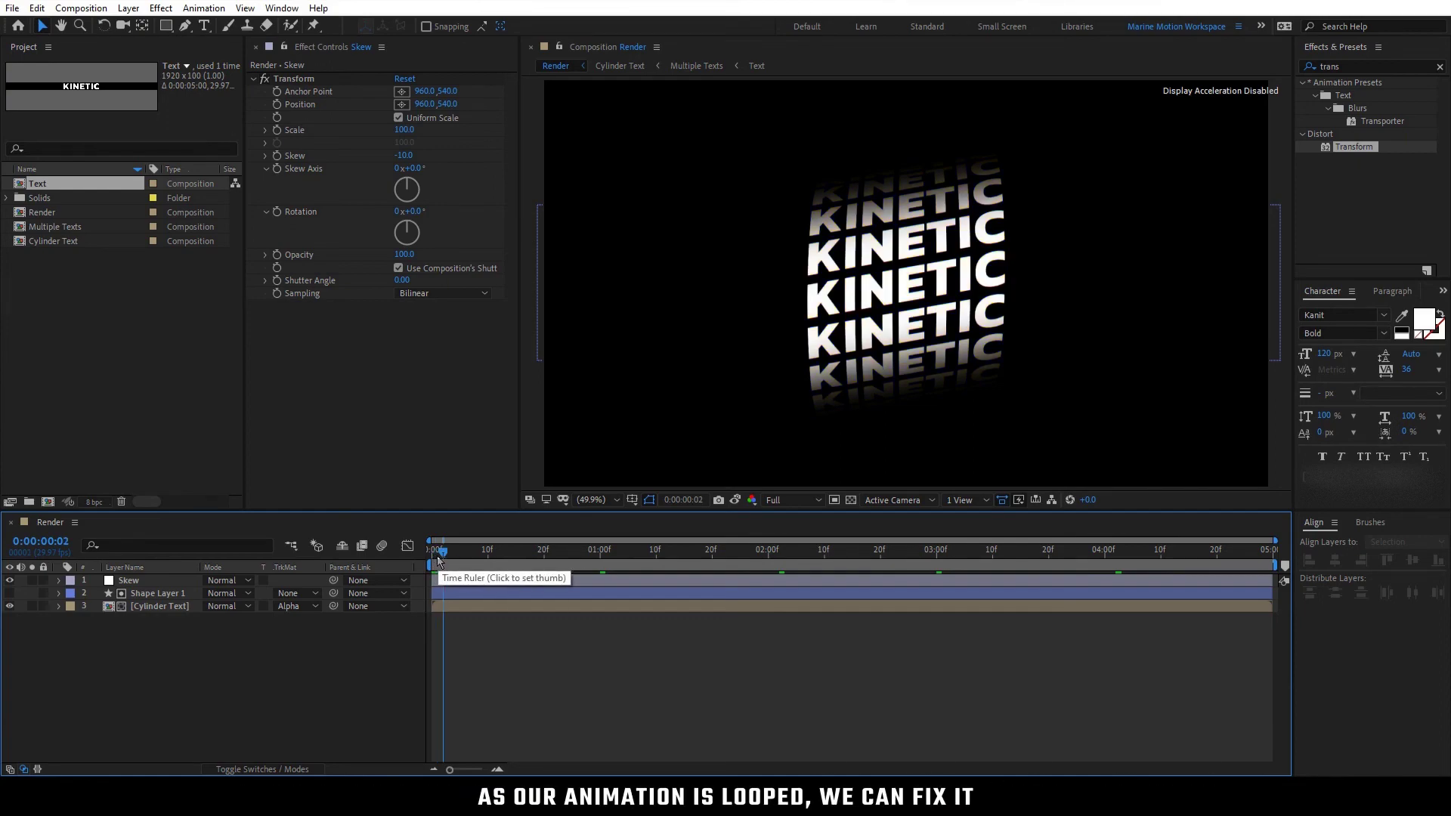
key("Page_Down")
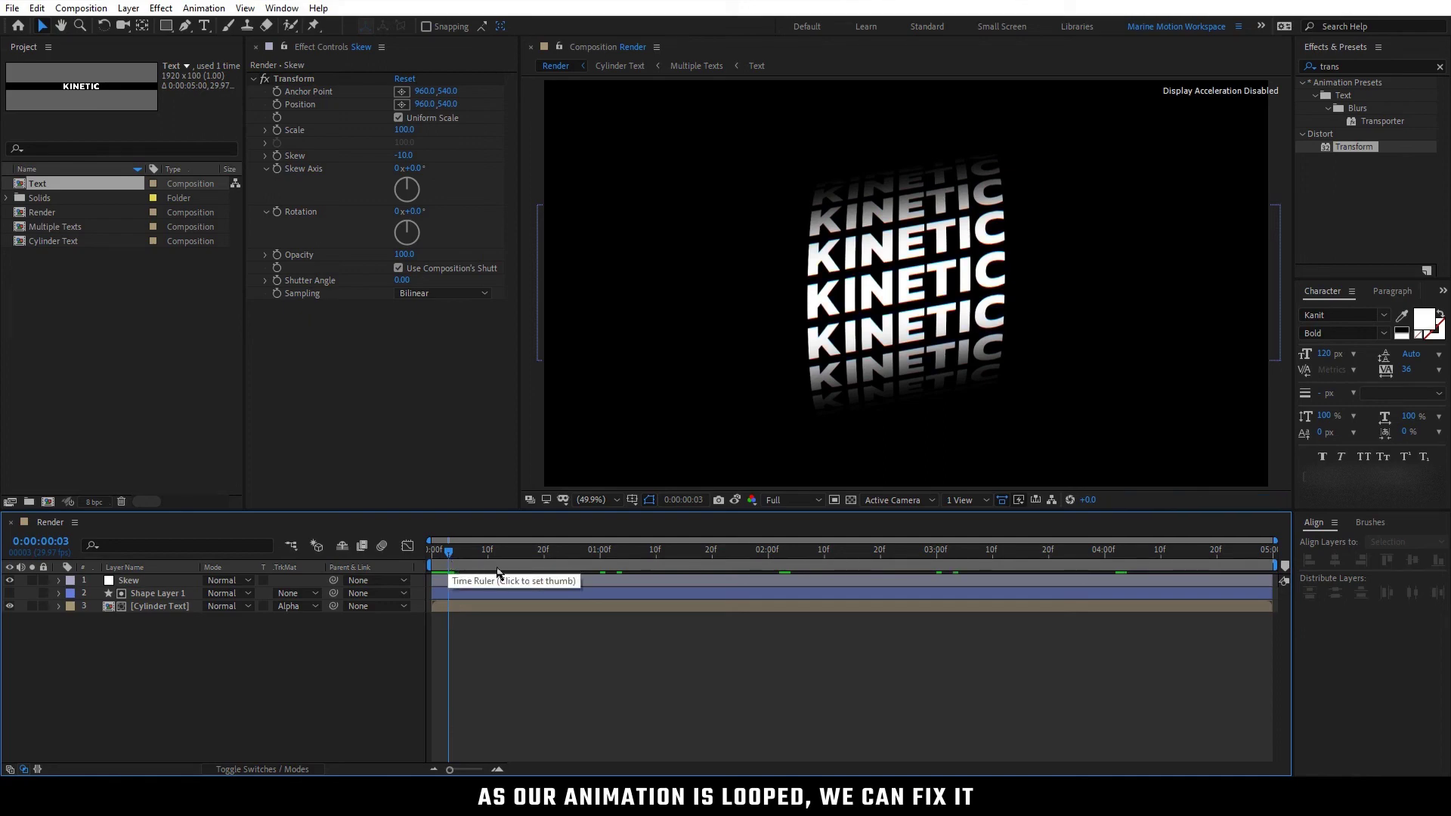
left_click(601, 551)
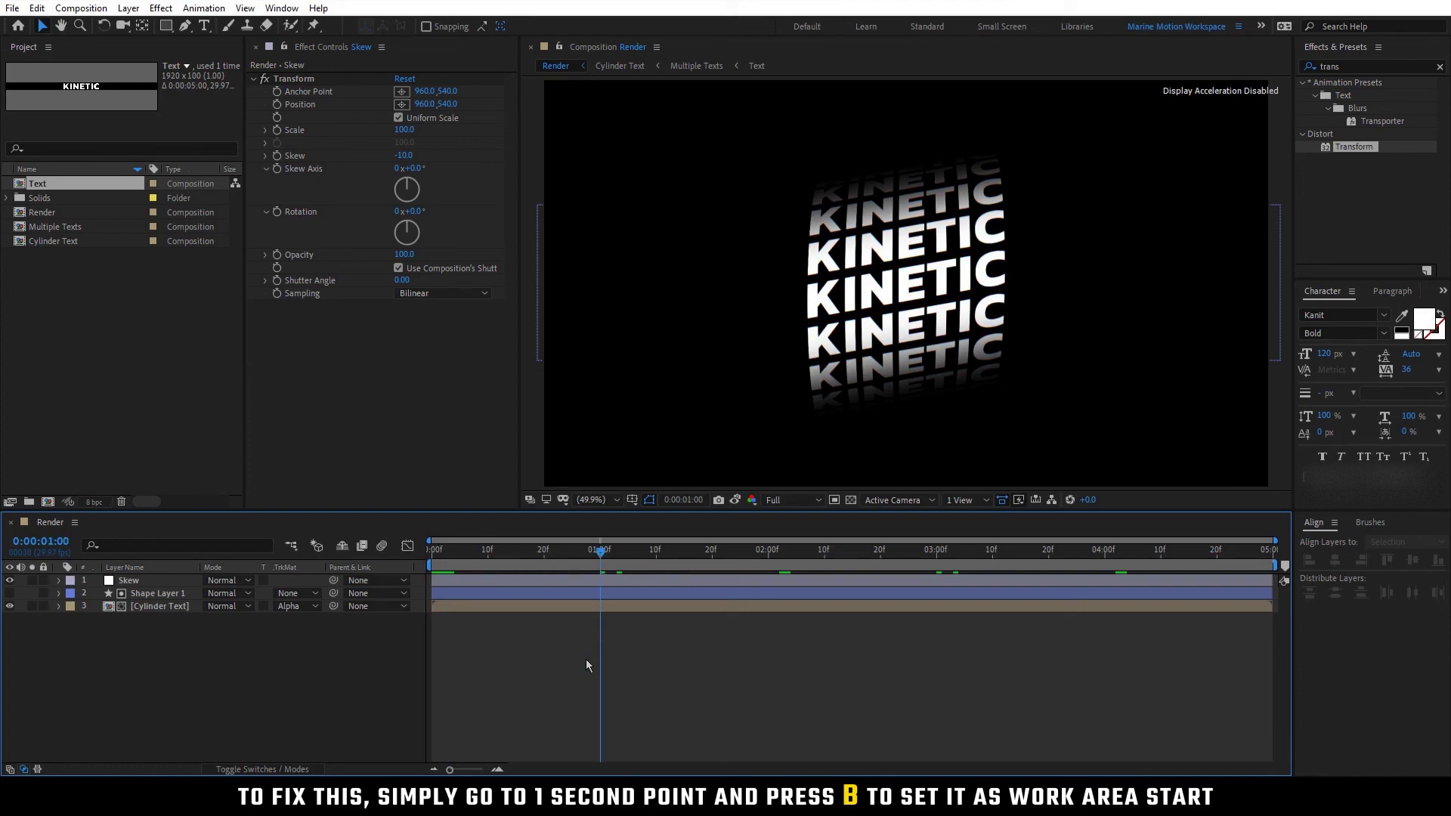
key("b")
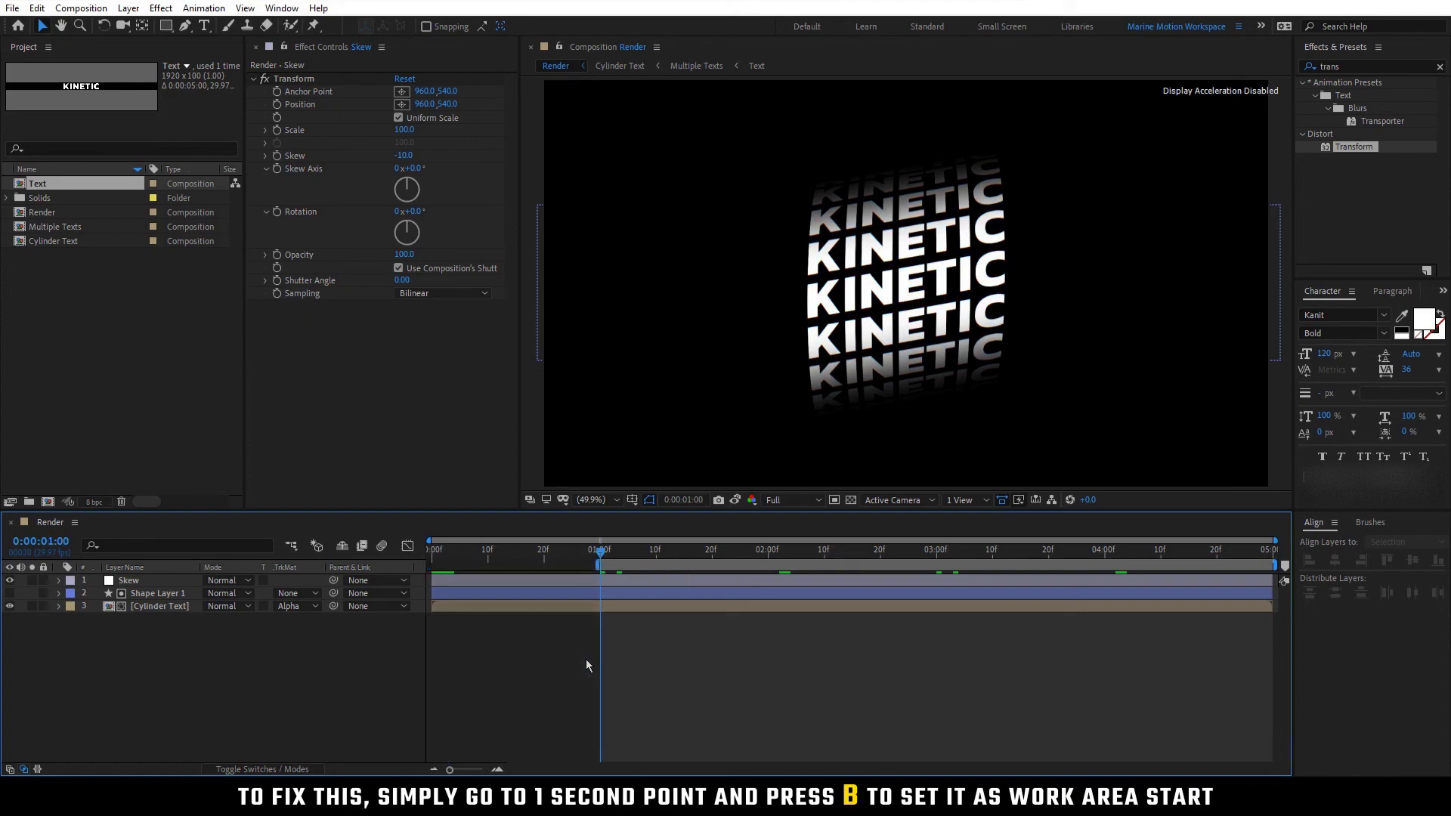